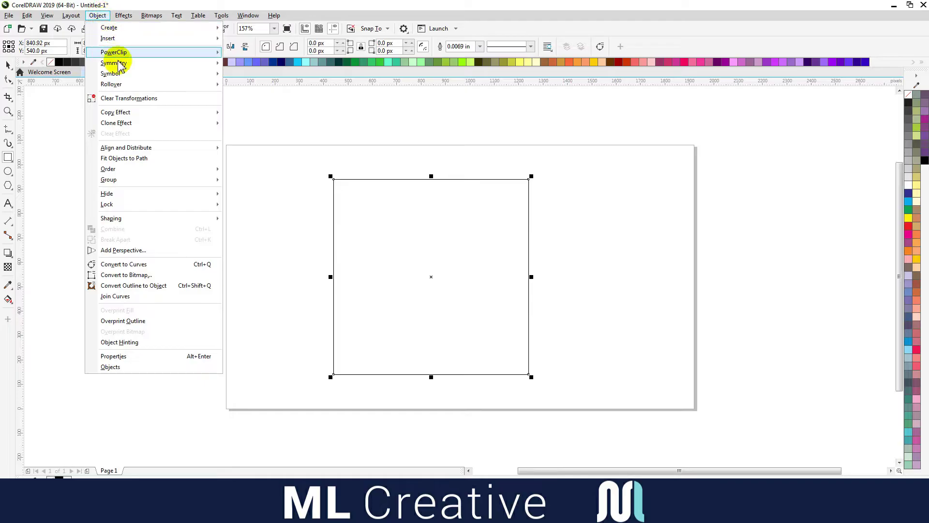
# Step: Center the 800 px square on the page and lock it in place
pyautogui.moveTo(157, 151)
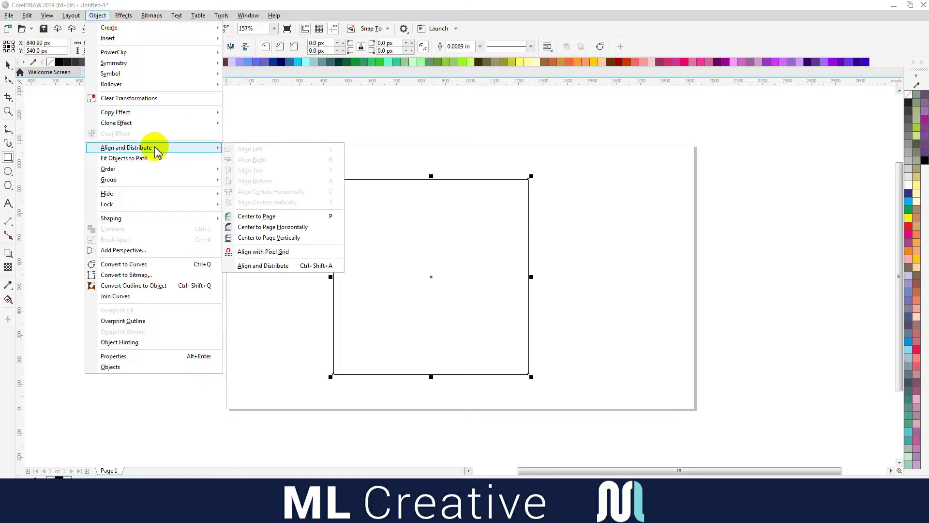
pyautogui.click(292, 216)
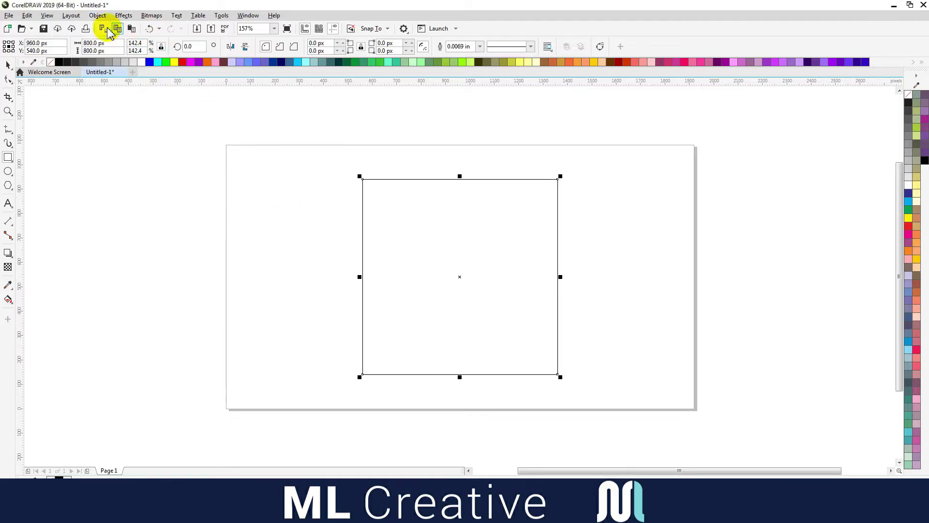
pyautogui.click(97, 16)
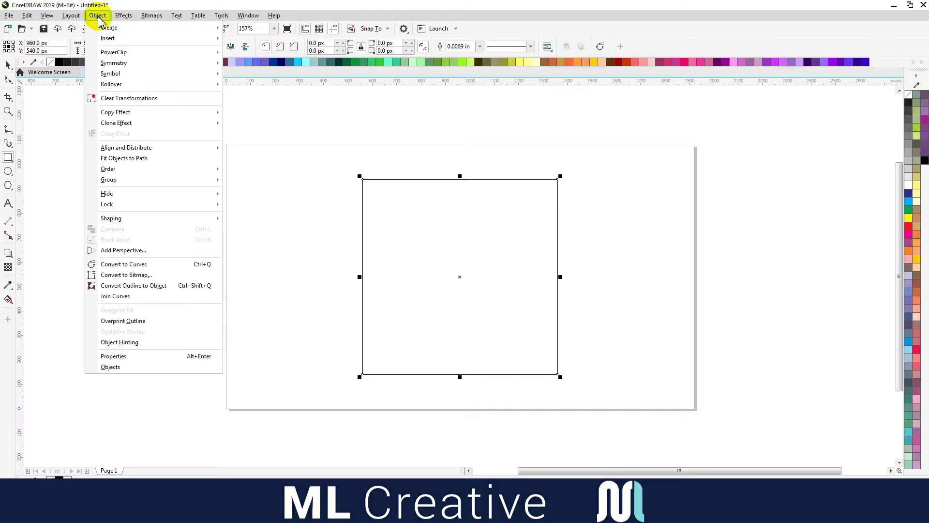
pyautogui.moveTo(160, 204)
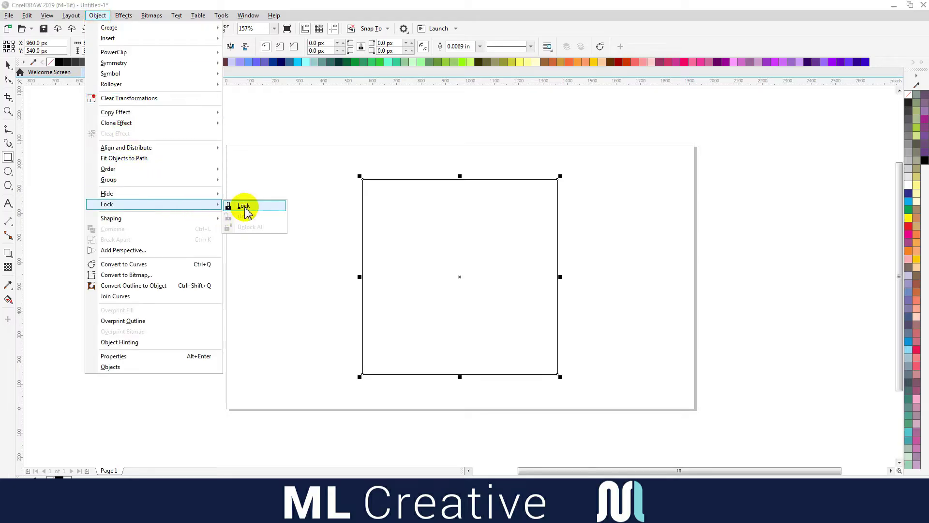
pyautogui.click(245, 207)
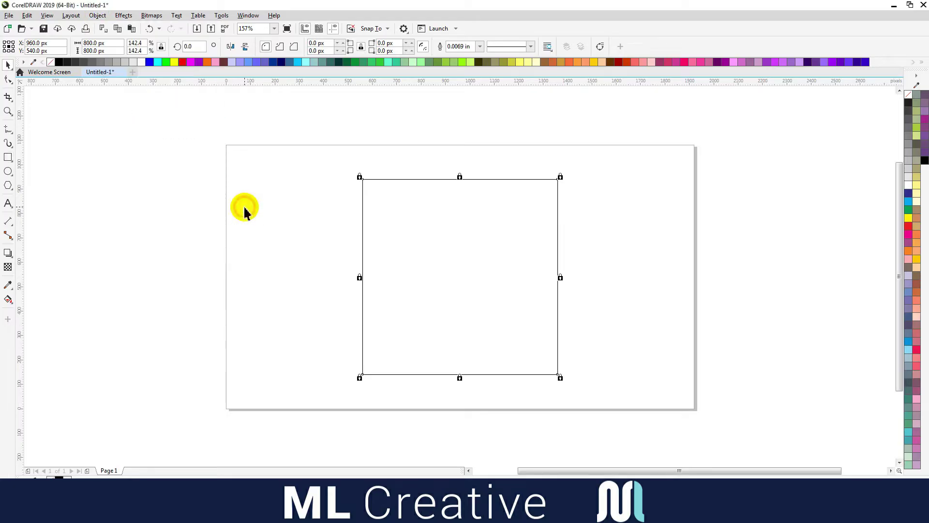
# Step: Draw a small square about 115 px wide inside the locked square and rotate it 45 degrees
pyautogui.click(8, 158)
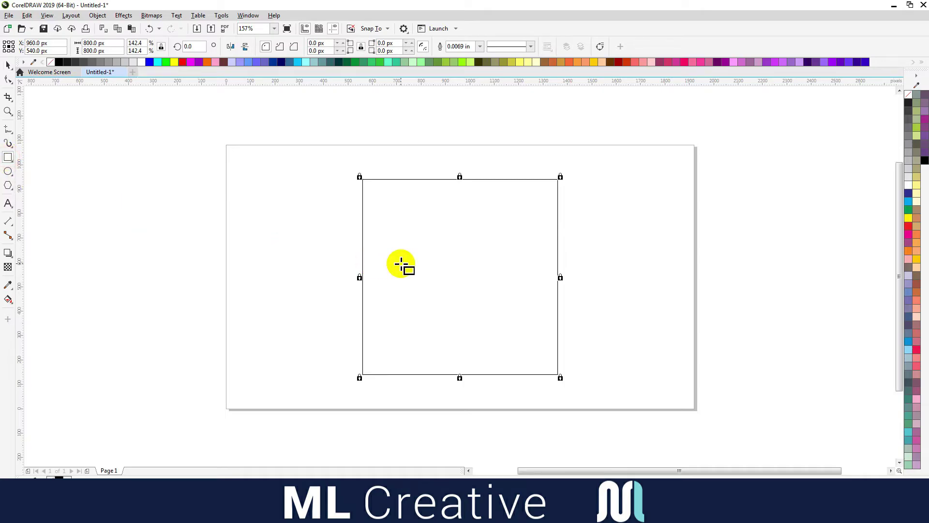
pyautogui.moveTo(404, 264); pyautogui.dragTo(433, 292)
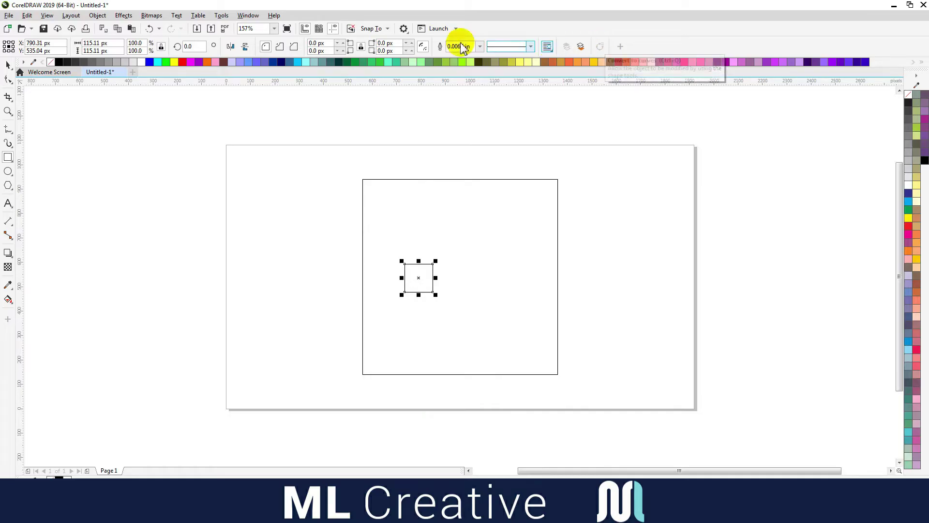
pyautogui.click(191, 46)
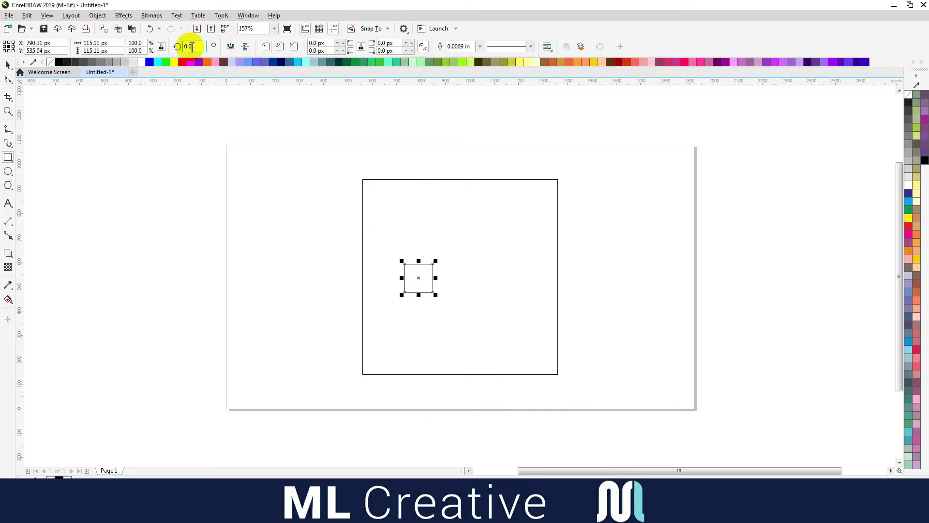
pyautogui.write('45')
pyautogui.click(155, 47)
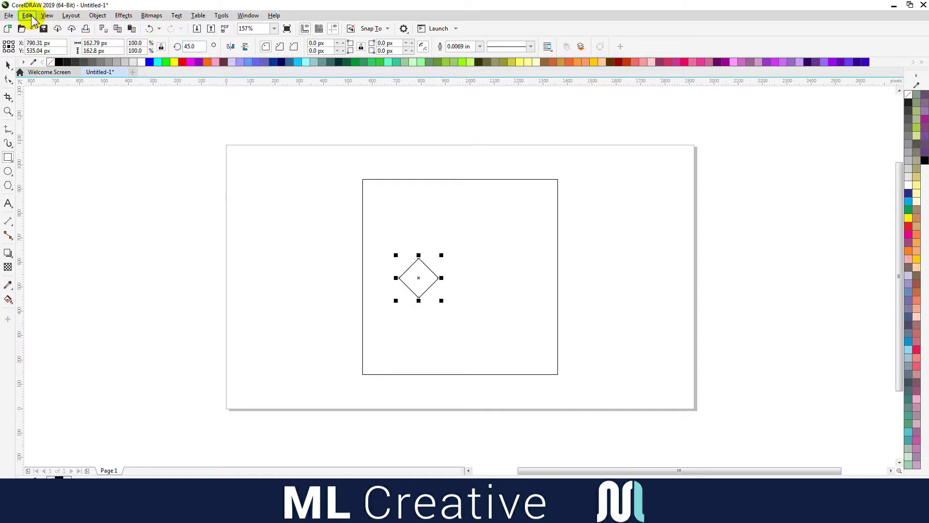
# Step: Copy and paste the small diamond, placing the duplicate to its right inside the large square
pyautogui.click(27, 15)
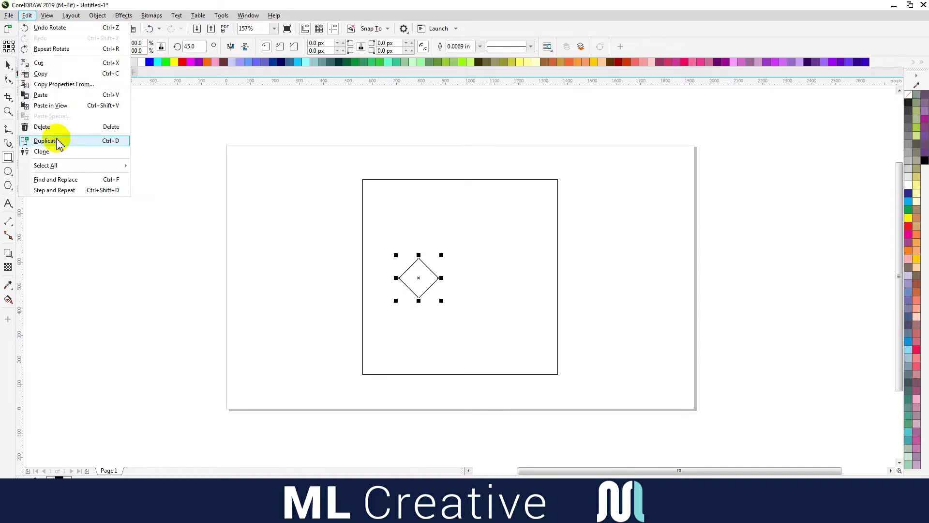
pyautogui.click(53, 73)
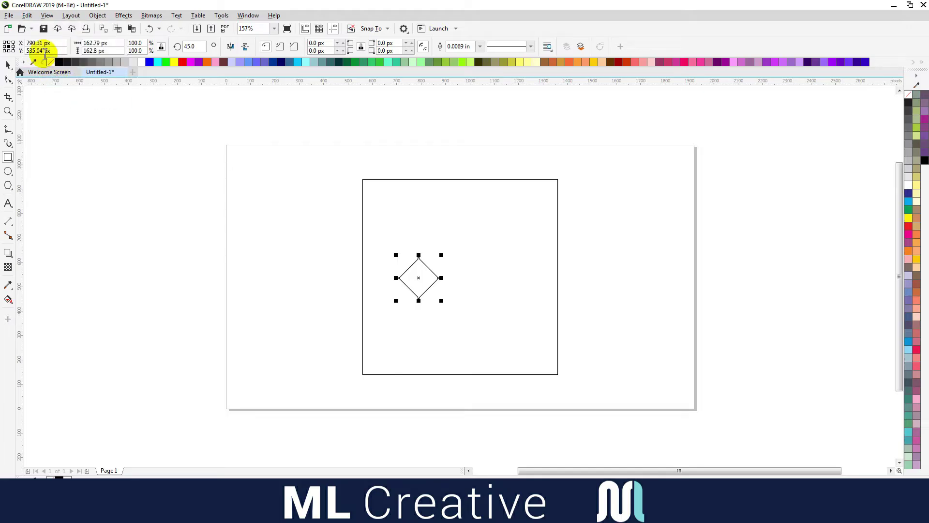
pyautogui.click(27, 16)
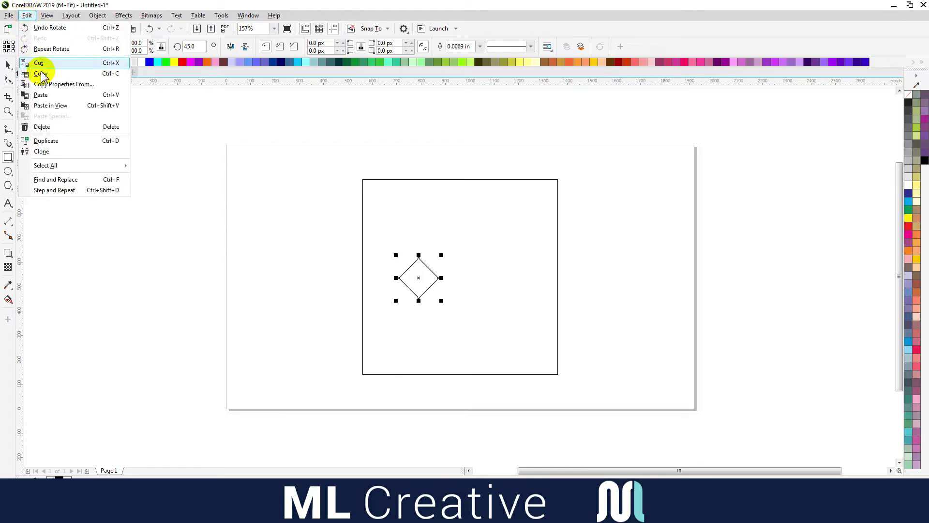
pyautogui.click(50, 98)
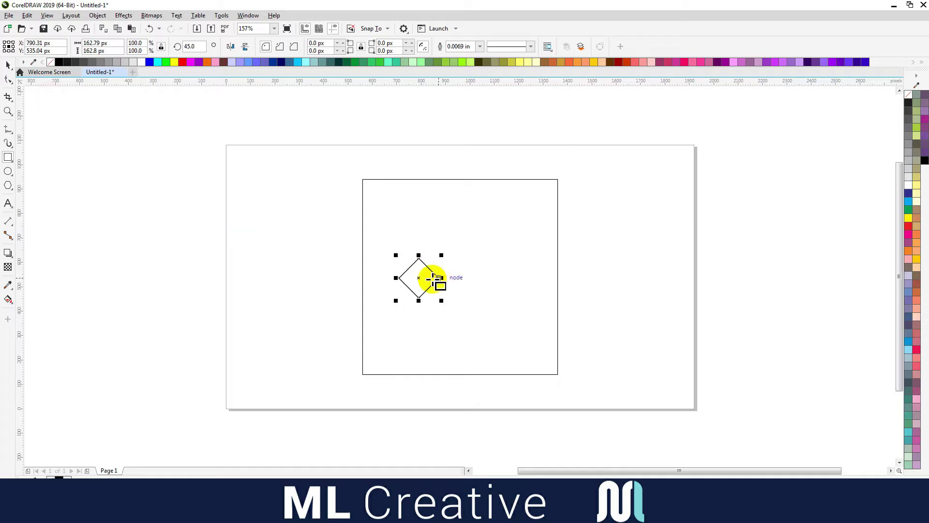
pyautogui.moveTo(478, 279); pyautogui.dragTo(478, 280)
# Step: Select both small diamonds together, then copy and paste them over the originals
pyautogui.click(9, 77)
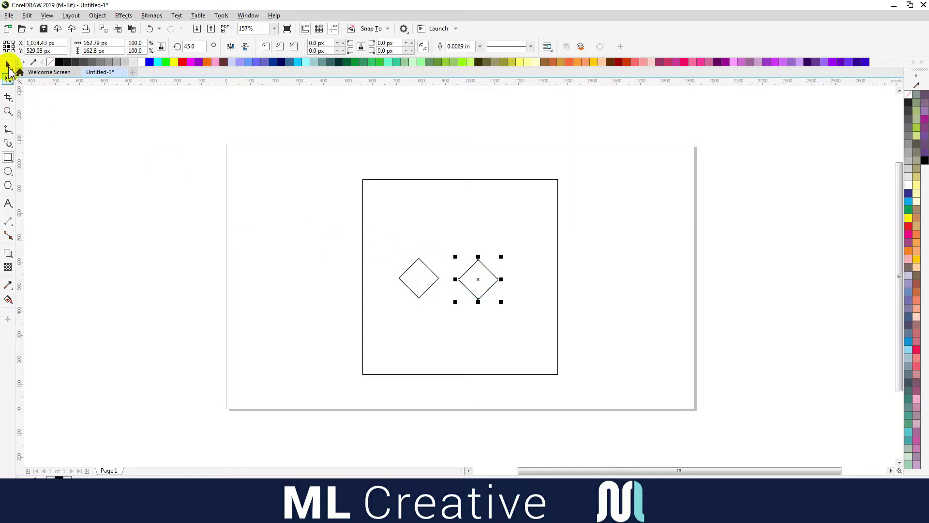
pyautogui.click(348, 246)
pyautogui.moveTo(376, 264); pyautogui.dragTo(533, 306)
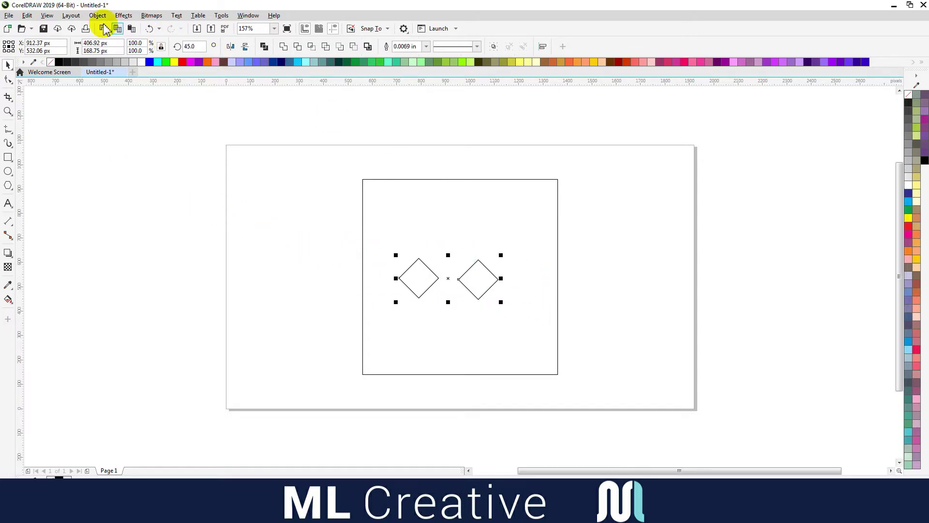
pyautogui.click(27, 15)
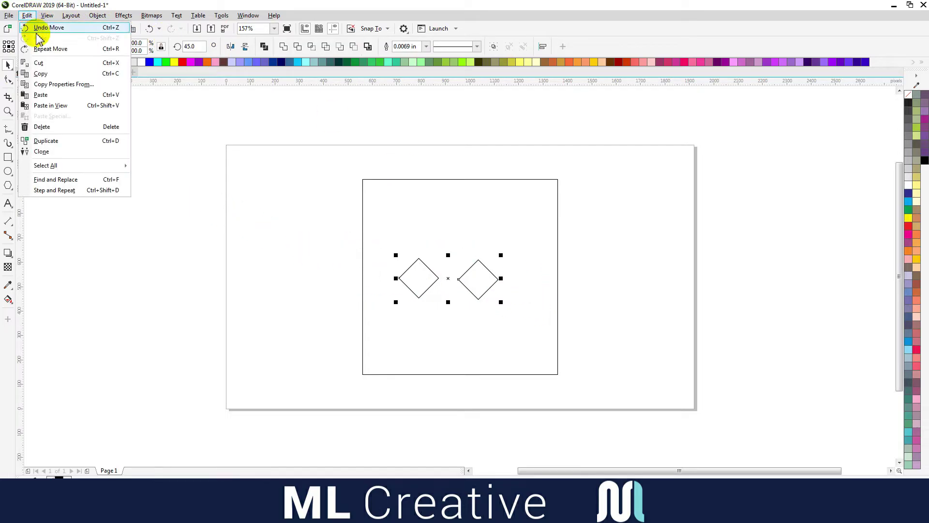
pyautogui.click(50, 75)
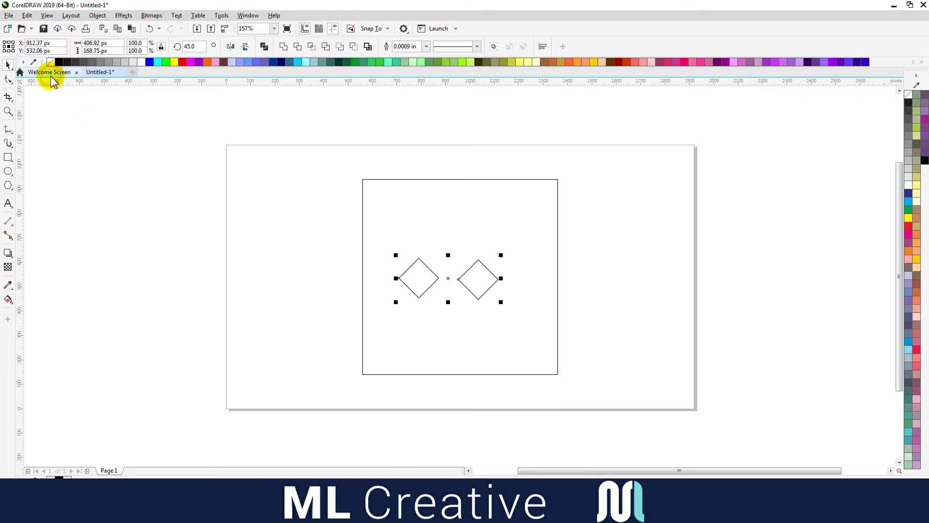
pyautogui.click(27, 15)
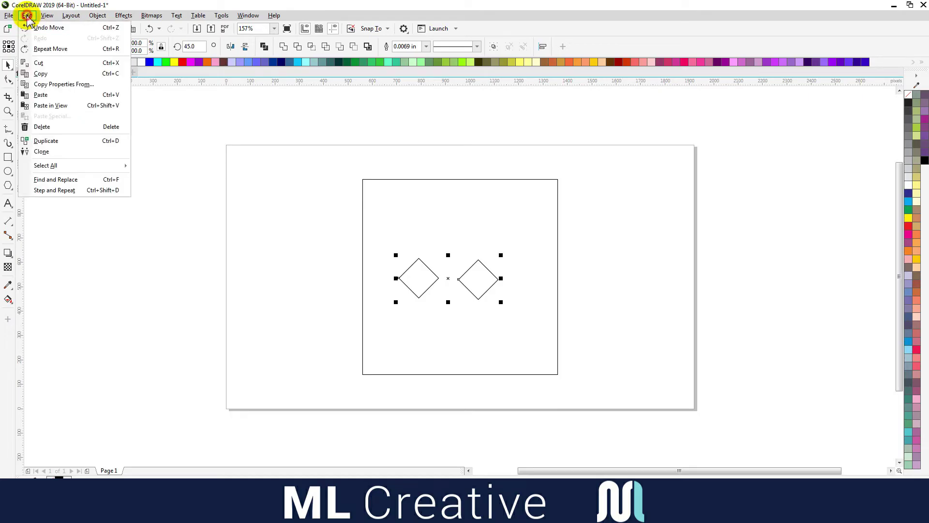
pyautogui.click(44, 94)
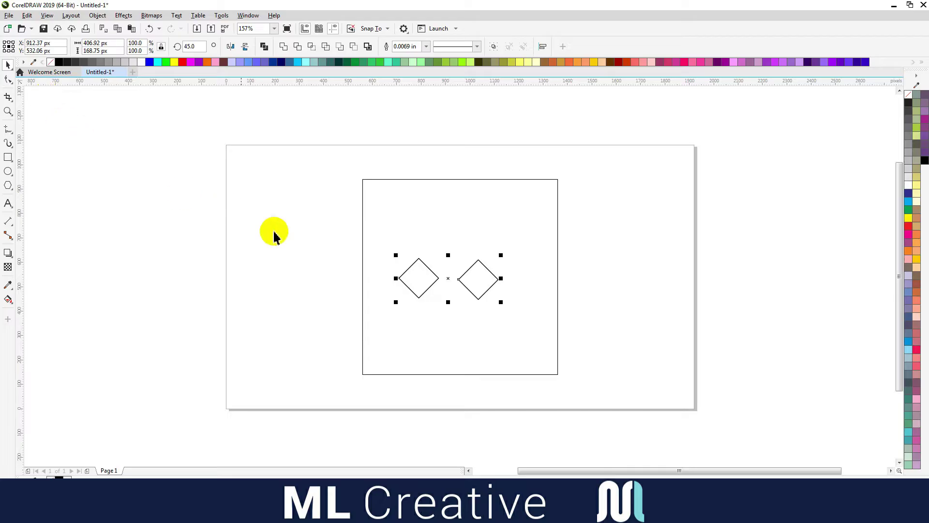
# Step: Move the four diamonds so each one's center snaps to a different corner of the large square
pyautogui.click(359, 283)
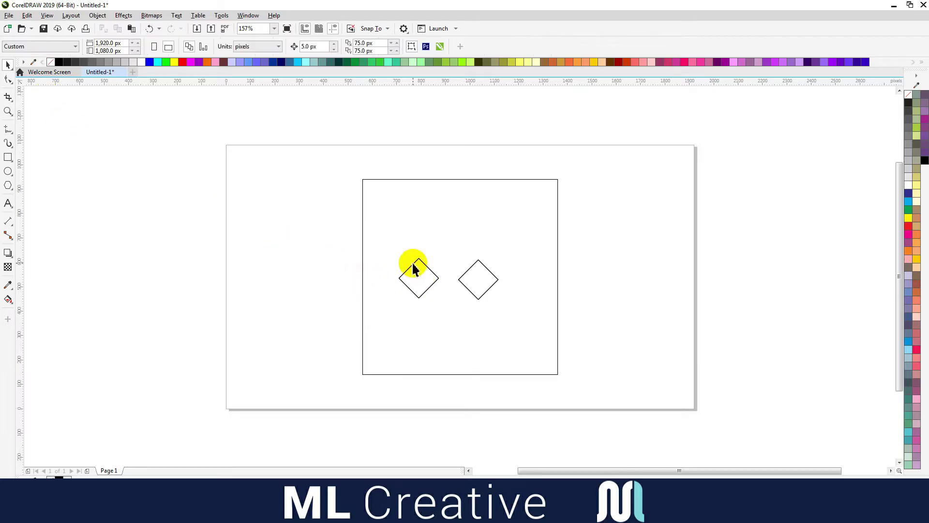
pyautogui.click(417, 266)
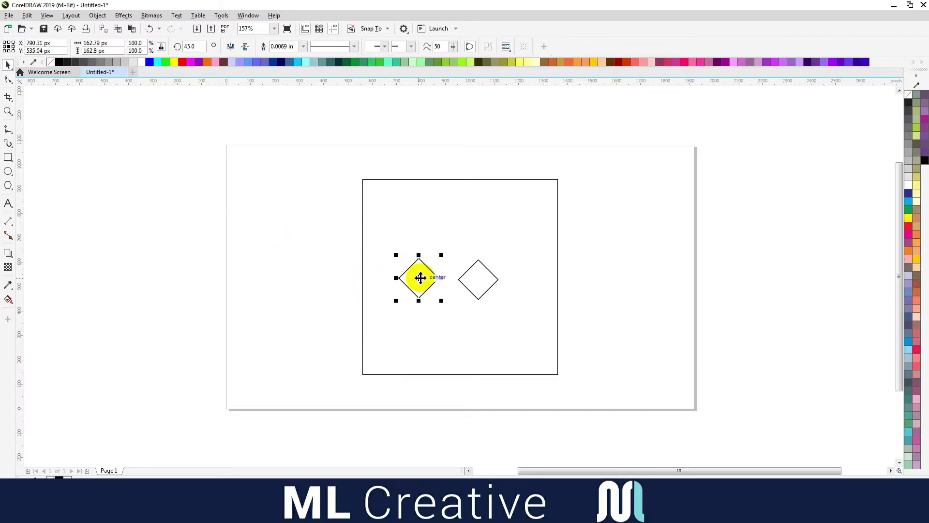
pyautogui.moveTo(420, 278); pyautogui.dragTo(364, 374)
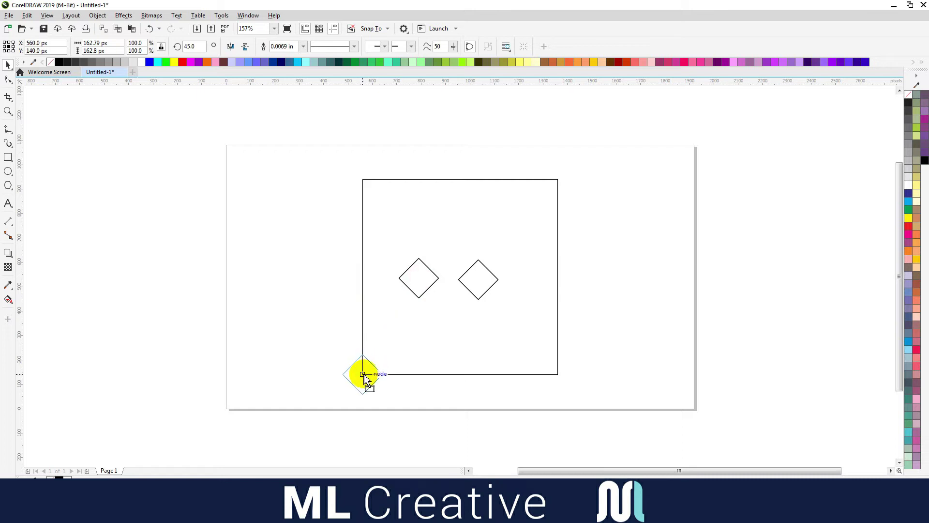
pyautogui.click(482, 279)
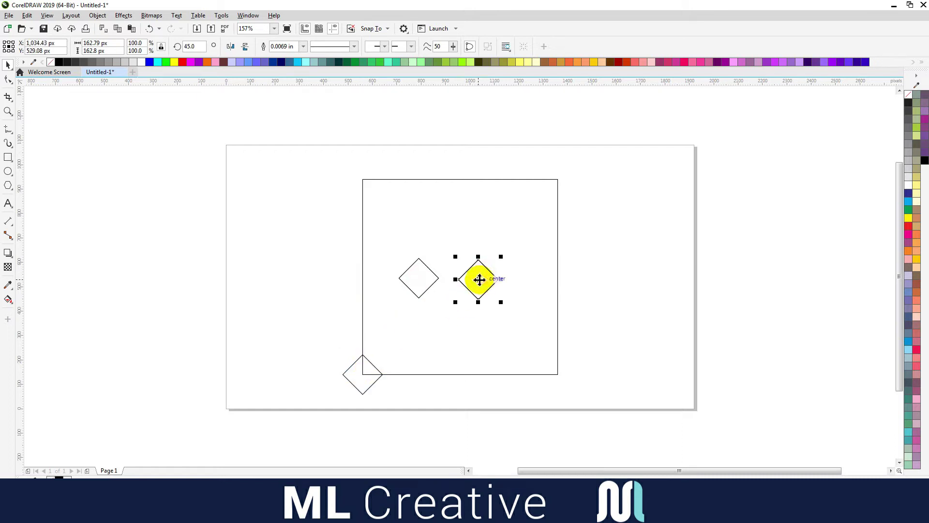
pyautogui.moveTo(559, 378); pyautogui.dragTo(558, 375)
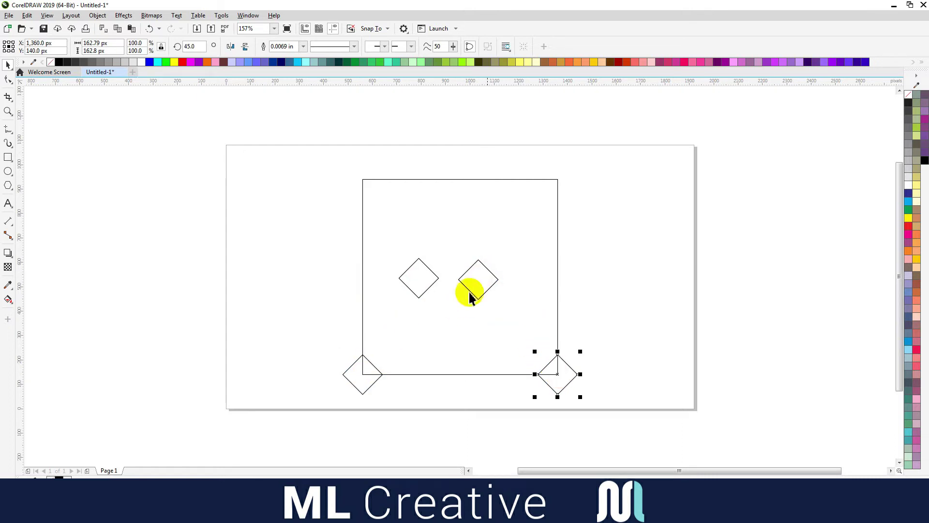
pyautogui.moveTo(420, 279); pyautogui.dragTo(362, 181)
pyautogui.moveTo(479, 277); pyautogui.dragTo(556, 179)
# Step: Resize the diamonds at the large square's two lower corners to 50 px wide each
pyautogui.moveTo(322, 356); pyautogui.dragTo(390, 400)
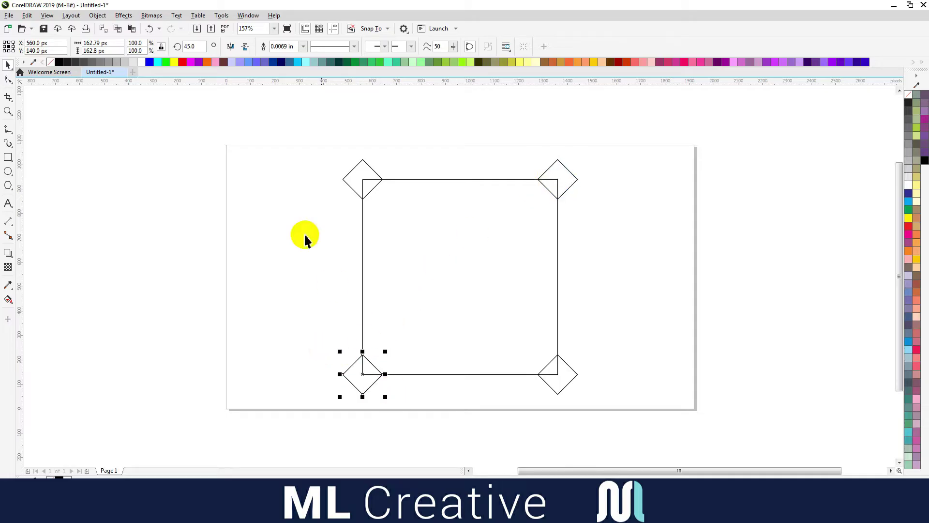
pyautogui.click(108, 44)
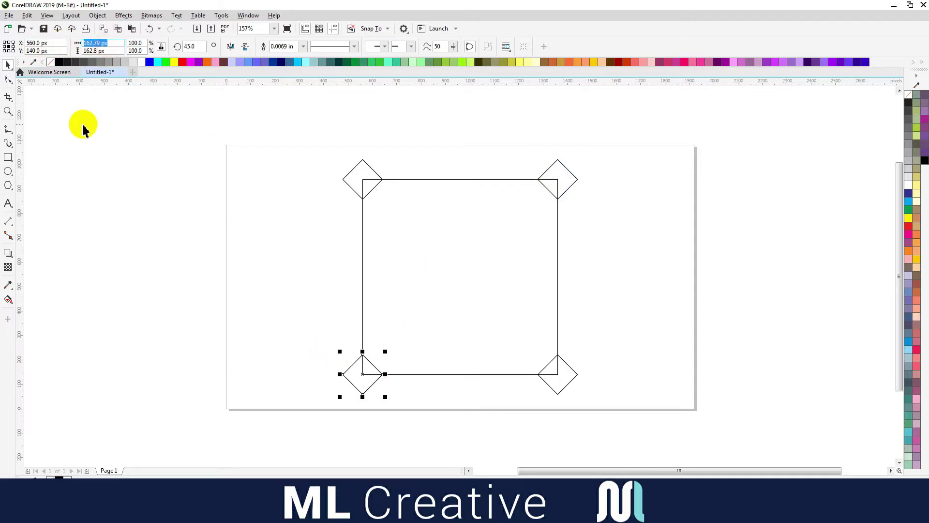
pyautogui.write('50')
pyautogui.press('Return')
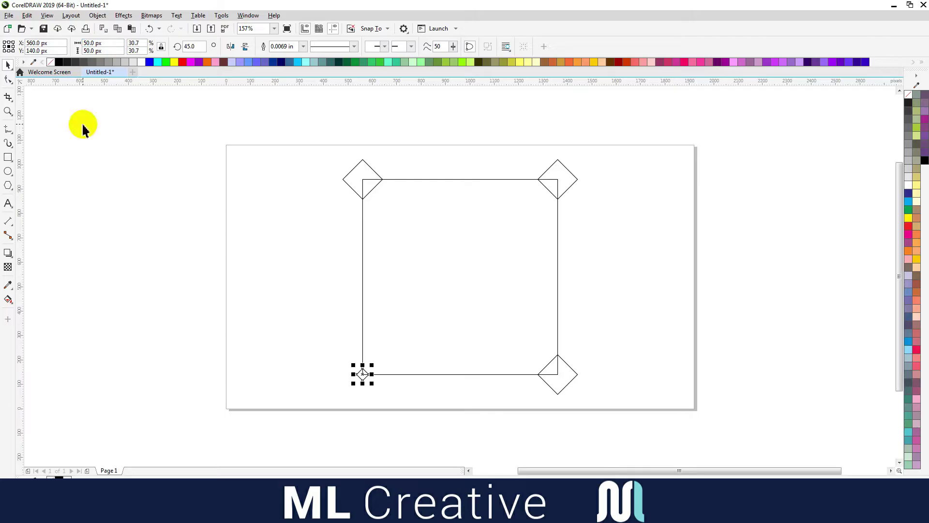
pyautogui.click(544, 382)
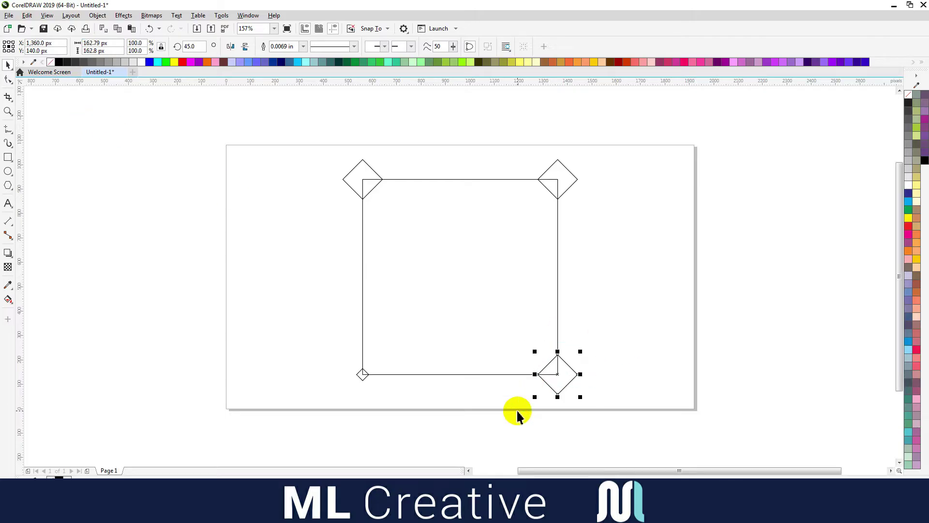
pyautogui.click(102, 43)
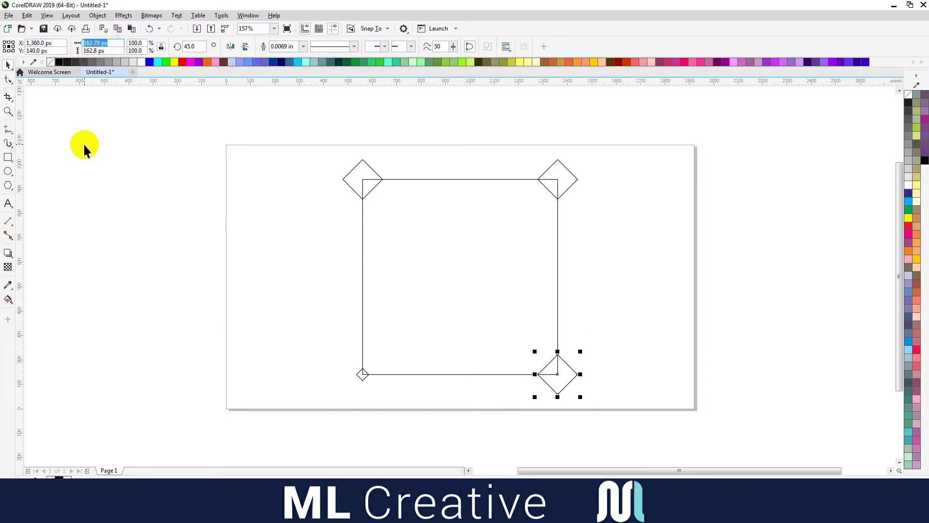
pyautogui.write('50')
pyautogui.press('Return')
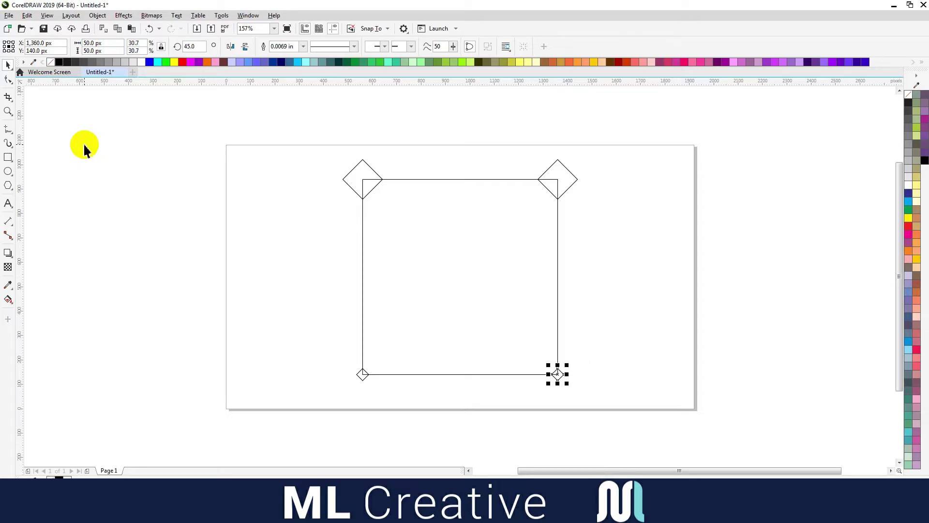
# Step: Resize the diamond at the large square's upper-left corner to 20 px wide
pyautogui.moveTo(306, 145); pyautogui.dragTo(391, 213)
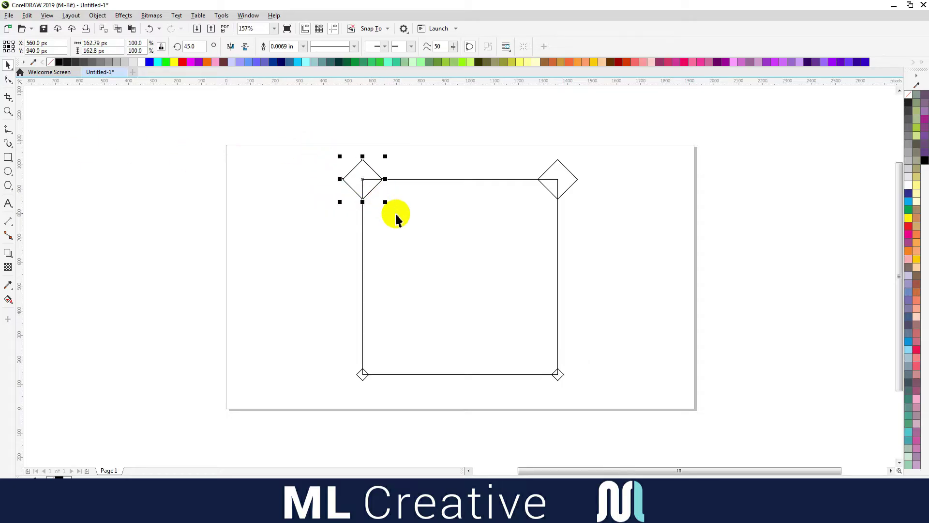
pyautogui.click(117, 44)
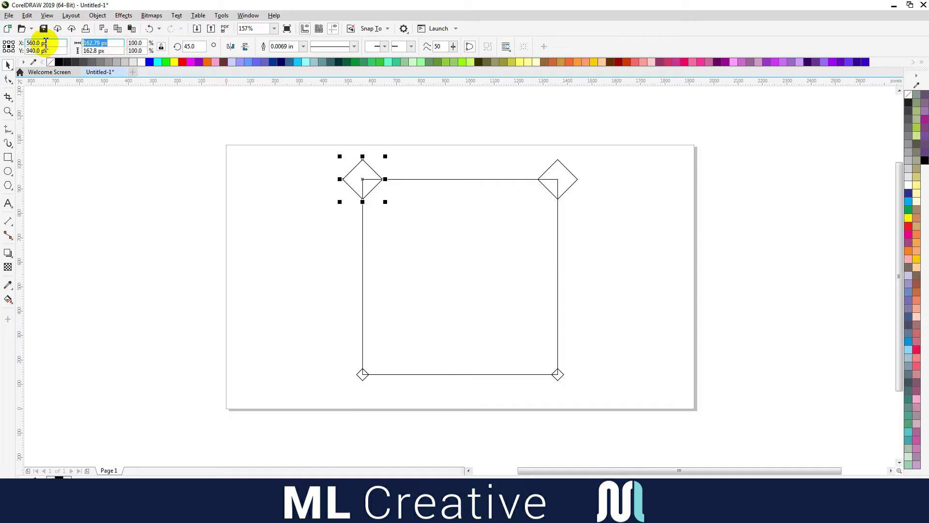
pyautogui.write('20')
pyautogui.press('Return')
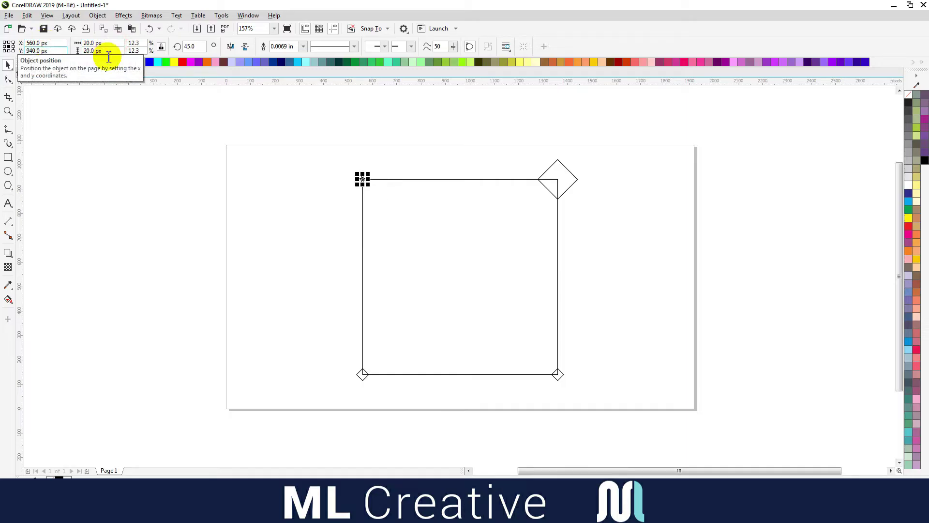
# Step: Resize the diamond at the large square's upper-right corner to 20 px wide
pyautogui.moveTo(599, 151); pyautogui.dragTo(518, 216)
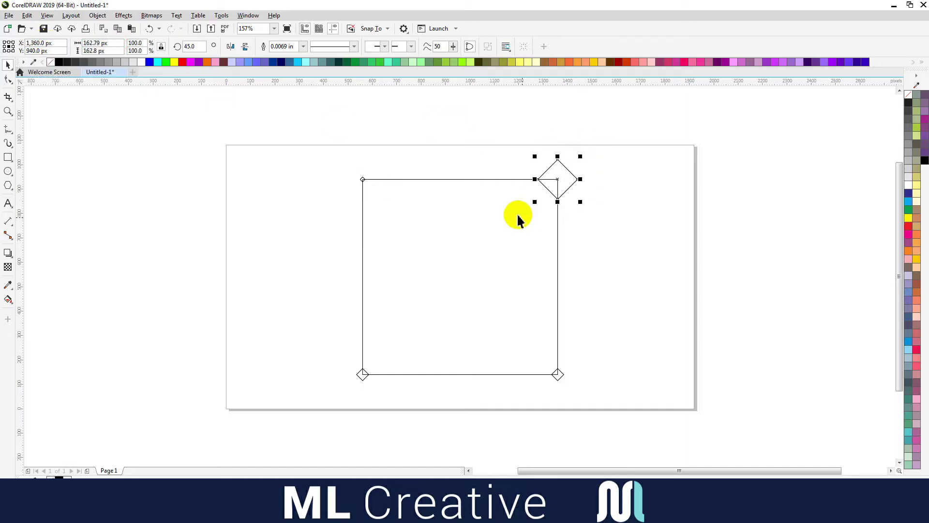
pyautogui.click(115, 43)
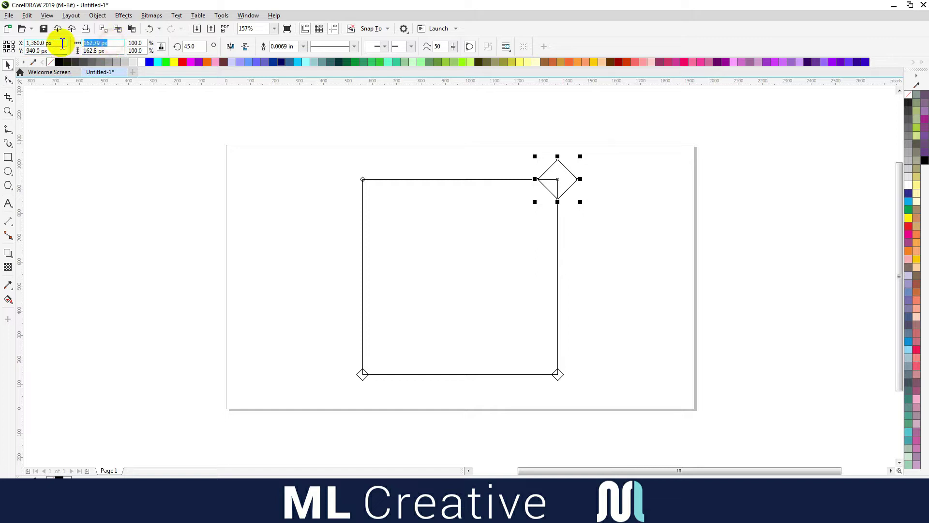
pyautogui.write('20')
pyautogui.press('Return')
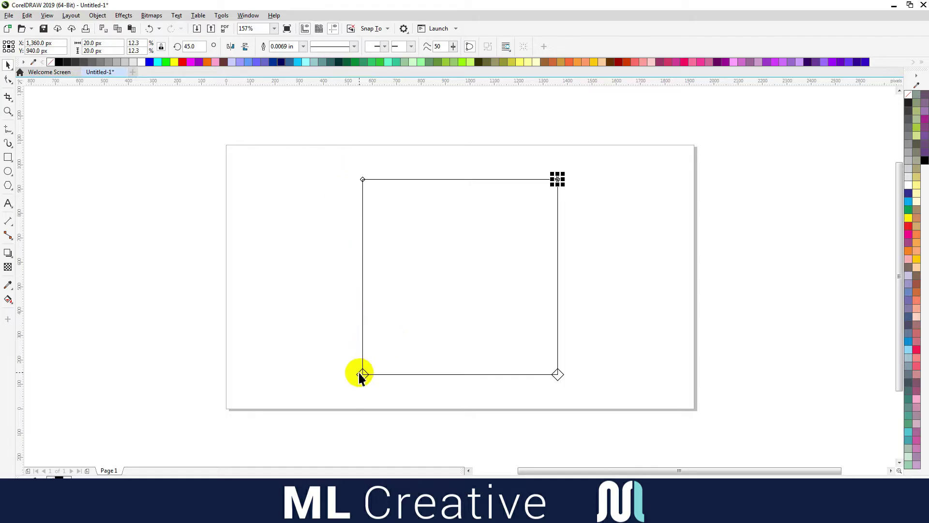
# Step: Blend the two diamonds at the large square's lower corners with 15 steps
pyautogui.keyDown('shift'); pyautogui.click(558, 374); pyautogui.keyUp('shift')
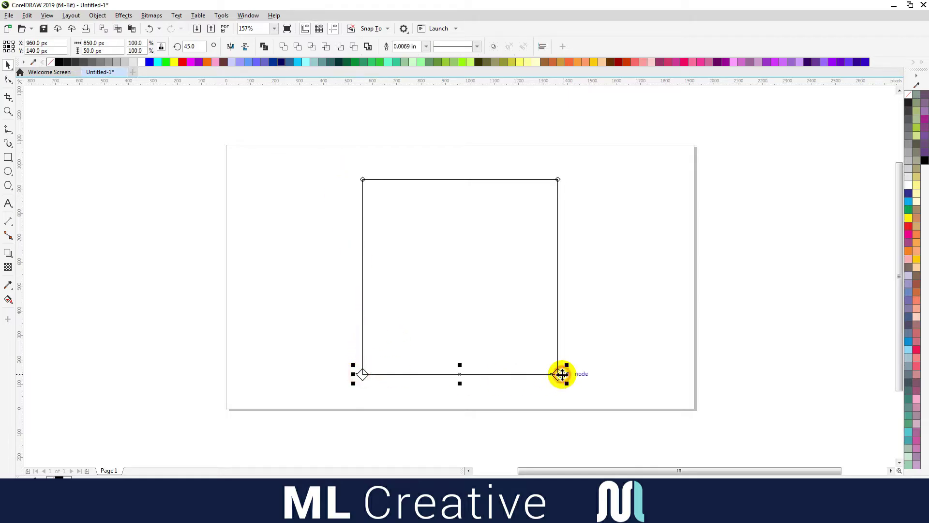
pyautogui.click(119, 18)
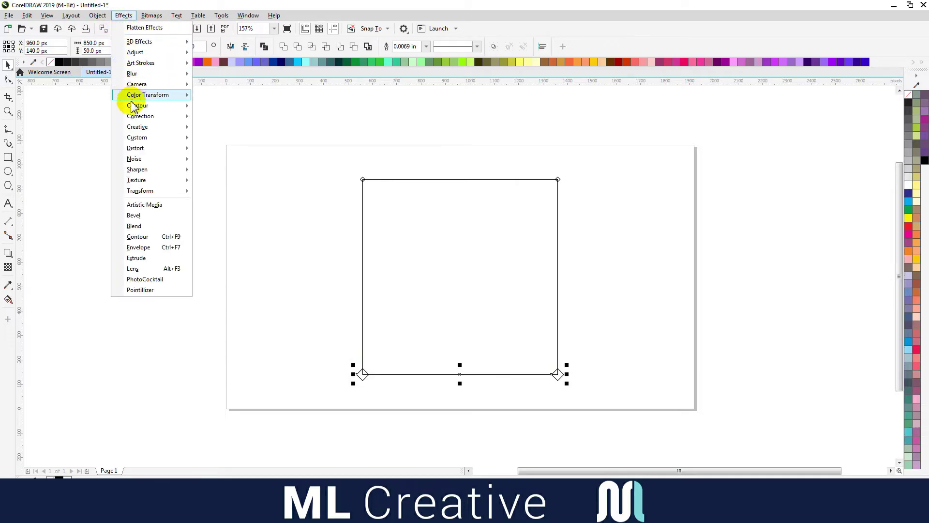
pyautogui.click(135, 226)
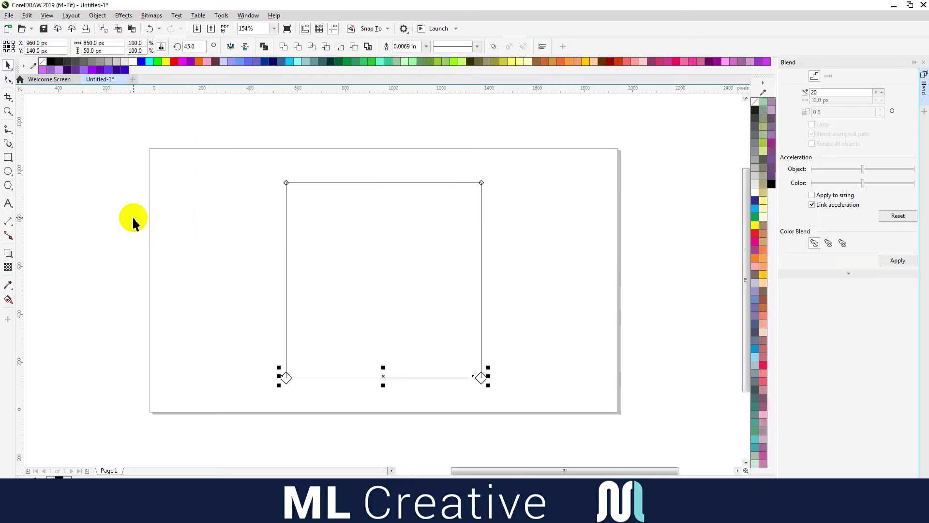
pyautogui.doubleClick(825, 92)
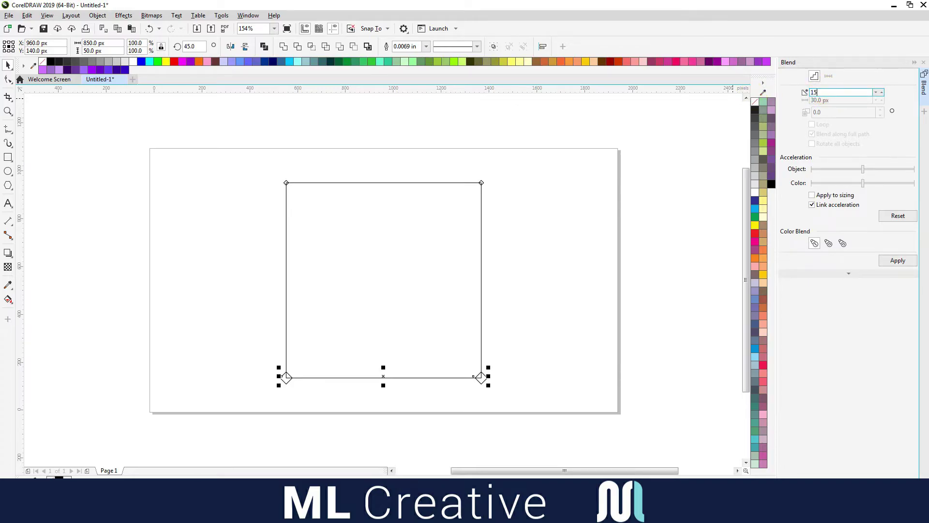
pyautogui.click(899, 260)
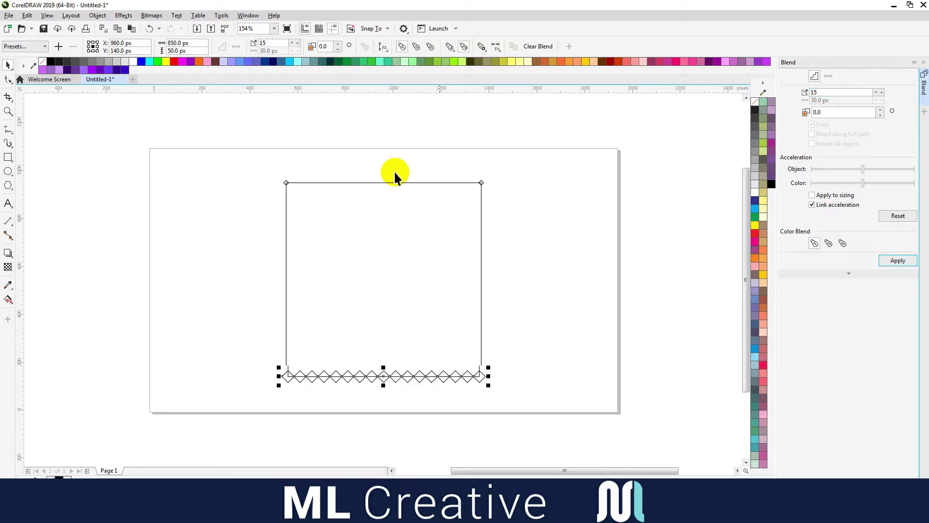
# Step: Break the lower diamond blend apart, ungroup all of it, and regroup the whole row as one group
pyautogui.click(101, 18)
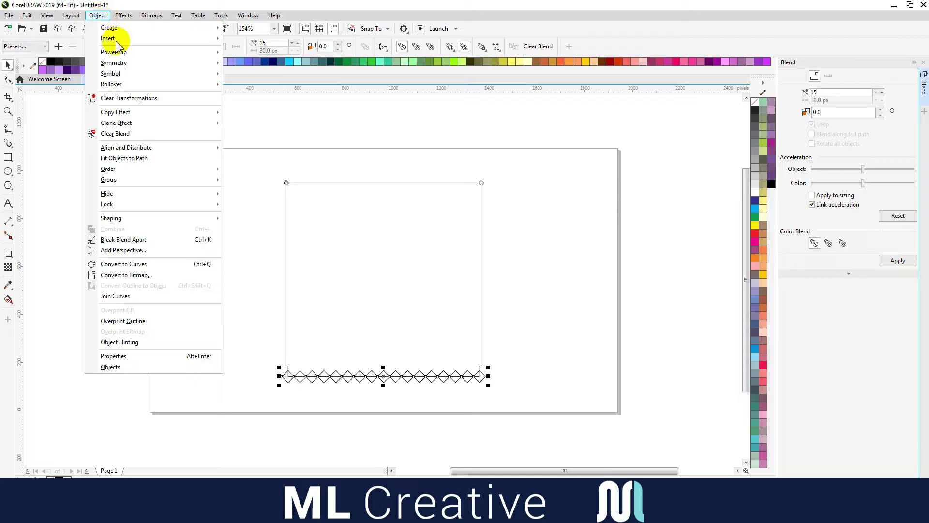
pyautogui.click(173, 239)
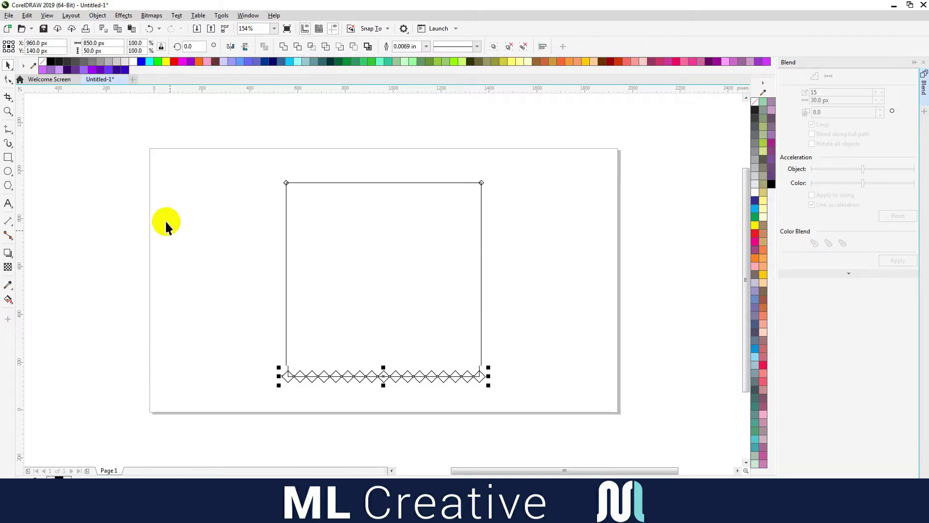
pyautogui.click(98, 16)
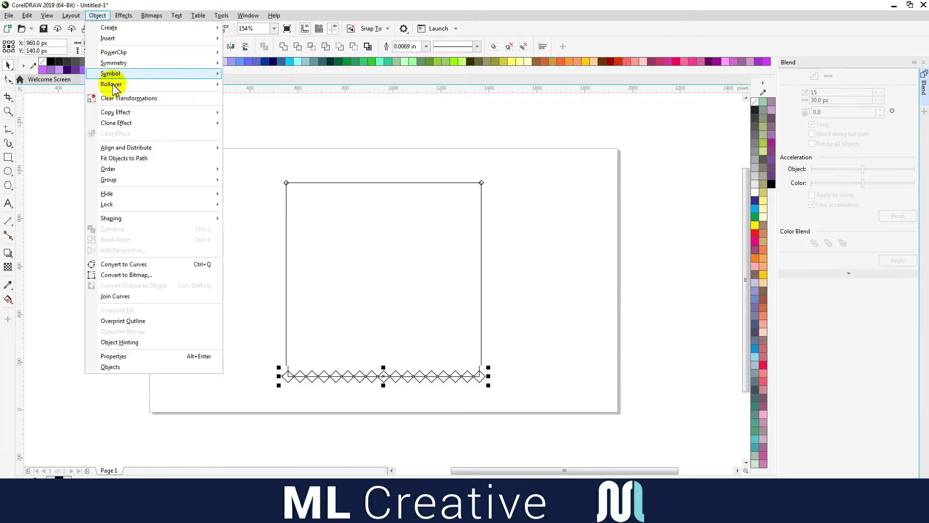
pyautogui.moveTo(131, 185)
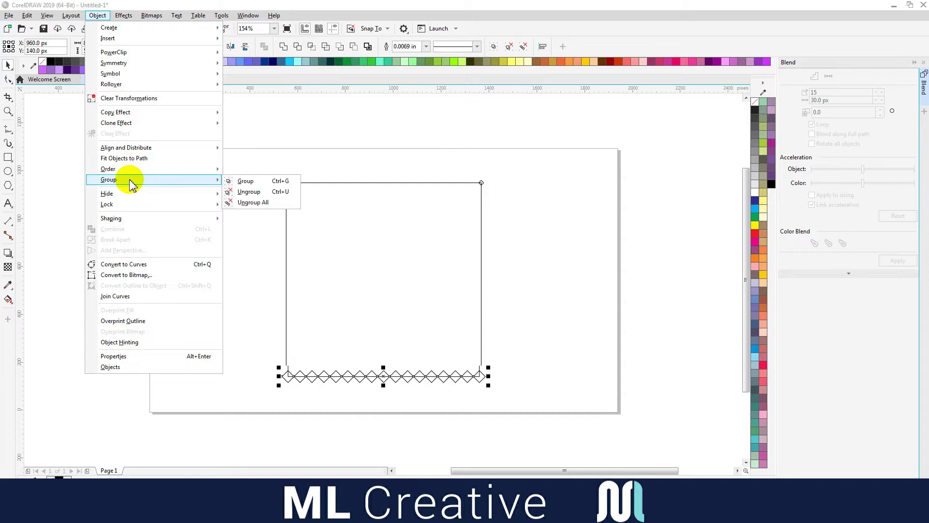
pyautogui.click(263, 204)
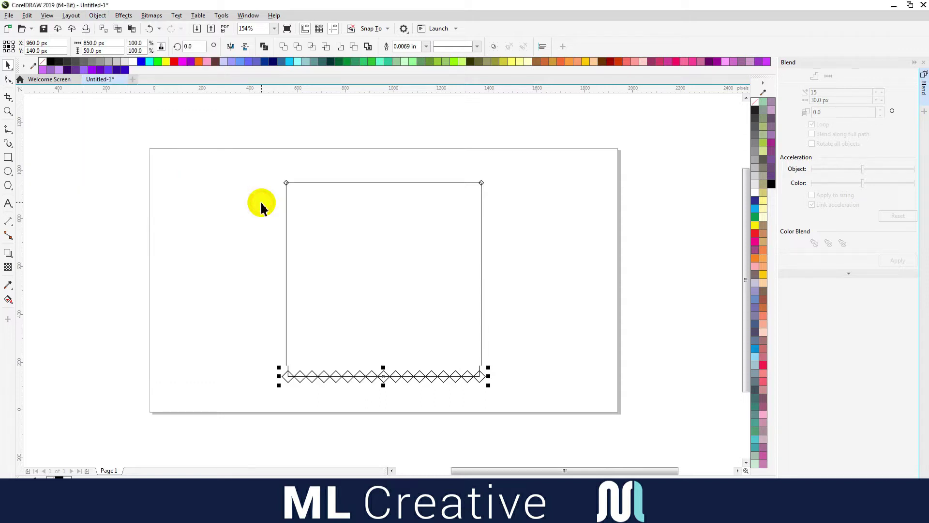
pyautogui.click(98, 17)
pyautogui.moveTo(172, 180)
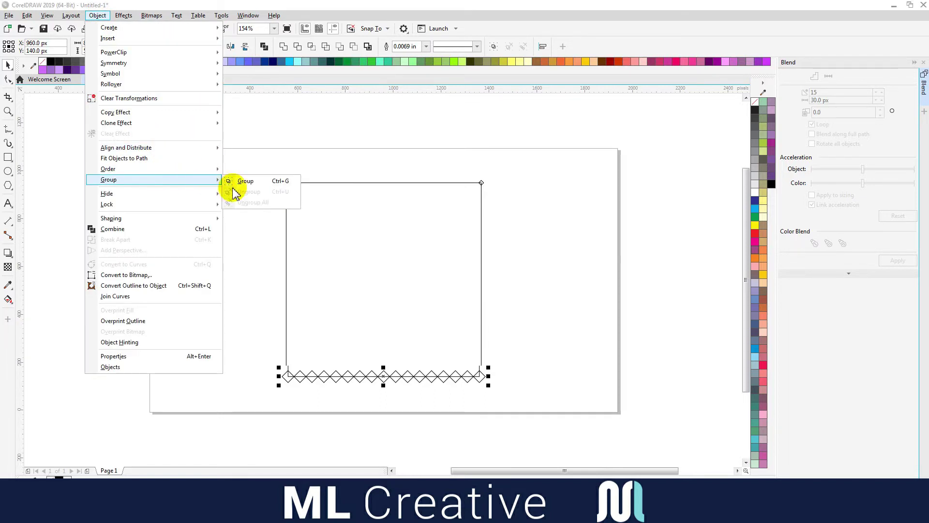
pyautogui.click(254, 186)
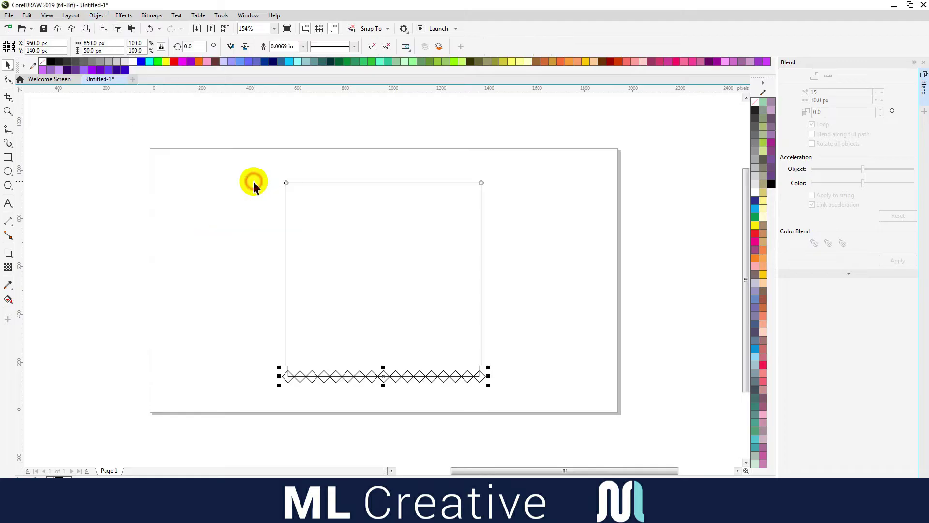
# Step: Blend the two 20 px diamonds at the large square's upper corners with 15 steps
pyautogui.click(286, 184)
pyautogui.click(287, 185)
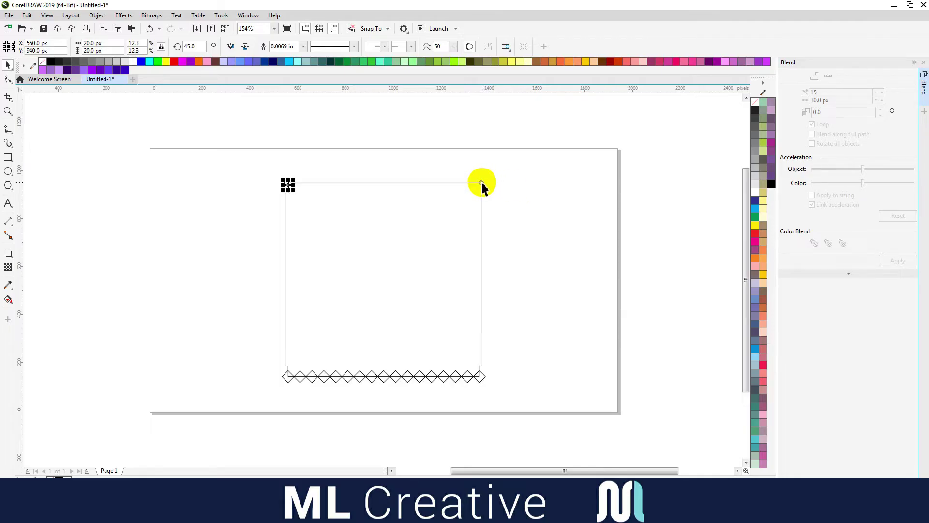
pyautogui.click(502, 165)
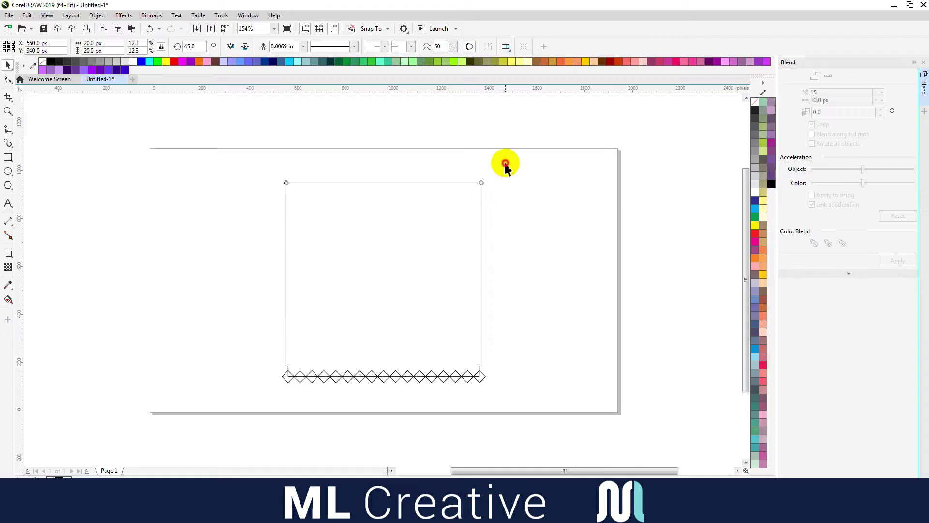
pyautogui.moveTo(260, 171); pyautogui.dragTo(508, 202)
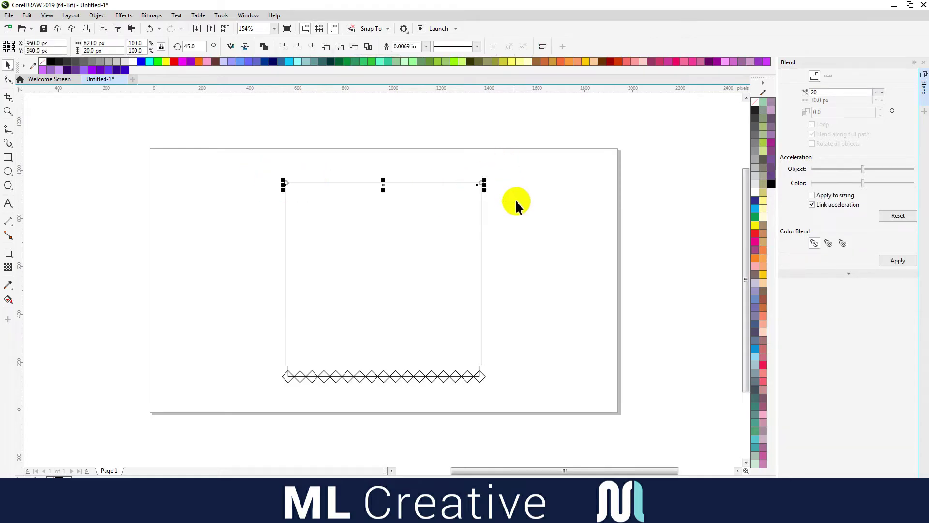
pyautogui.doubleClick(817, 92)
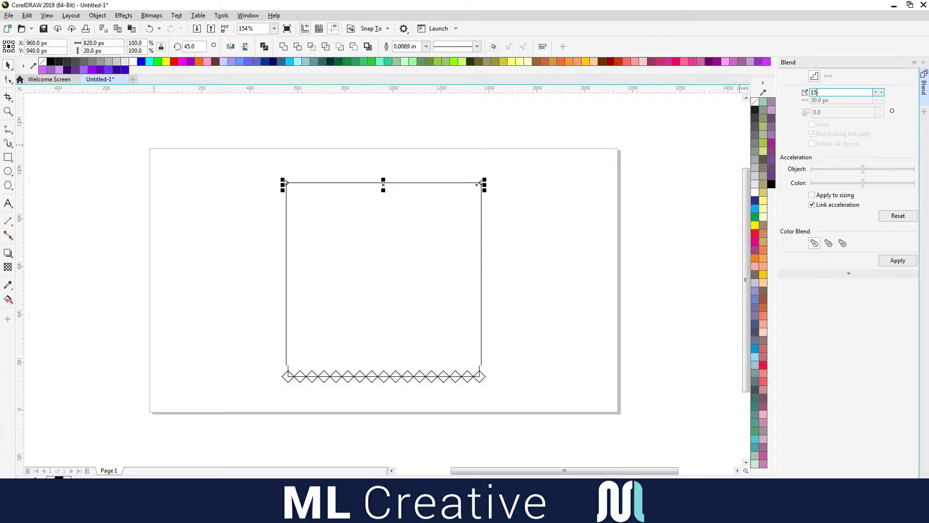
pyautogui.write('15')
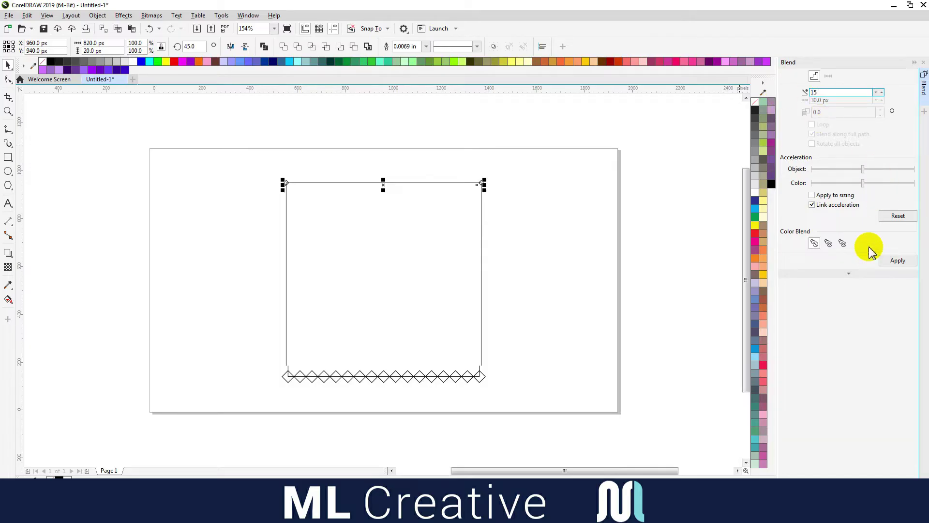
pyautogui.click(893, 263)
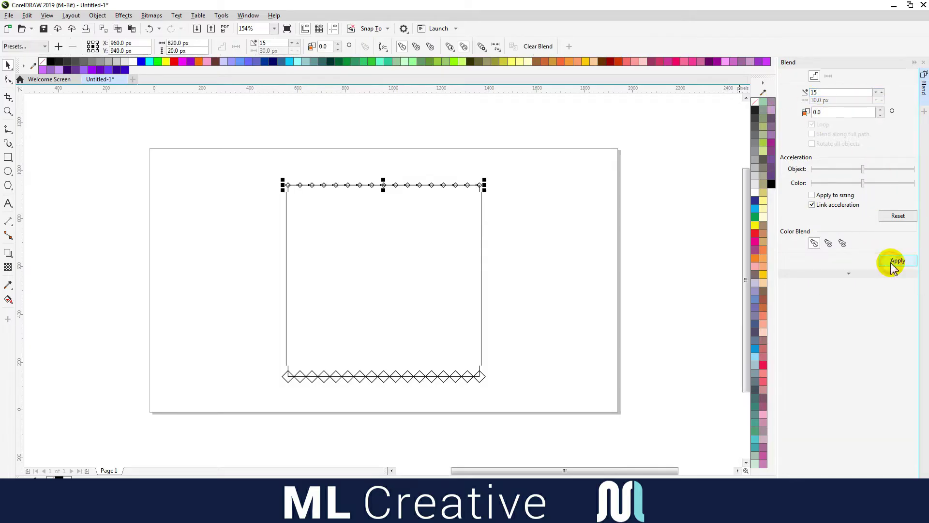
# Step: Break the upper diamond blend apart, ungroup all of it, and regroup that row as one group
pyautogui.click(105, 18)
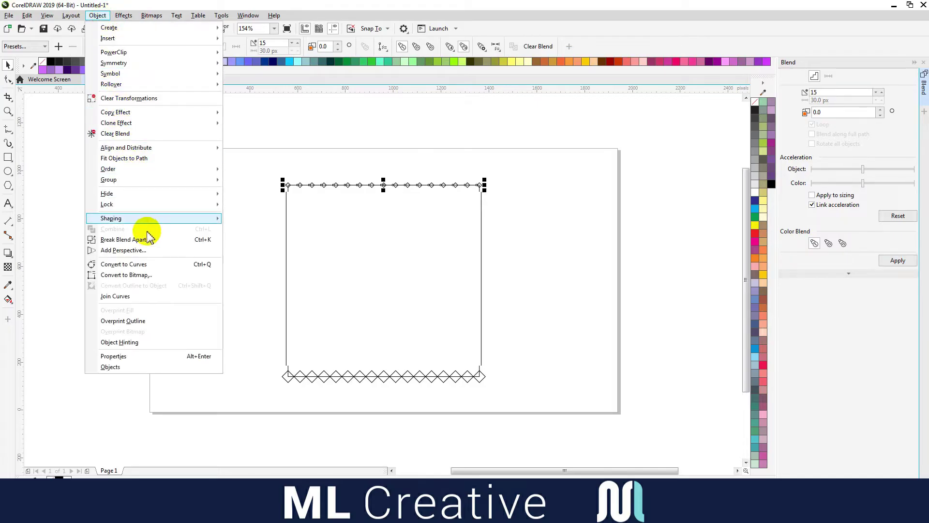
pyautogui.click(148, 249)
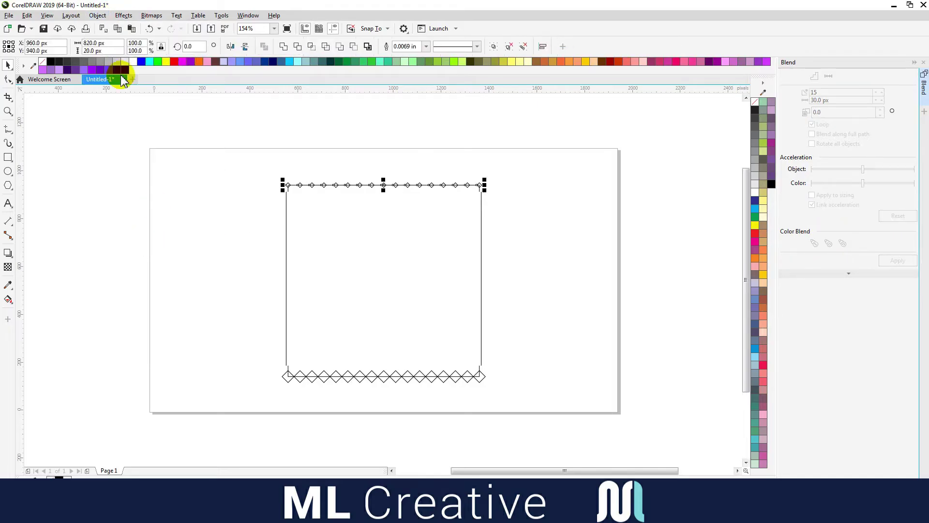
pyautogui.click(97, 17)
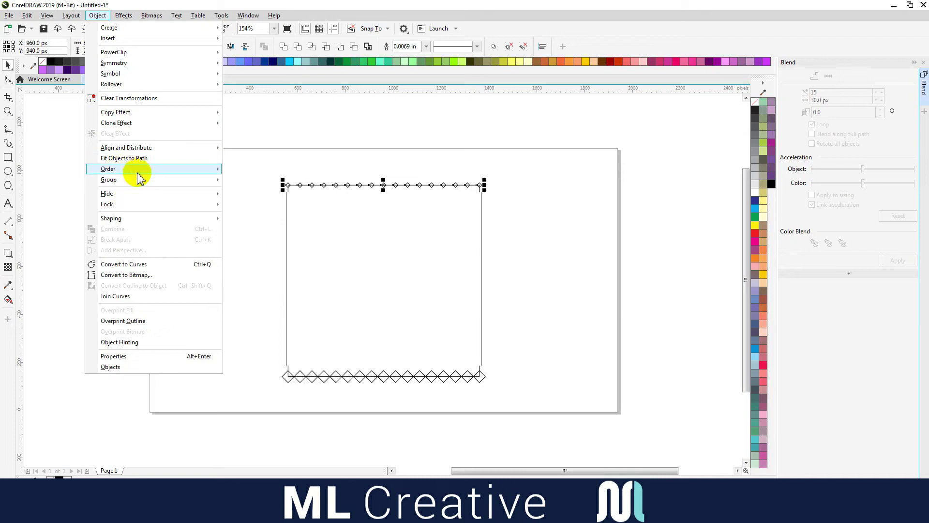
pyautogui.moveTo(143, 182)
pyautogui.click(248, 203)
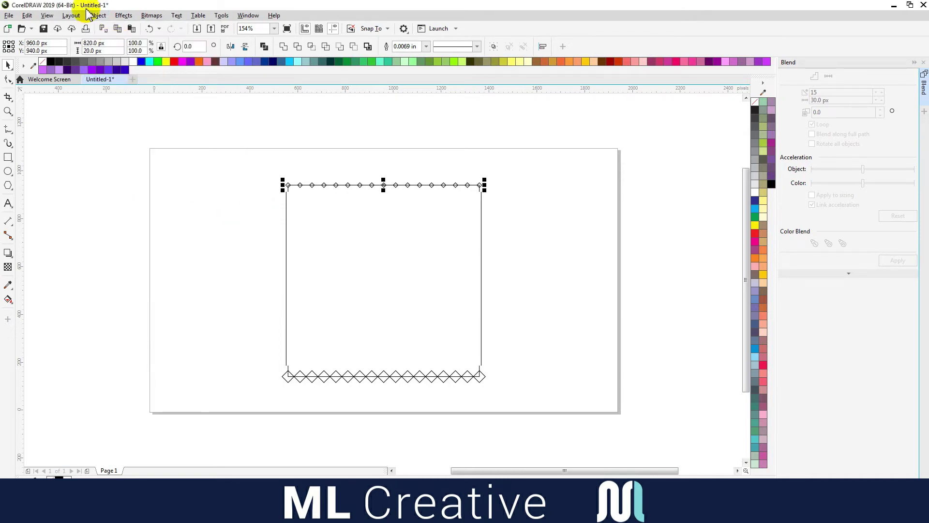
pyautogui.click(97, 16)
pyautogui.moveTo(166, 183)
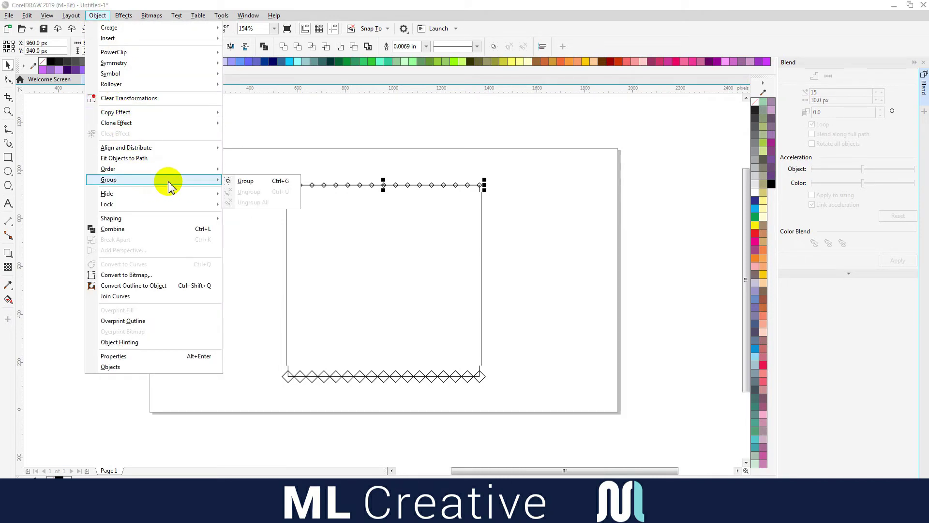
pyautogui.click(249, 182)
pyautogui.click(574, 300)
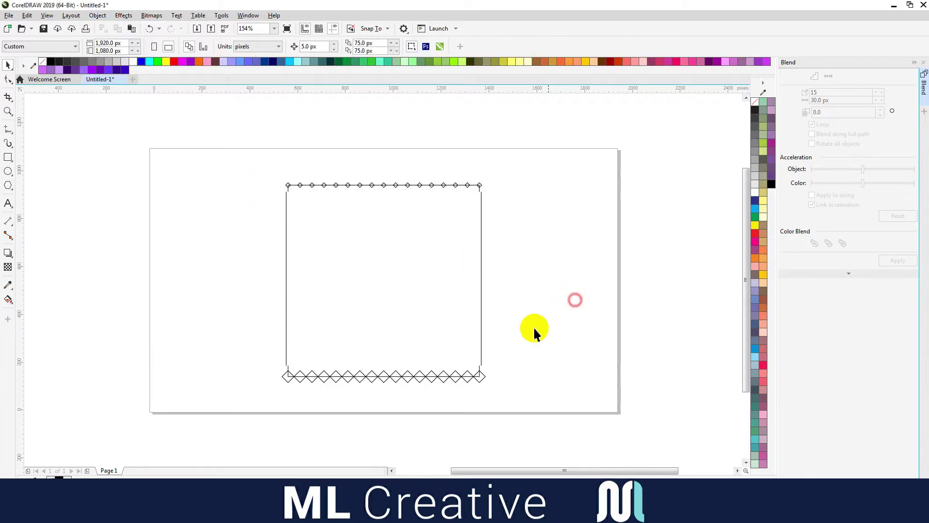
# Step: Blend the lower and upper diamond rows with 15 steps to fill the large square
pyautogui.click(483, 379)
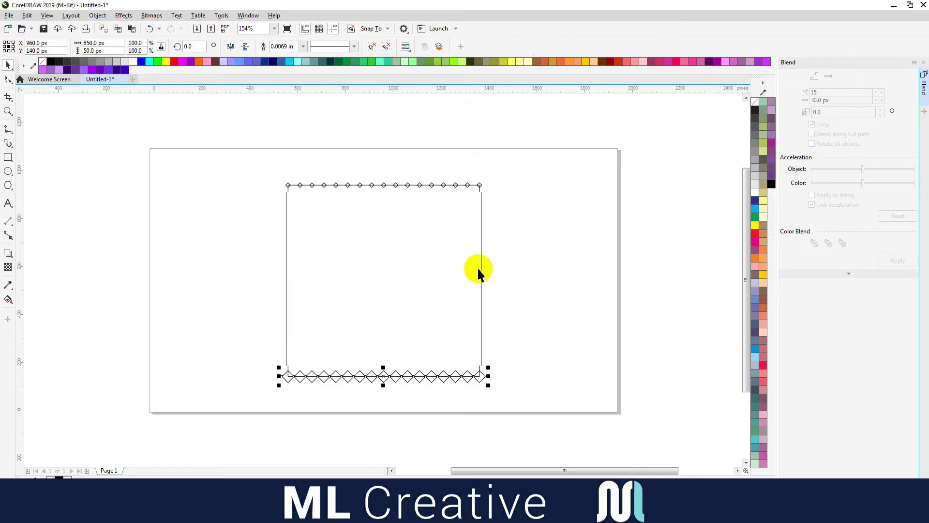
pyautogui.keyDown('shift'); pyautogui.click(434, 188); pyautogui.keyUp('shift')
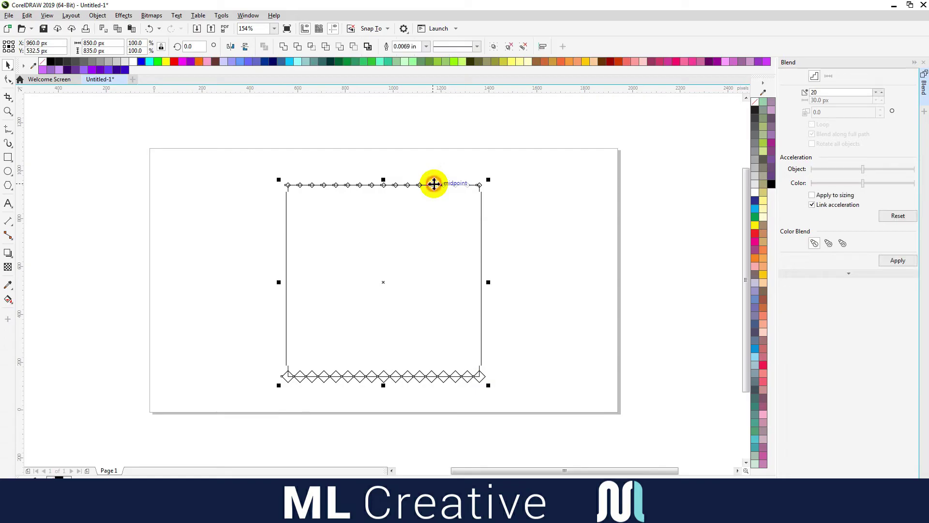
pyautogui.doubleClick(824, 92)
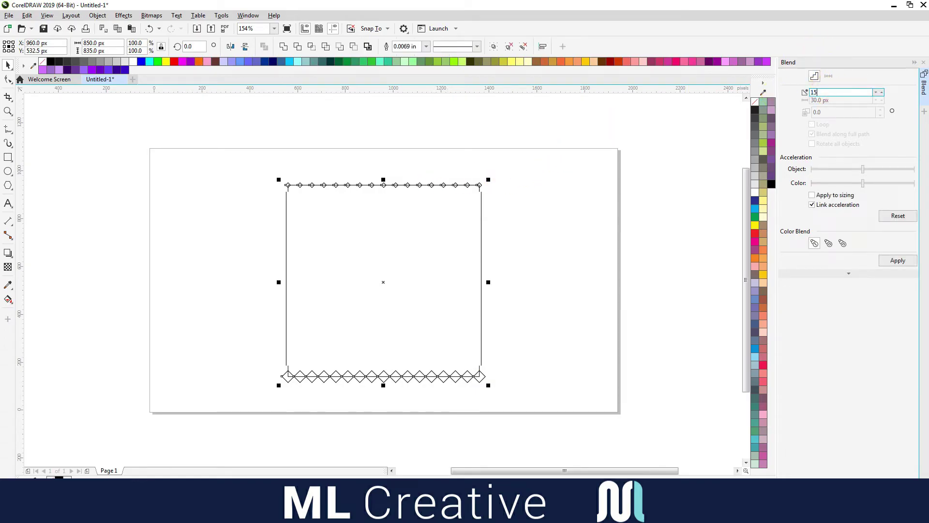
pyautogui.click(898, 261)
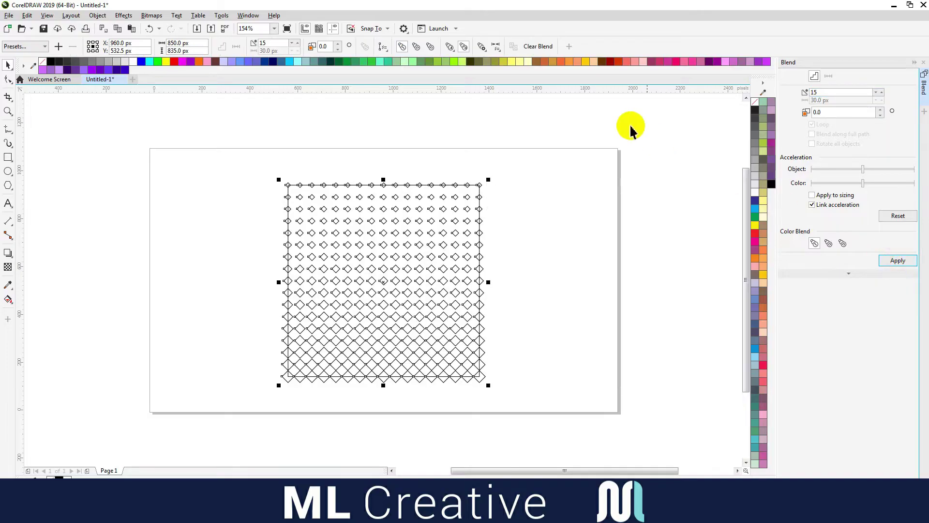
# Step: Break the full diamond-grid blend apart, ungroup all of it, and regroup the whole grid as one group
pyautogui.click(97, 16)
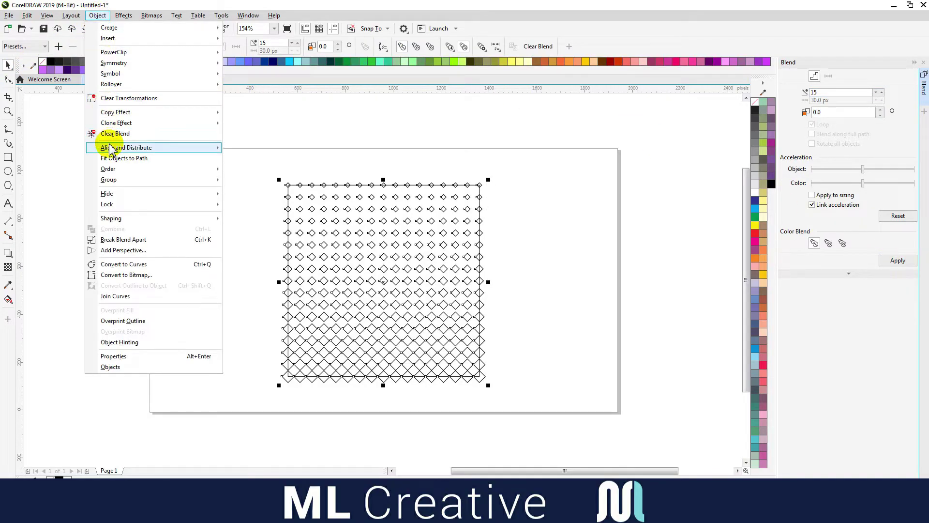
pyautogui.click(212, 240)
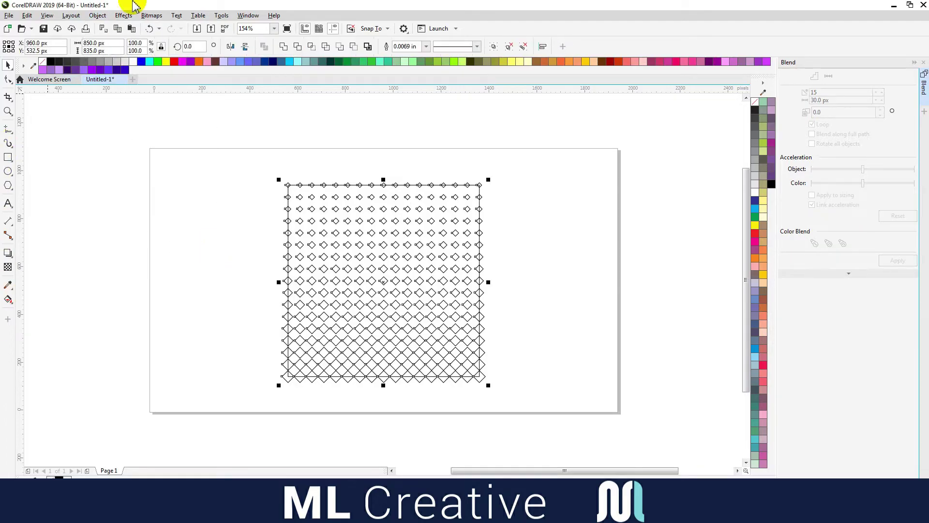
pyautogui.click(99, 16)
pyautogui.moveTo(217, 180)
pyautogui.click(249, 204)
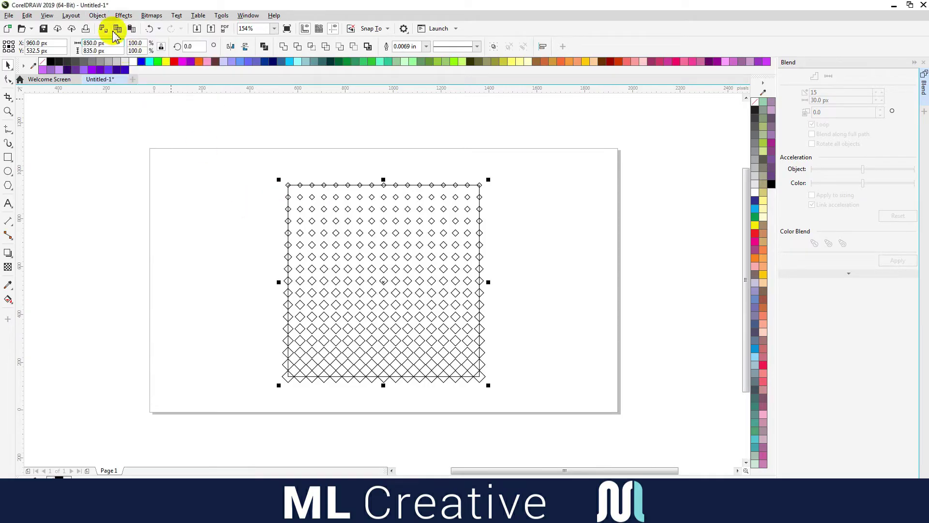
pyautogui.click(97, 16)
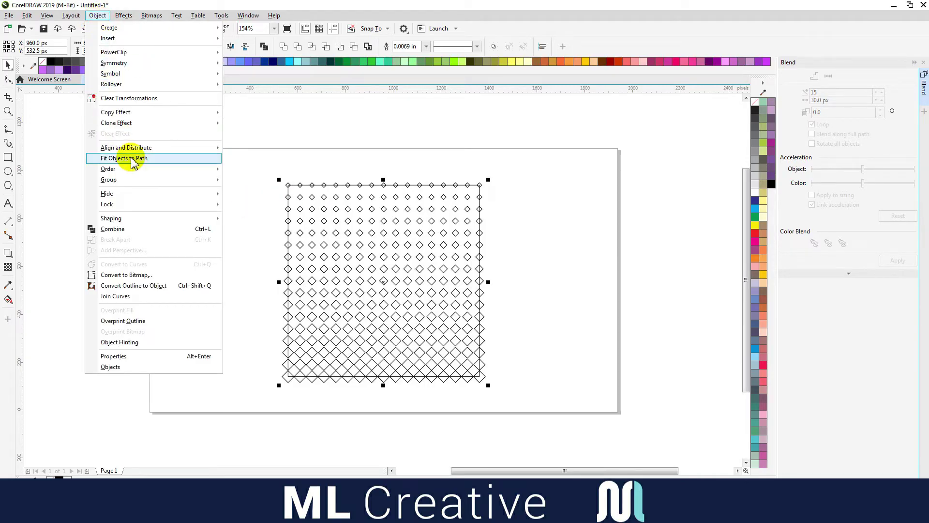
pyautogui.moveTo(179, 181)
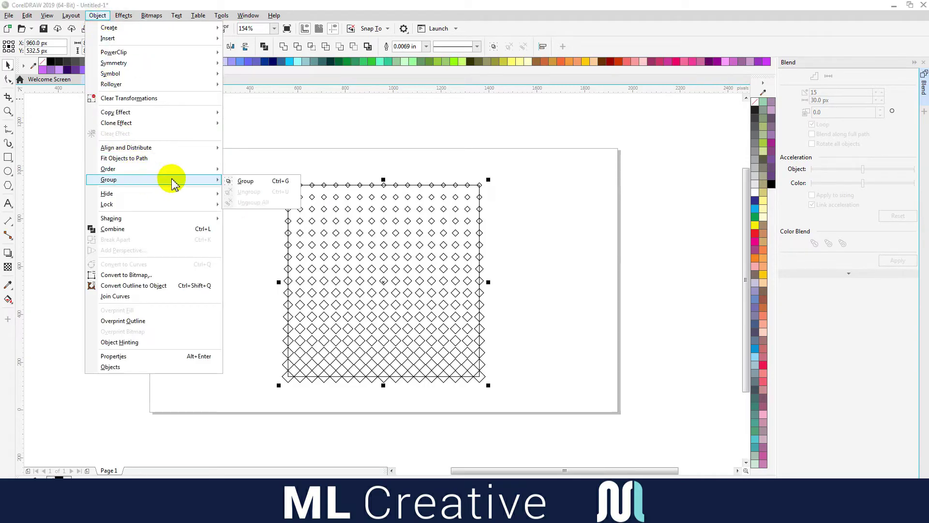
pyautogui.click(243, 183)
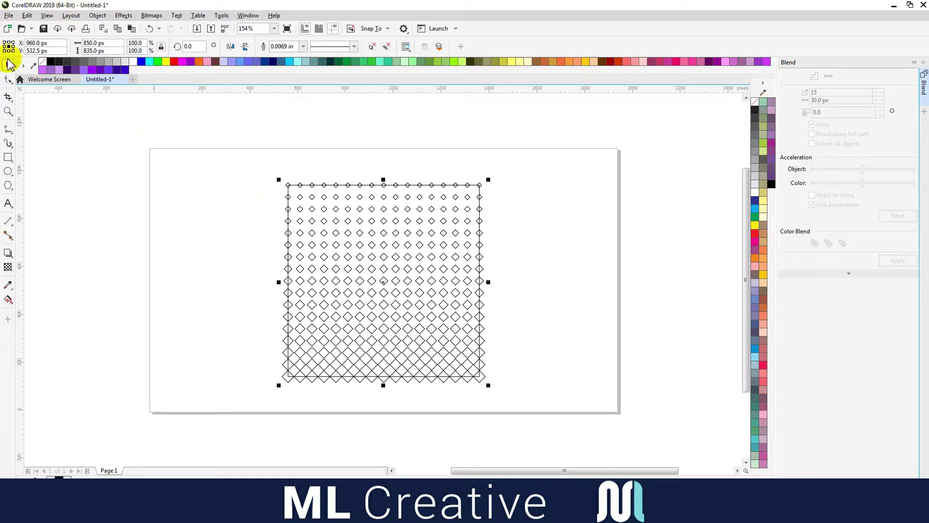
# Step: Give the diamond grid a black fill with no outline and paste a copy of it in place
pyautogui.click(51, 62)
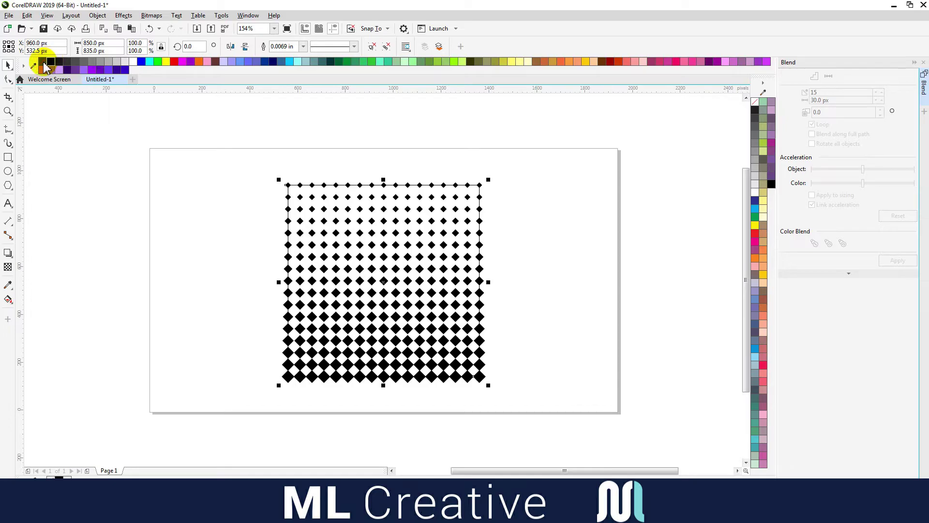
pyautogui.rightClick(44, 64)
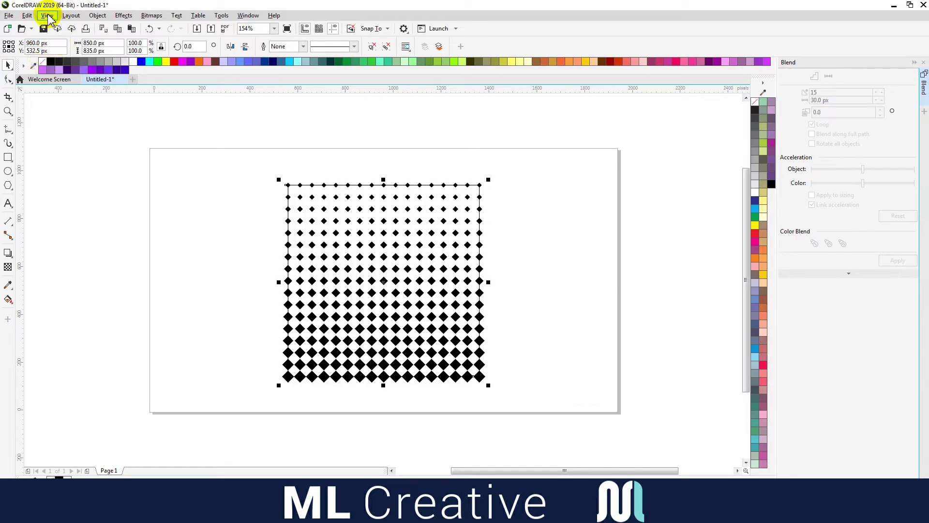
pyautogui.click(27, 15)
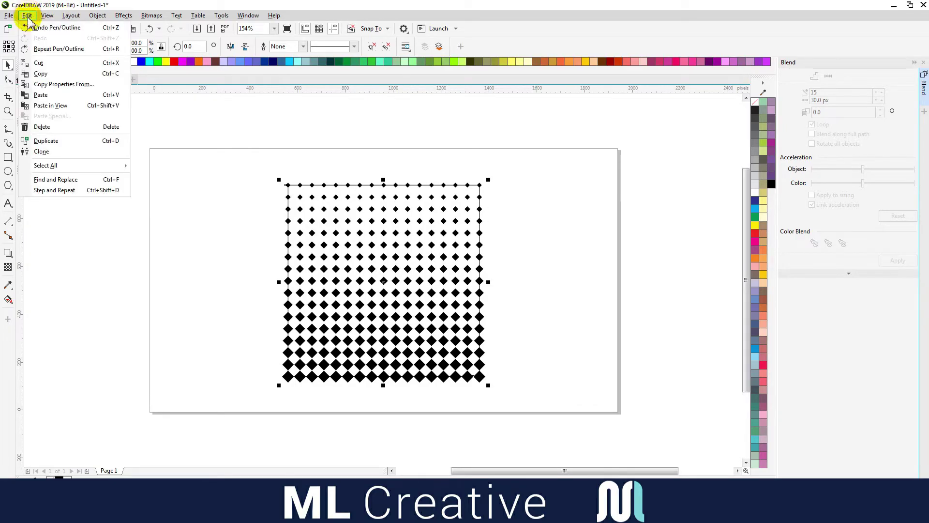
pyautogui.click(50, 76)
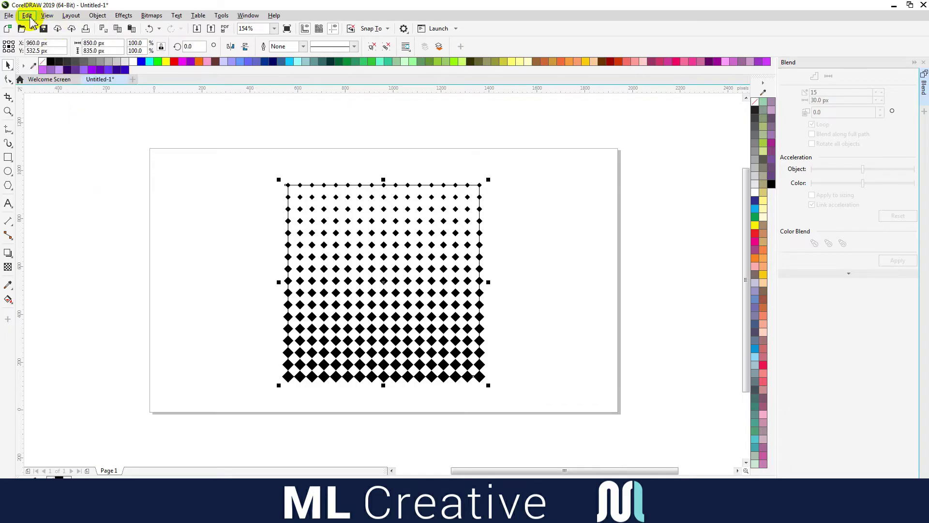
pyautogui.click(28, 16)
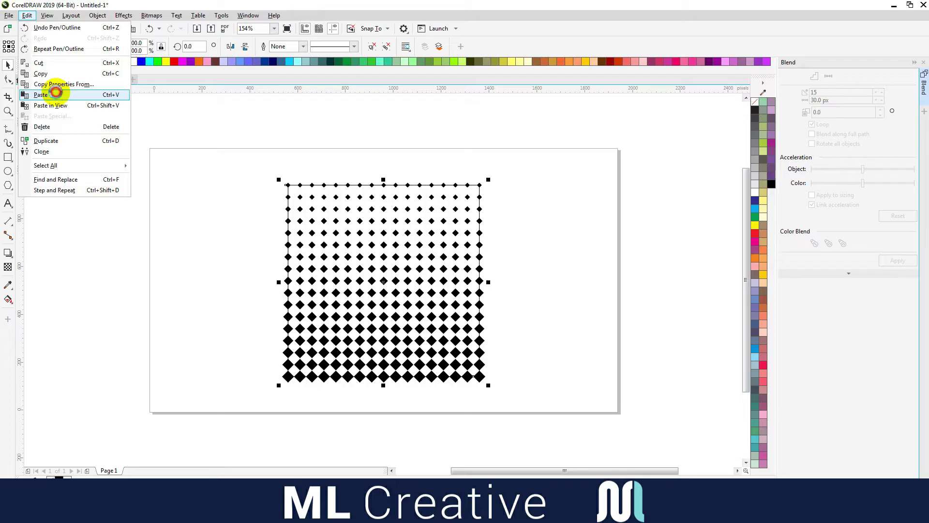
pyautogui.click(56, 92)
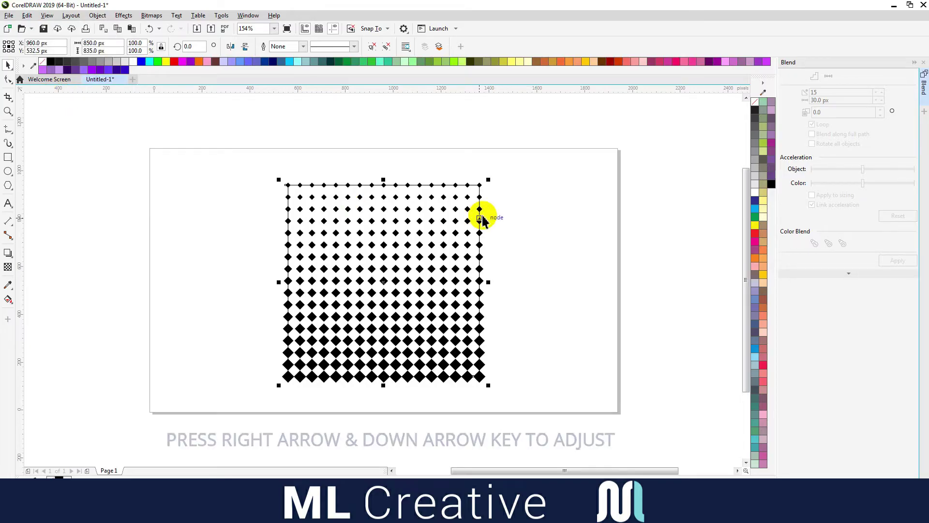
# Step: Offset the pasted diamond grid 25 px to the right and 25 px down so its diamonds sit between the originals
pyautogui.press('Right')
pyautogui.press('Right')
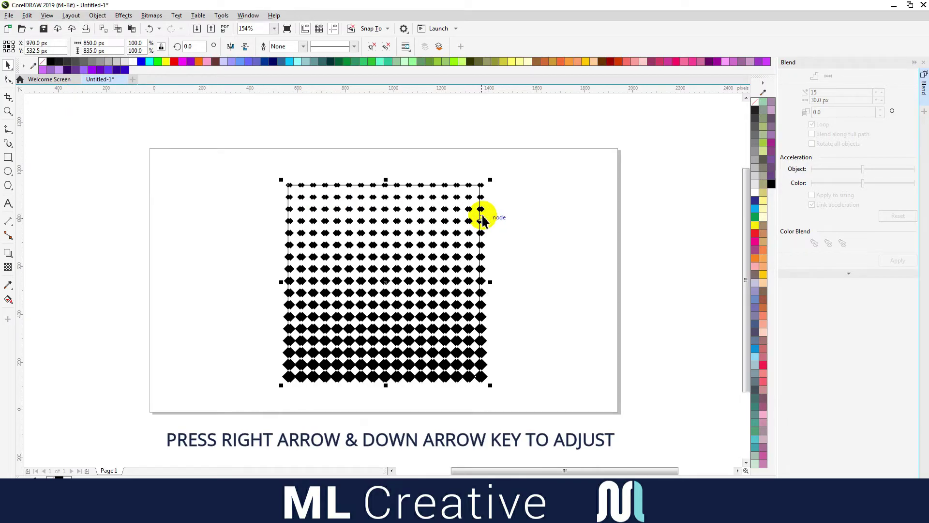
pyautogui.press('Right')
pyautogui.press('Right')
pyautogui.press('Right')
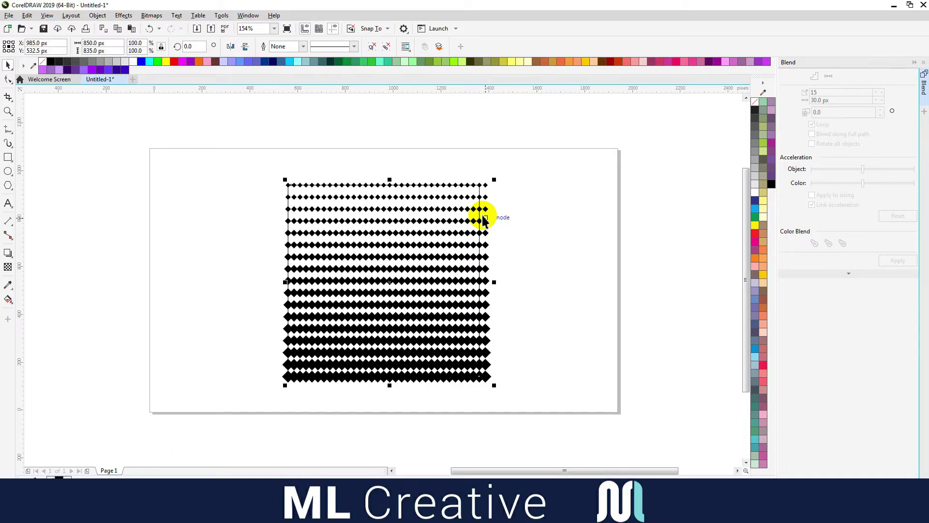
pyautogui.press('Down')
pyautogui.press('Down')
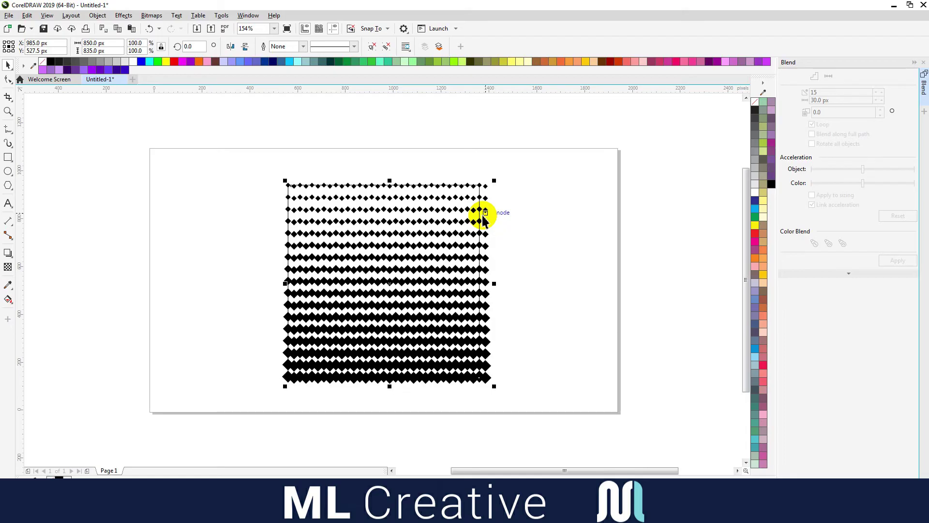
pyautogui.press('Down')
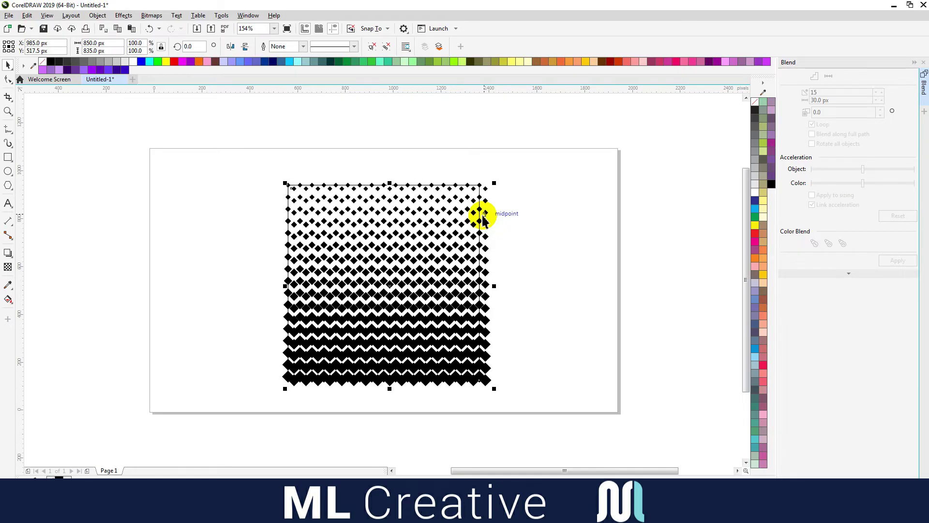
pyautogui.press('Down')
pyautogui.press('Down')
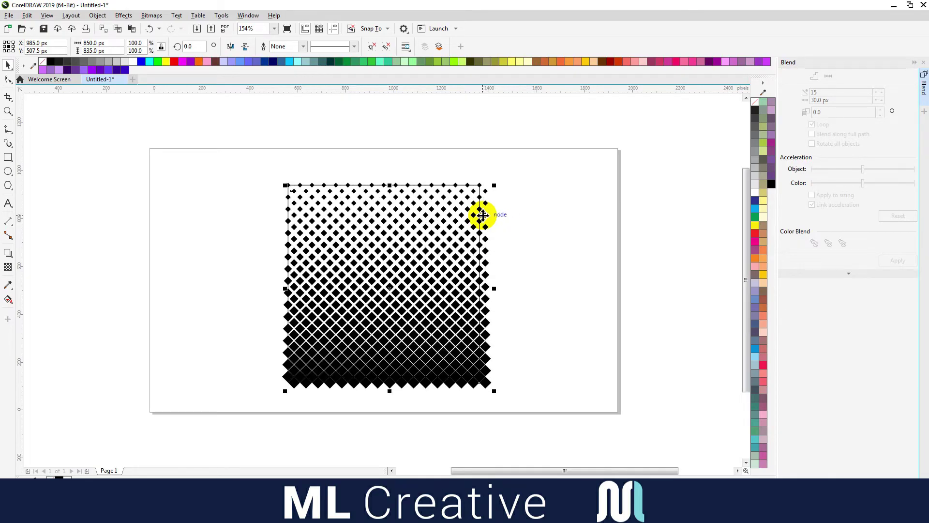
# Step: Group the two overlapping black diamond grids together, leaving out the locked square
pyautogui.click(530, 235)
pyautogui.moveTo(248, 166); pyautogui.dragTo(527, 379)
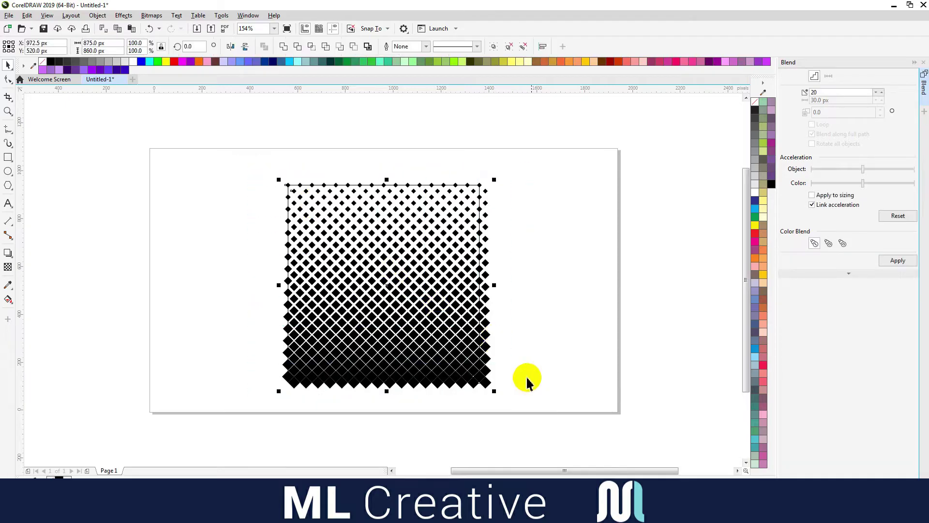
pyautogui.click(97, 15)
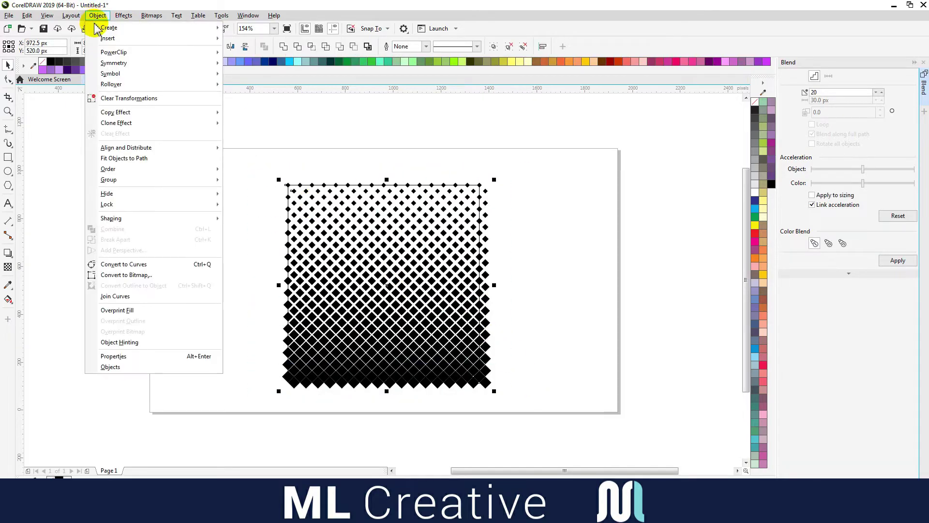
pyautogui.moveTo(216, 181)
pyautogui.click(250, 184)
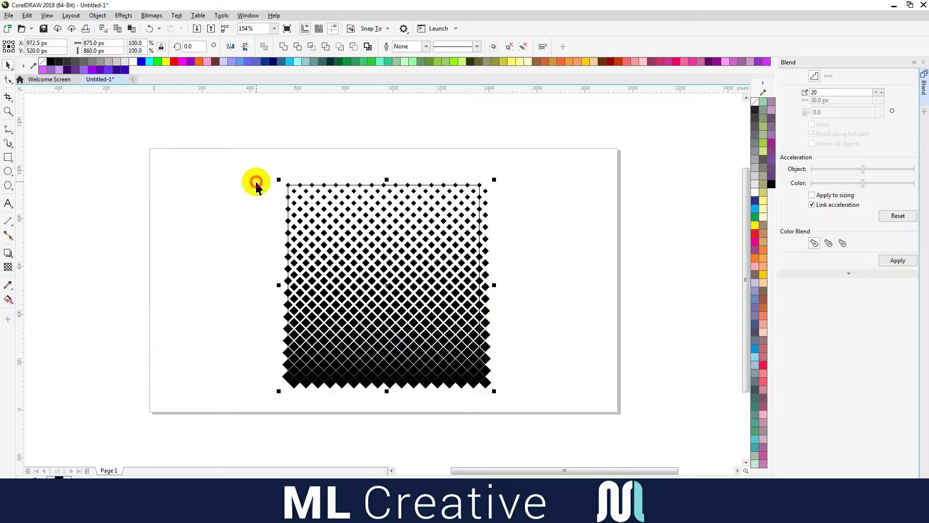
# Step: Unlock the 800 px square and bring it to the front of the page
pyautogui.click(307, 185)
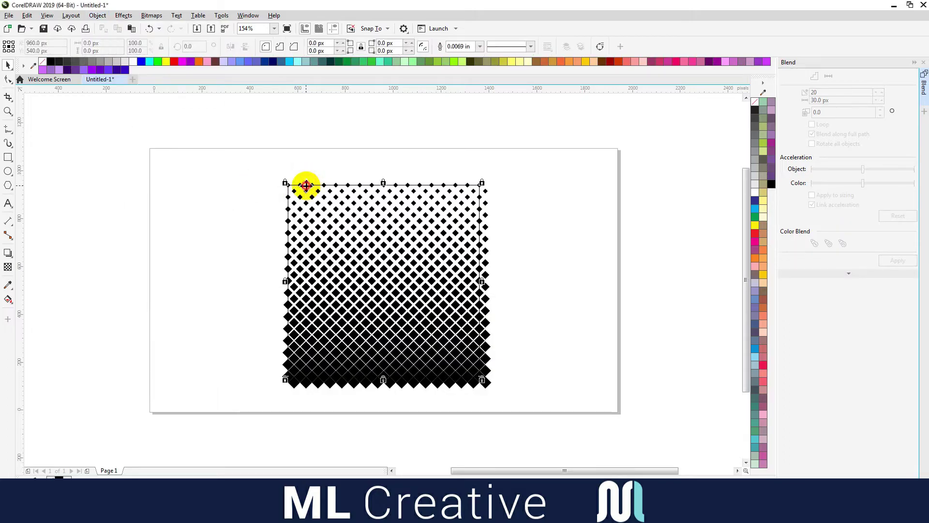
pyautogui.click(97, 16)
pyautogui.moveTo(155, 204)
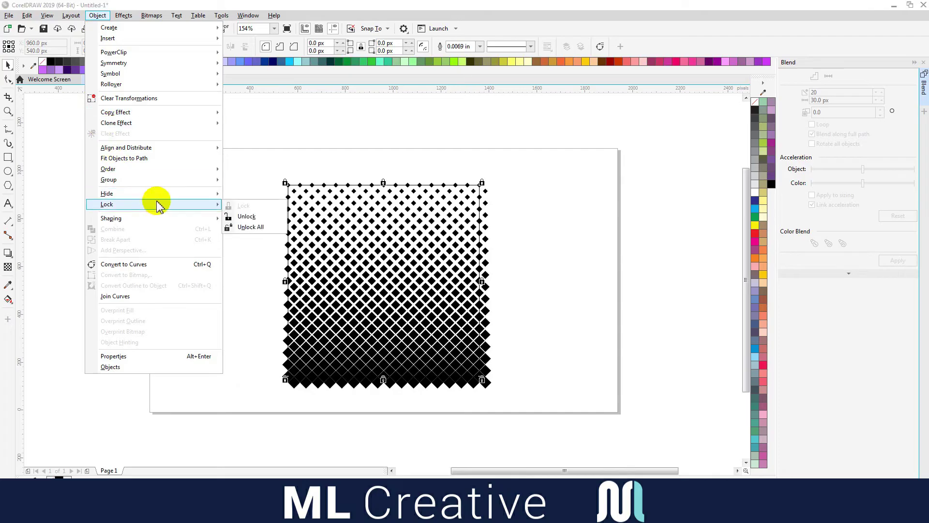
pyautogui.click(247, 217)
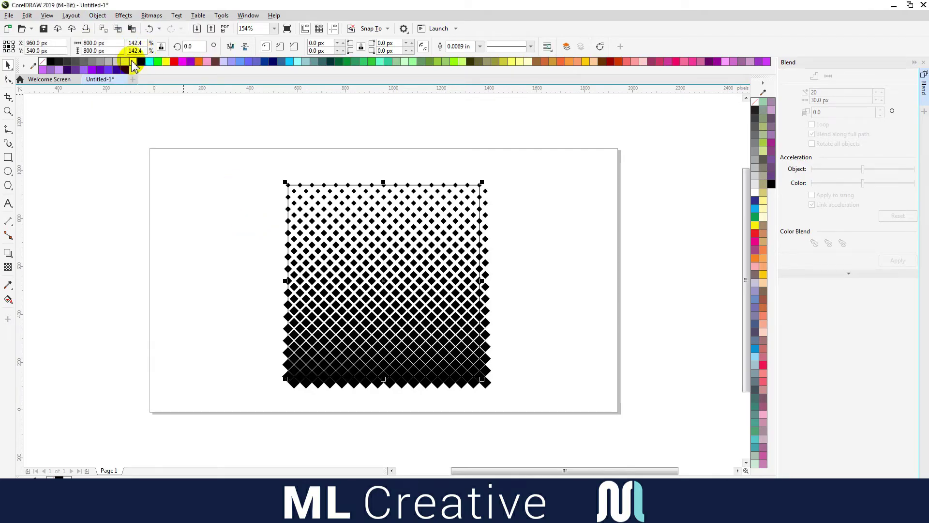
pyautogui.click(96, 16)
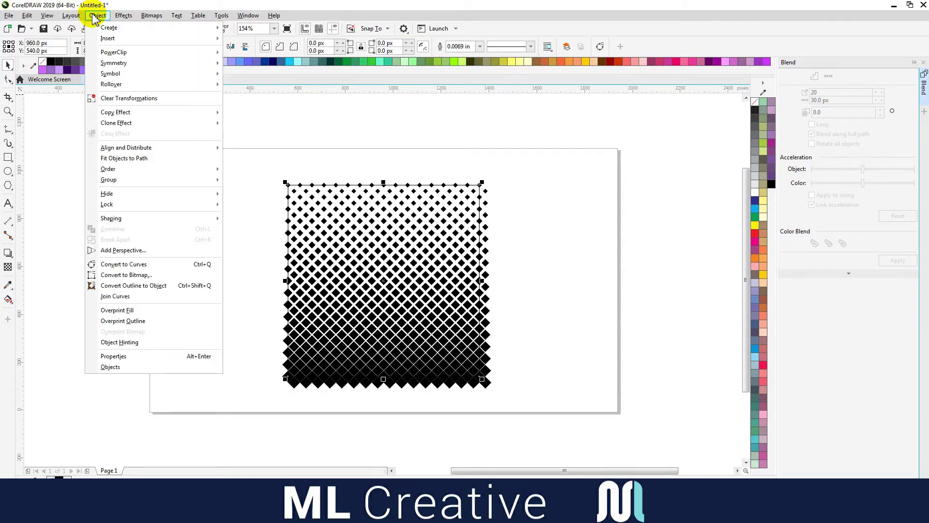
pyautogui.moveTo(172, 169)
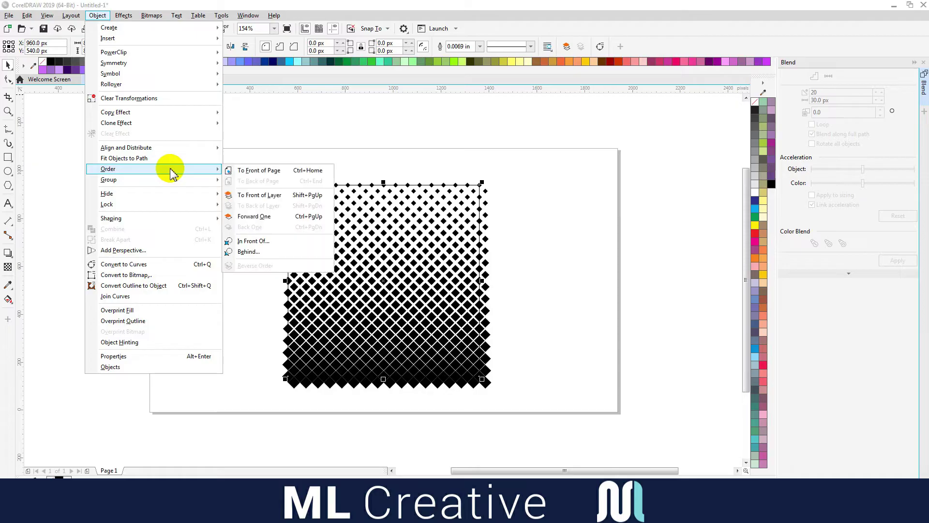
pyautogui.click(248, 171)
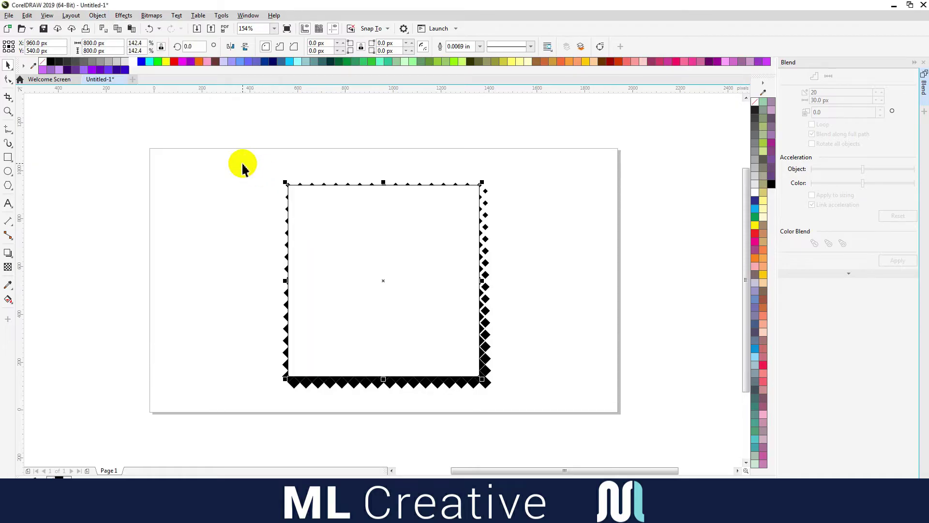
# Step: PowerClip the grouped diamond pattern inside the 800 px square and remove the square's outline
pyautogui.click(485, 192)
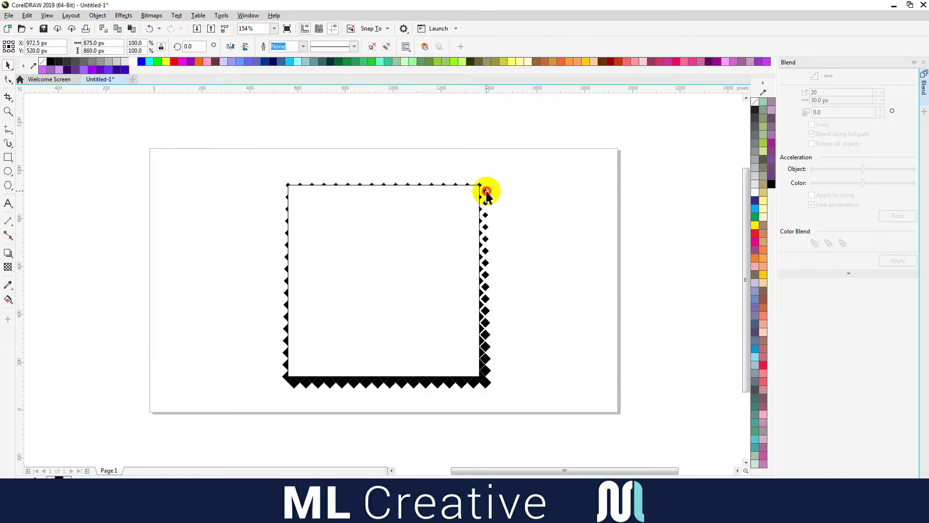
pyautogui.click(98, 16)
pyautogui.moveTo(119, 52)
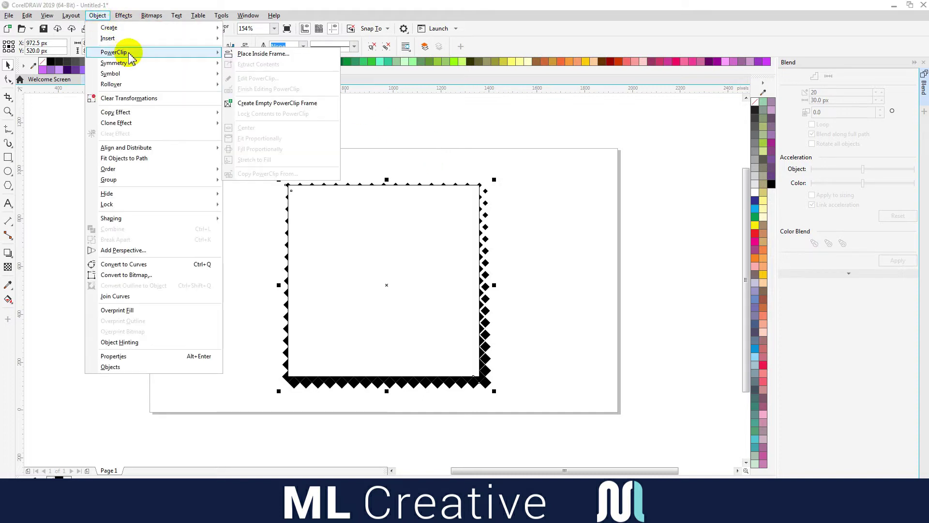
pyautogui.click(239, 54)
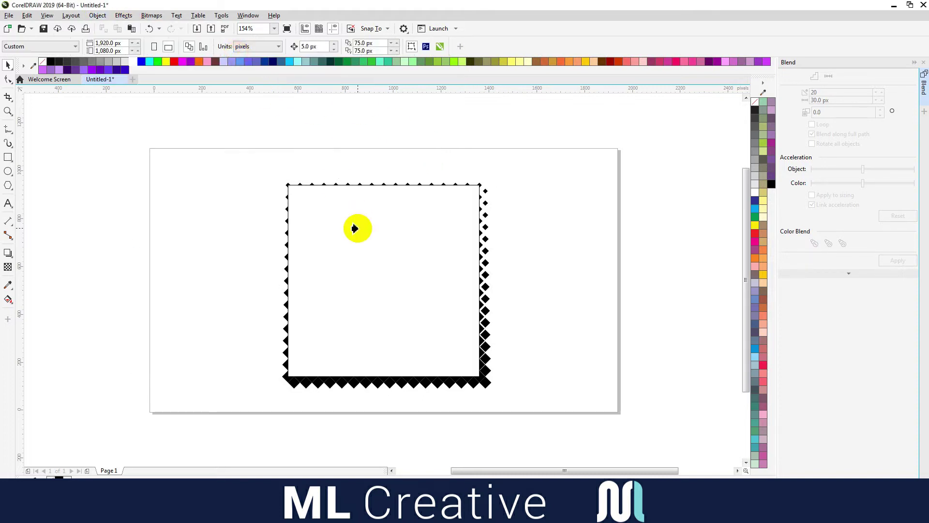
pyautogui.click(354, 229)
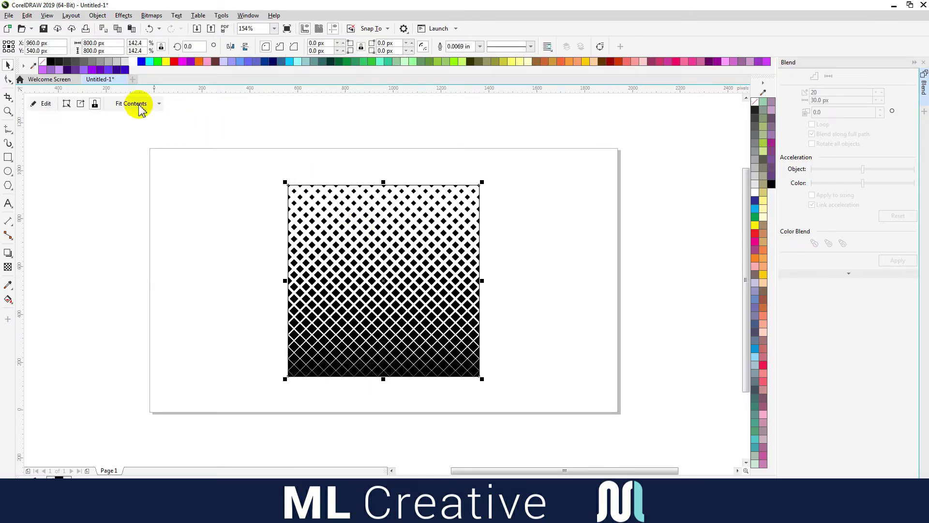
pyautogui.rightClick(43, 61)
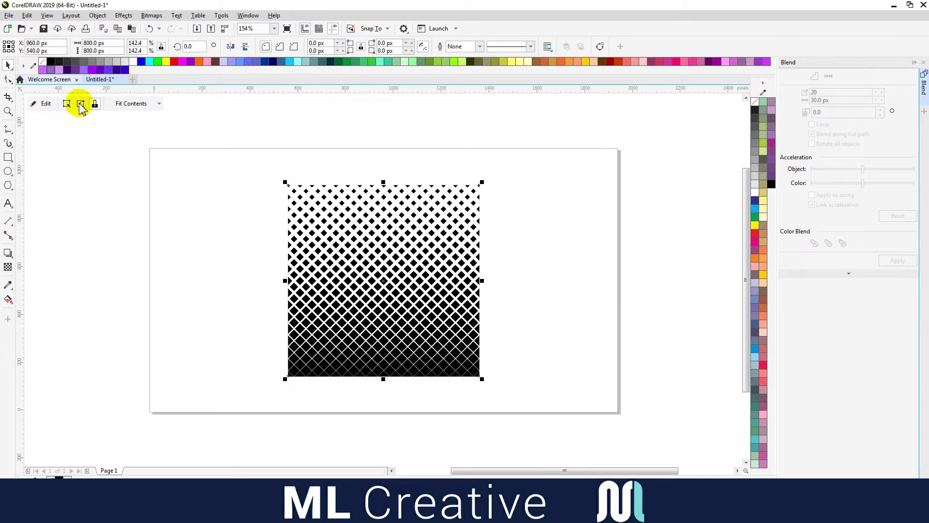
# Step: Insert one new 1,920 × 1,080 px page after page 1
pyautogui.press('z')
pyautogui.moveTo(277, 178); pyautogui.dragTo(485, 383)
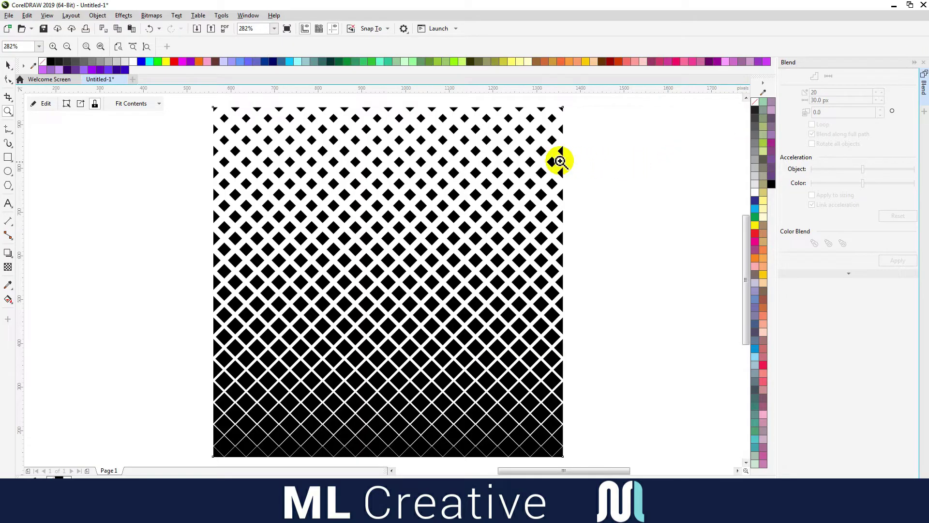
pyautogui.click(7, 68)
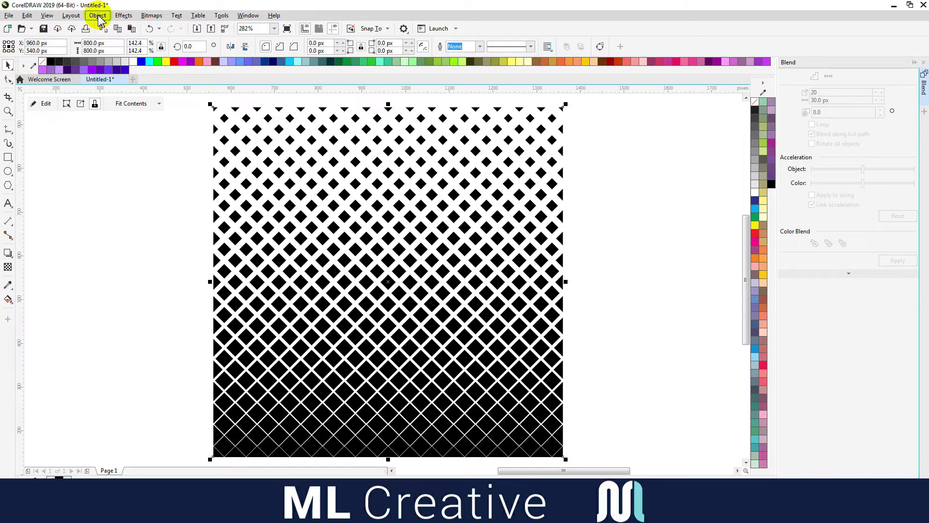
pyautogui.click(71, 16)
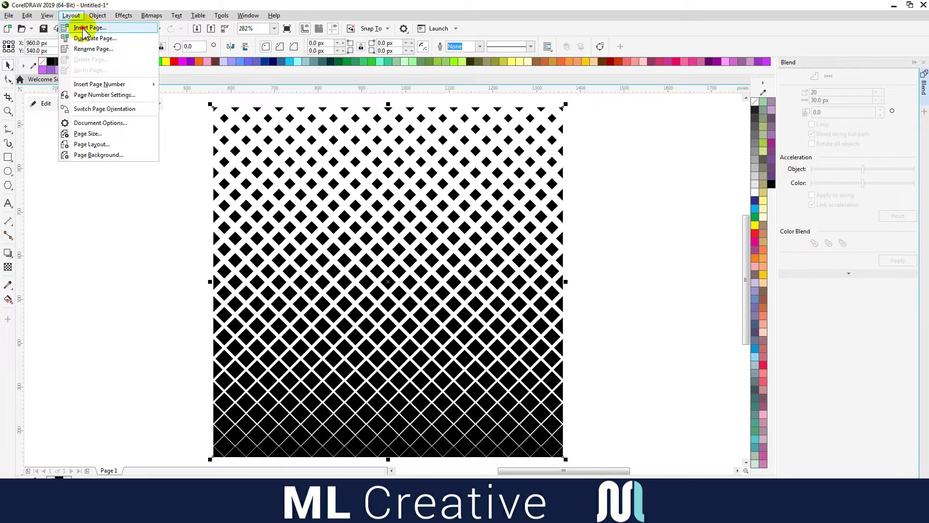
pyautogui.click(84, 29)
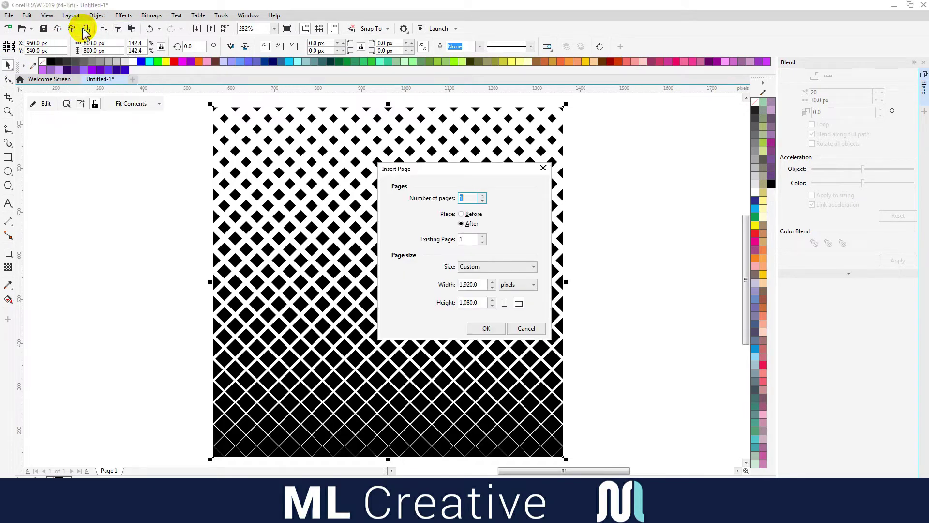
pyautogui.click(486, 328)
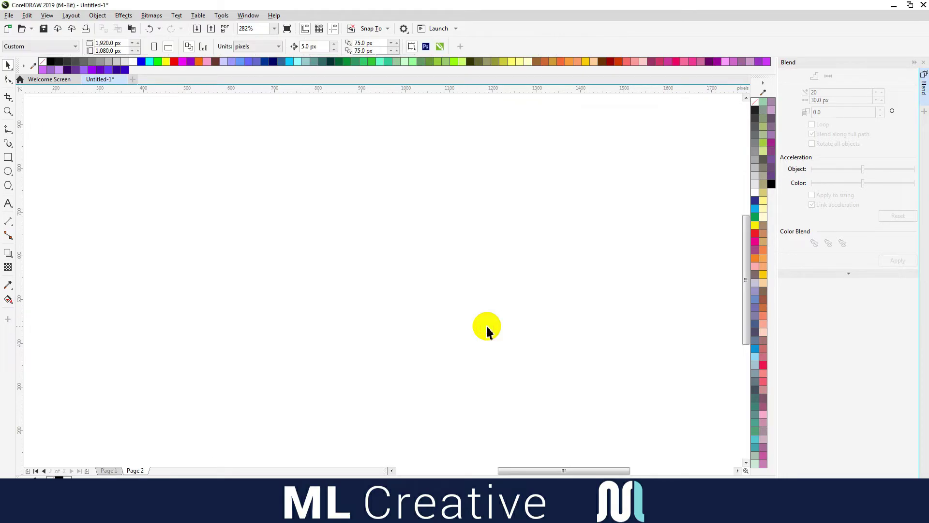
pyautogui.scroll(-2, 487, 331)
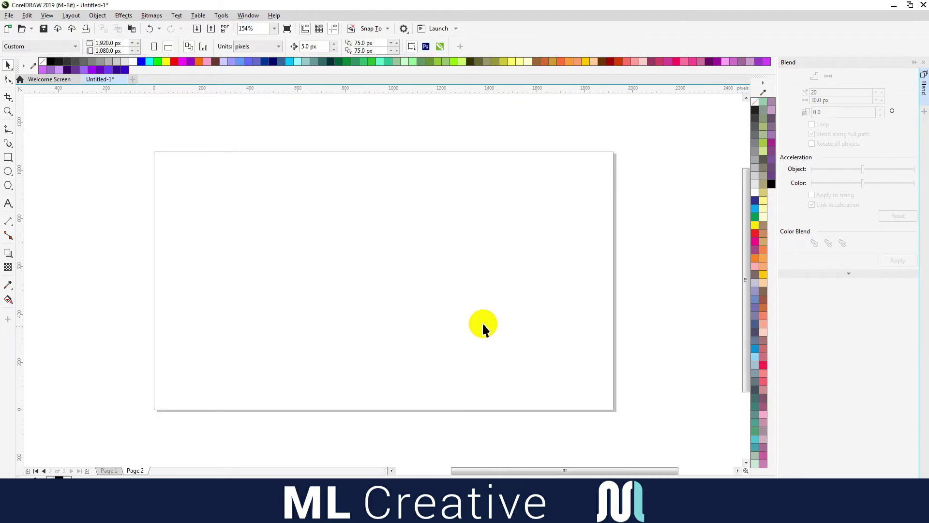
# Step: Draw a square near the middle of page 2 and set its size to 800 px
pyautogui.click(7, 157)
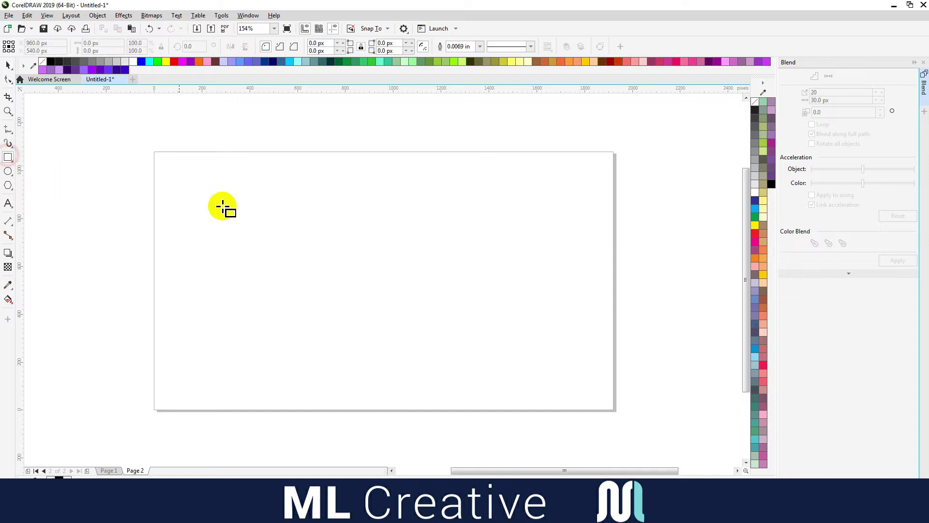
pyautogui.moveTo(318, 203); pyautogui.dragTo(455, 340)
pyautogui.click(113, 43)
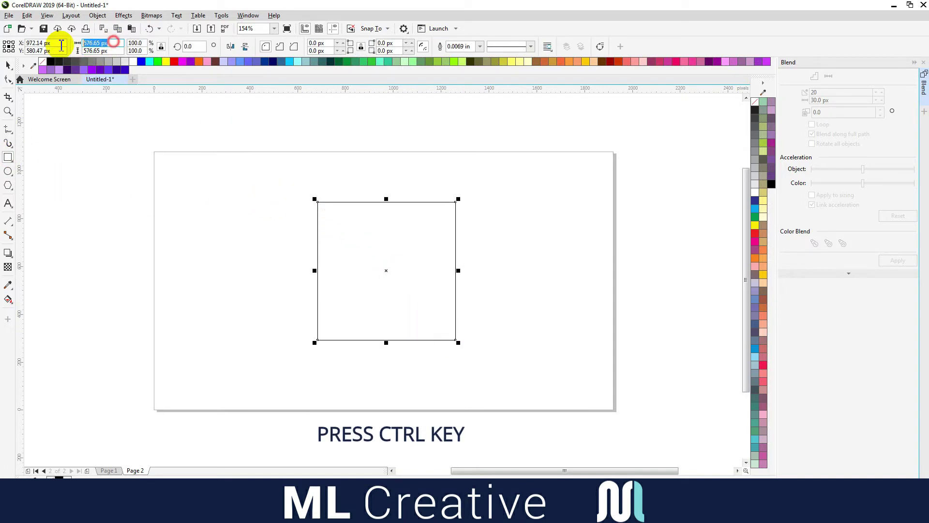
pyautogui.write('8')
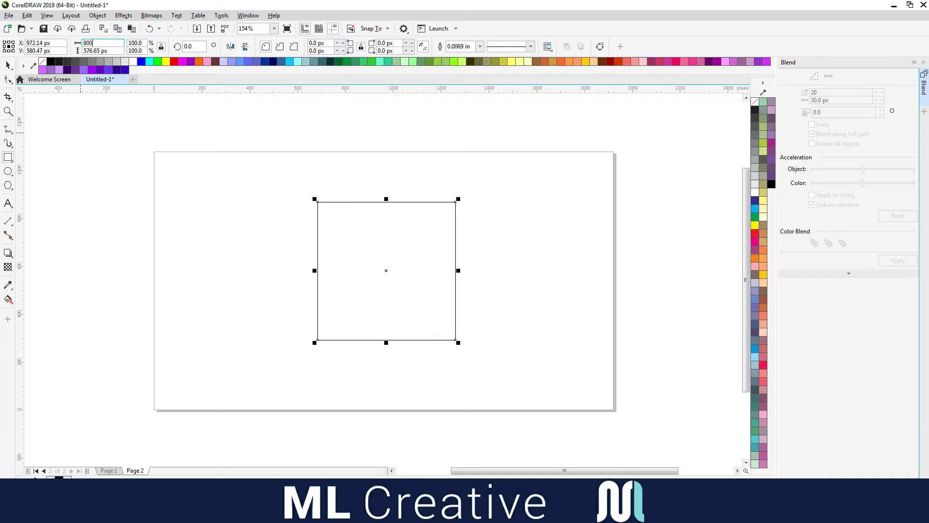
pyautogui.write('00')
pyautogui.press('Return')
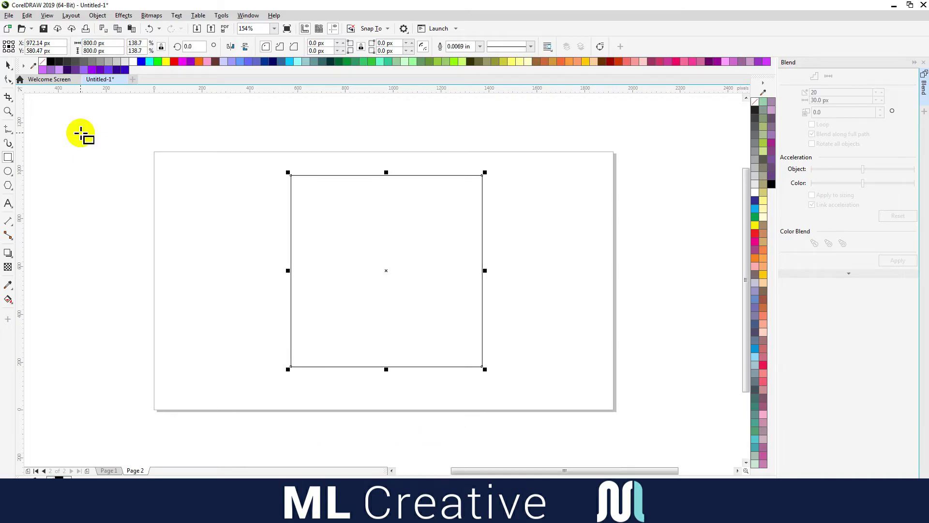
# Step: Center the 800 px square on the page and lock it
pyautogui.click(97, 15)
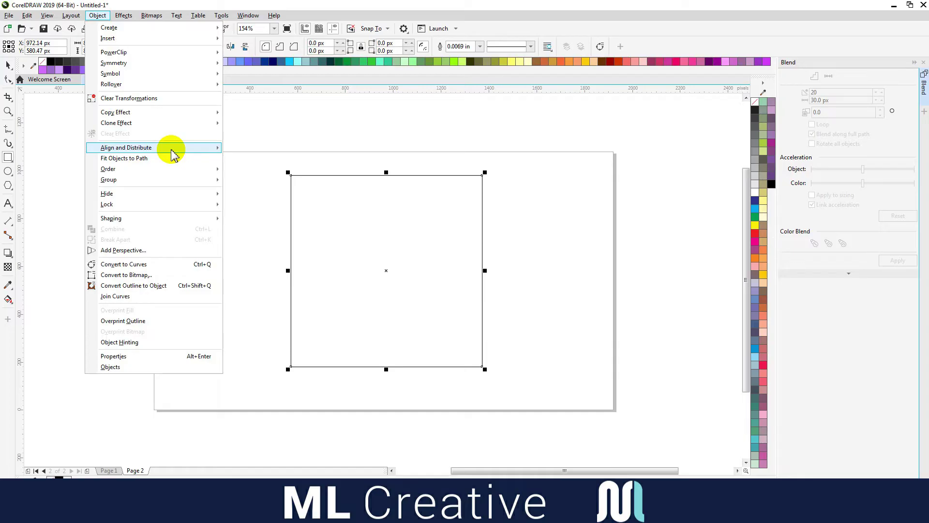
pyautogui.moveTo(220, 147)
pyautogui.click(290, 215)
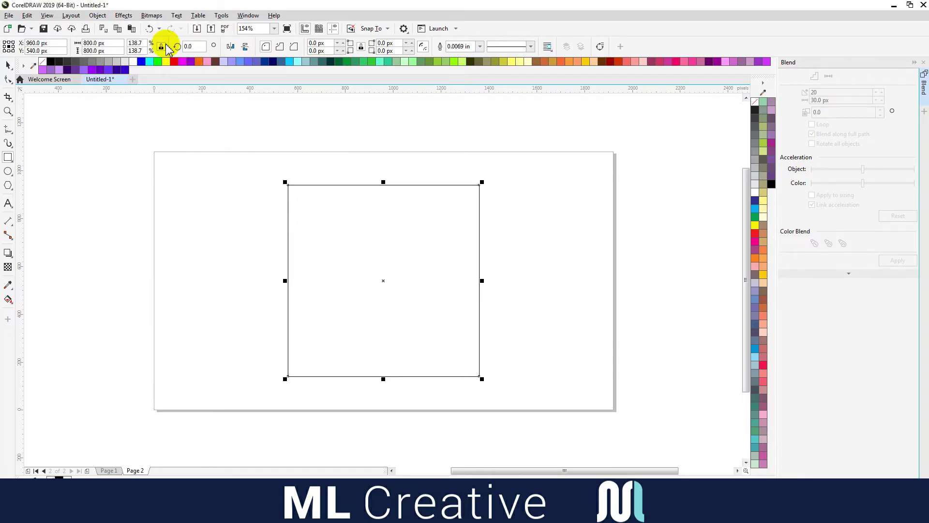
pyautogui.click(97, 16)
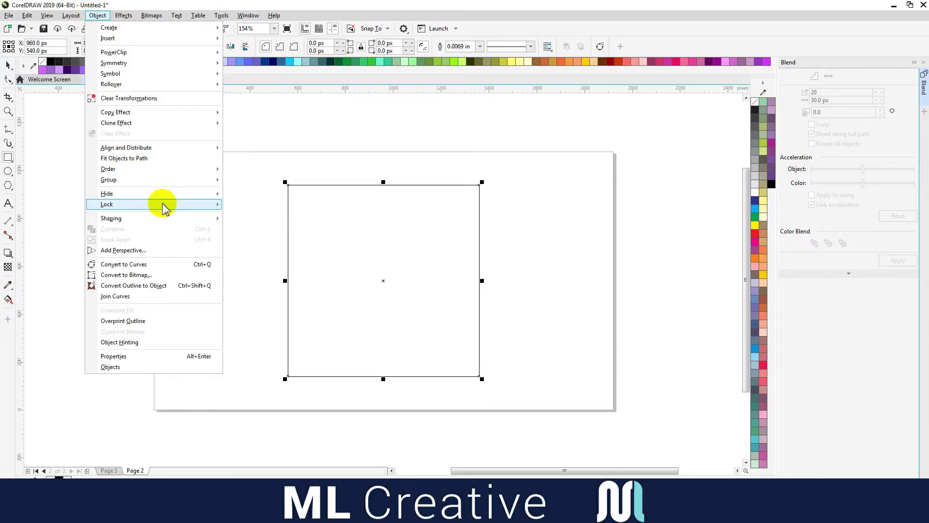
pyautogui.click(234, 208)
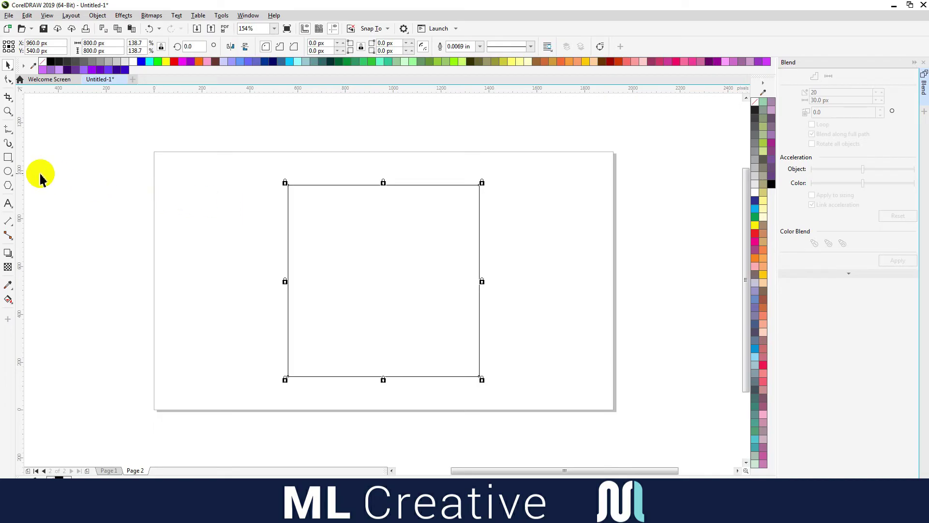
# Step: Draw a regular polygon inside the square and set it to 6 sides, making a hexagon about 190 px tall
pyautogui.click(8, 185)
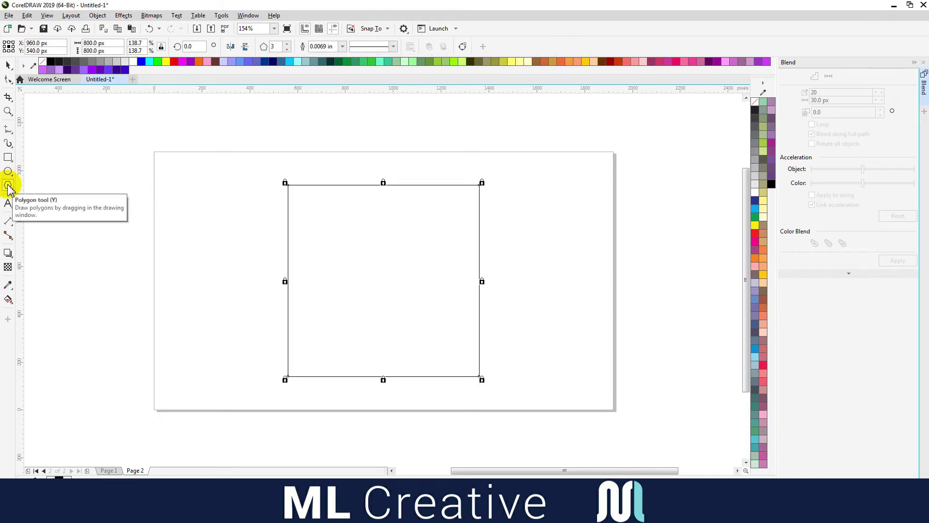
pyautogui.moveTo(333, 257); pyautogui.dragTo(376, 302)
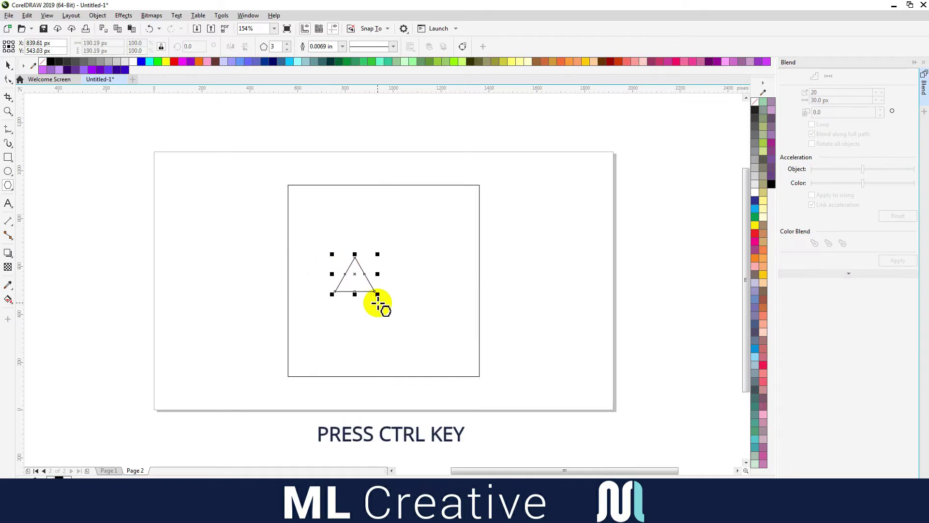
pyautogui.doubleClick(277, 46)
pyautogui.write('6')
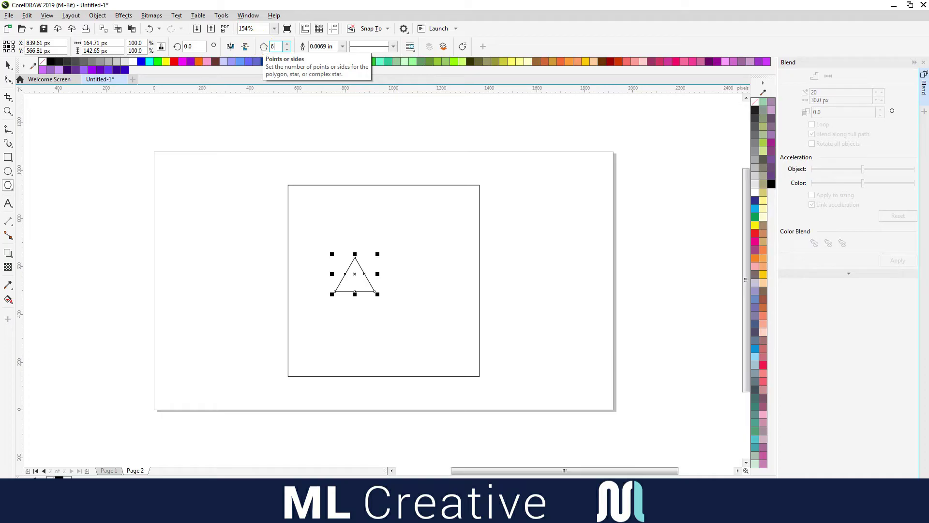
pyautogui.click(260, 45)
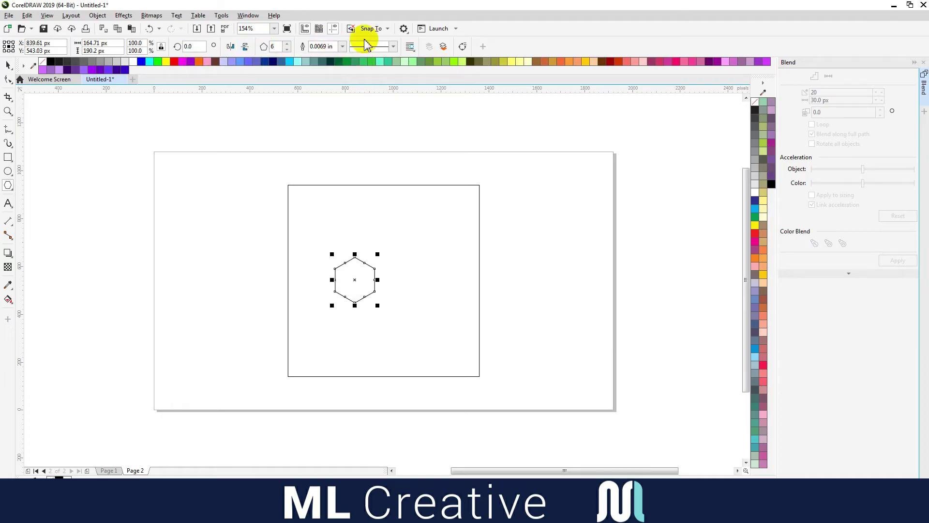
# Step: Convert the hexagon to curves and rotate it 30 degrees
pyautogui.click(462, 48)
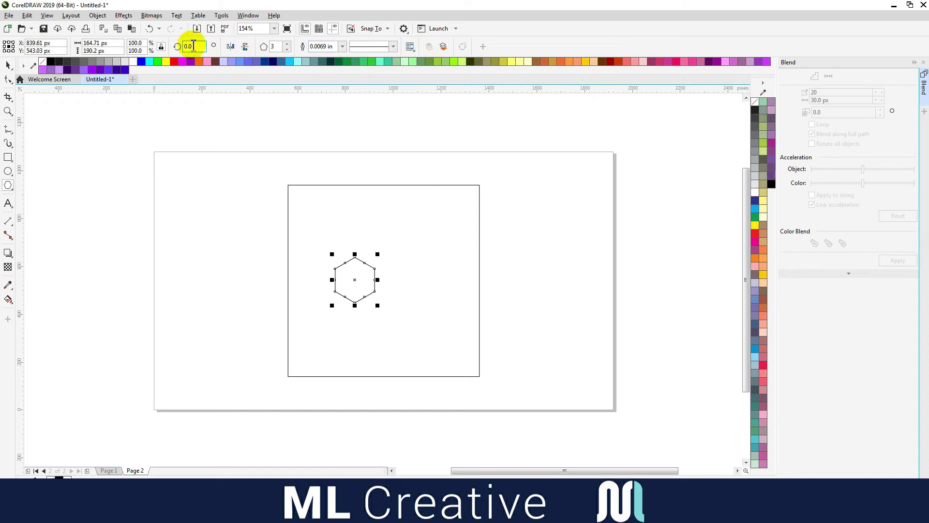
pyautogui.write('30')
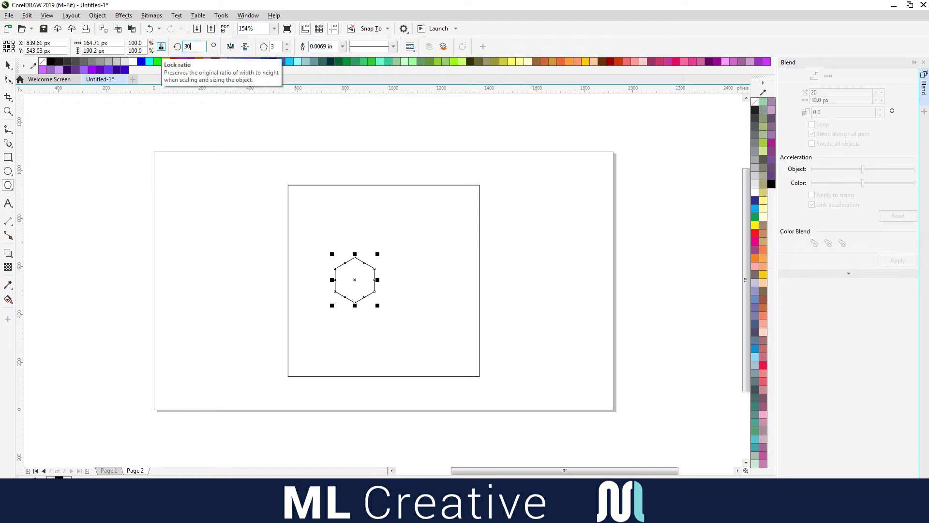
pyautogui.click(158, 51)
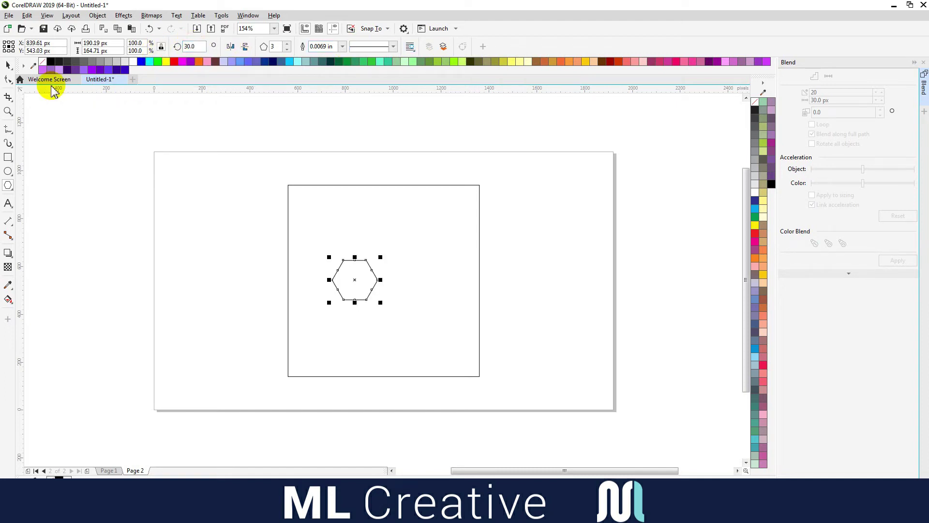
pyautogui.click(7, 64)
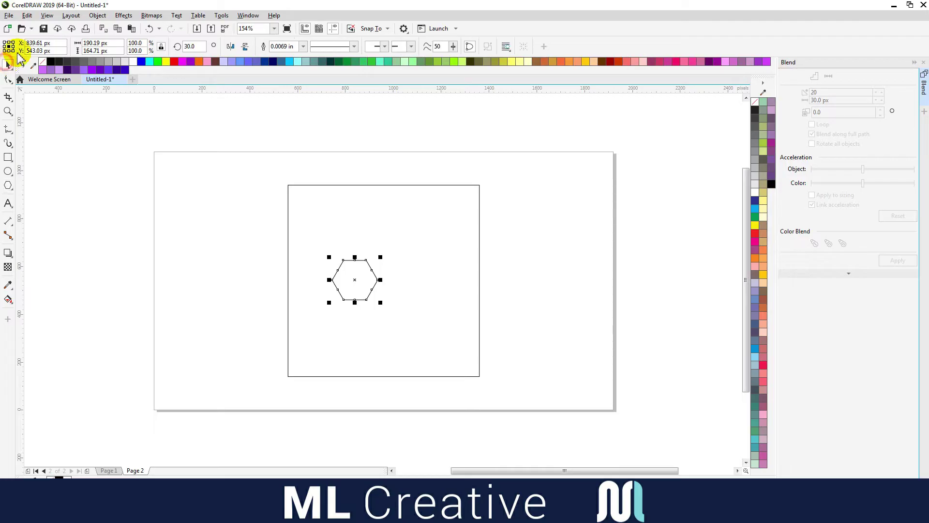
# Step: Copy and paste the hexagon, placing the copy about 275 px to the right of the original
pyautogui.click(27, 15)
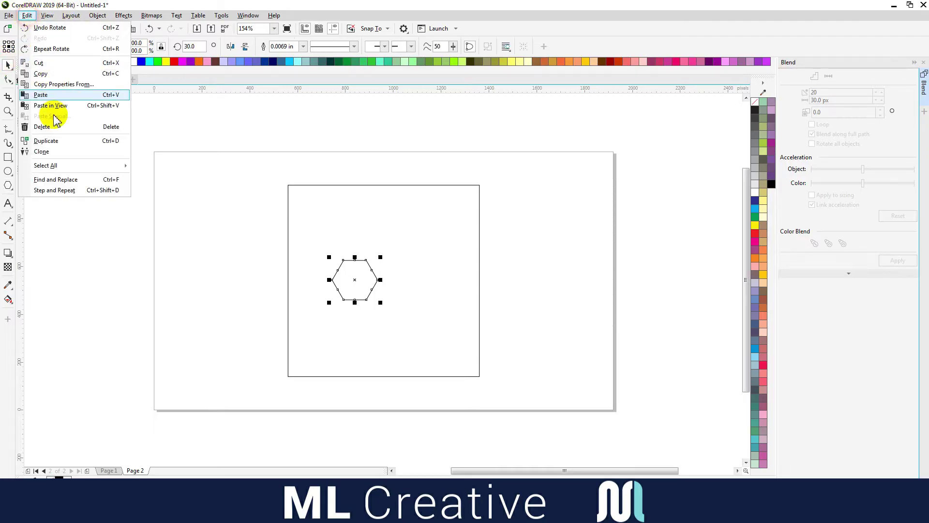
pyautogui.click(62, 75)
pyautogui.click(27, 15)
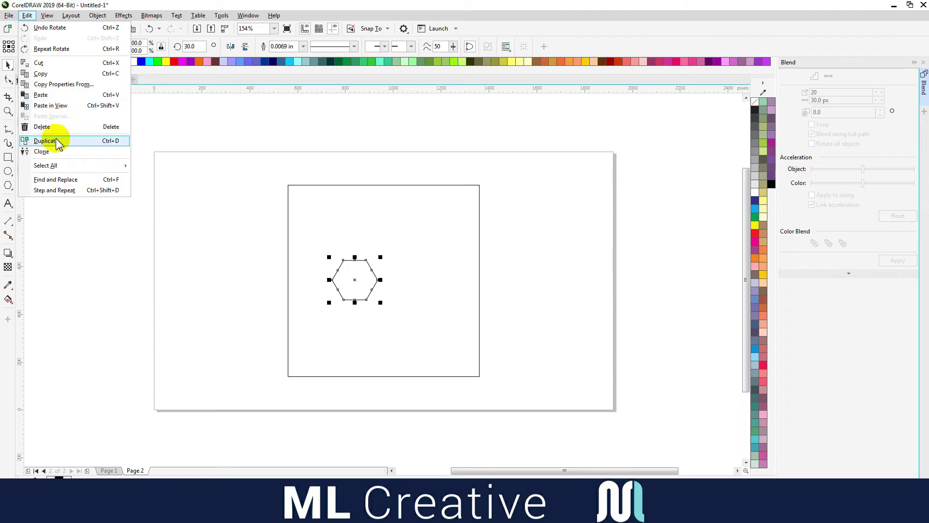
pyautogui.click(41, 95)
pyautogui.moveTo(353, 281); pyautogui.dragTo(421, 277)
# Step: Copy and paste both hexagons together, placing the new pair about 275 px below the originals
pyautogui.moveTo(501, 236); pyautogui.dragTo(259, 321)
pyautogui.click(28, 15)
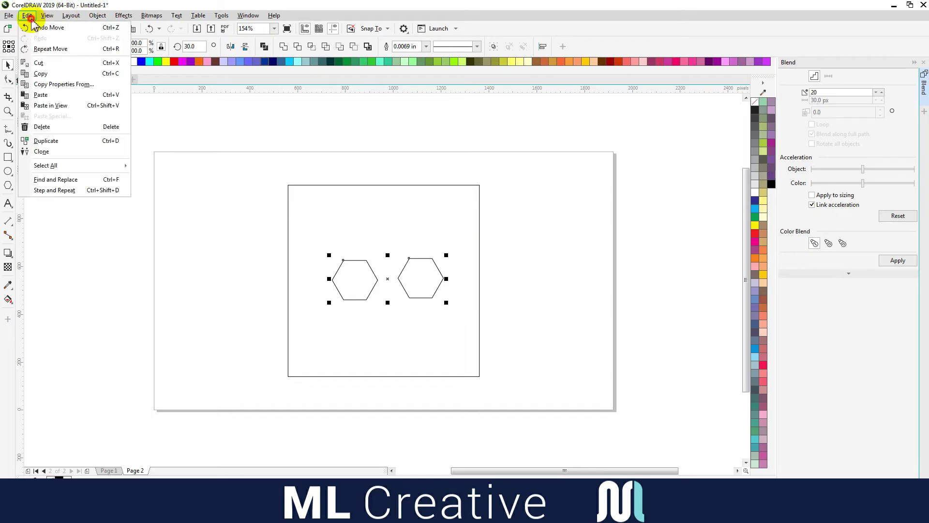
pyautogui.click(44, 73)
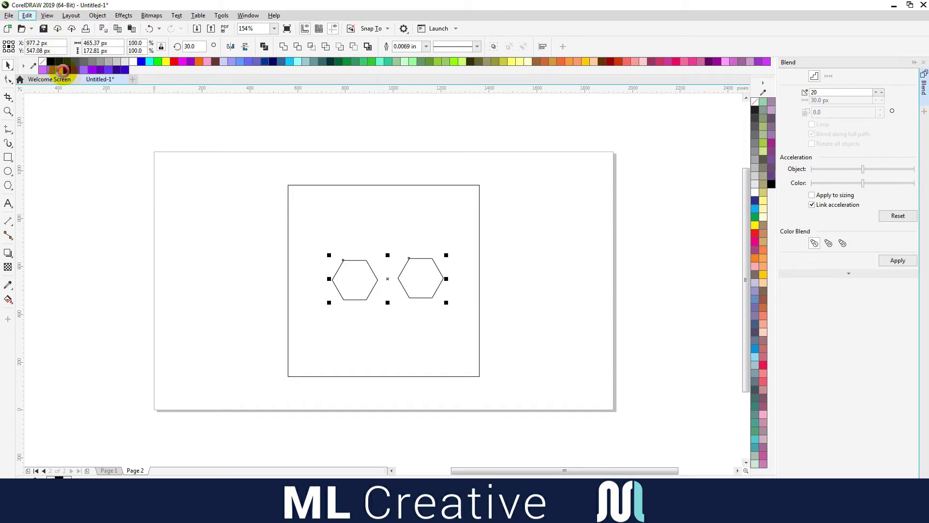
pyautogui.click(27, 16)
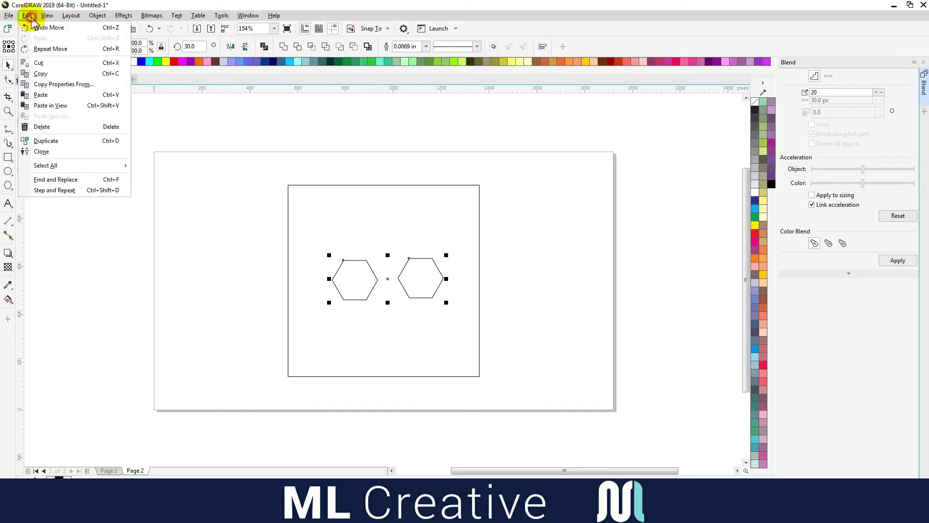
pyautogui.click(58, 105)
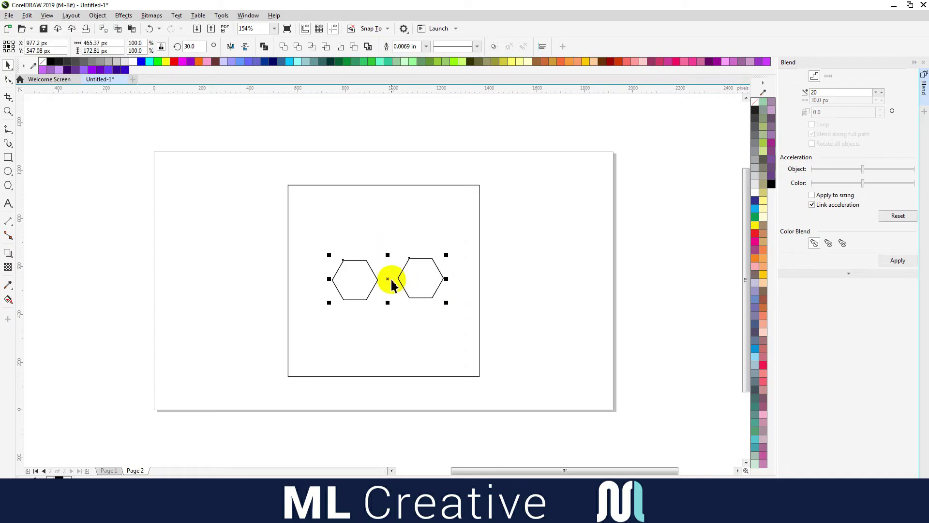
pyautogui.moveTo(385, 279); pyautogui.dragTo(383, 345)
pyautogui.click(489, 298)
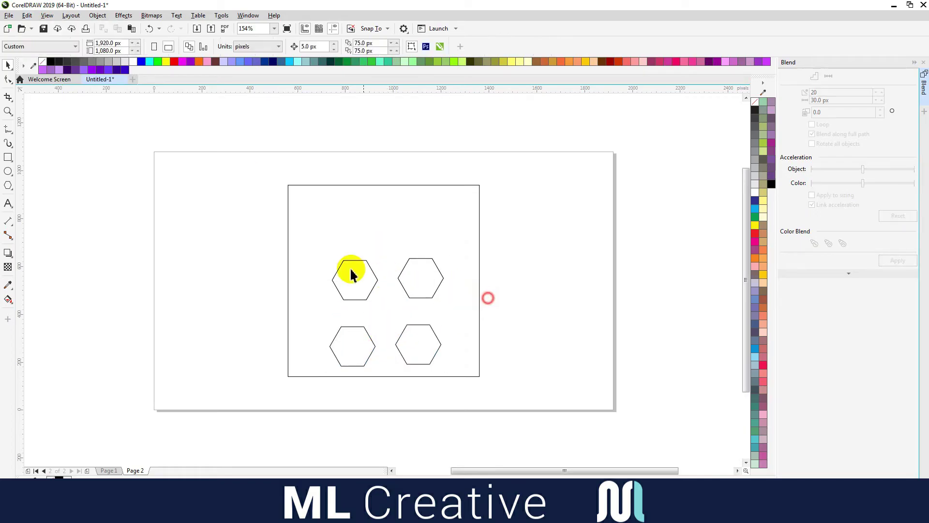
# Step: Center the two upper hexagons on the square's upper-left and upper-right corners
pyautogui.moveTo(351, 274); pyautogui.dragTo(334, 234)
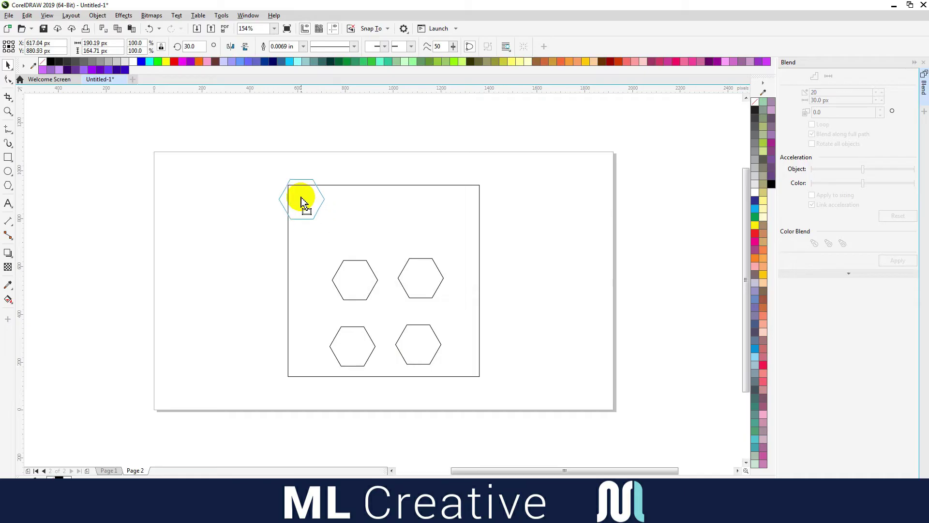
pyautogui.moveTo(293, 187); pyautogui.dragTo(288, 184)
pyautogui.click(419, 274)
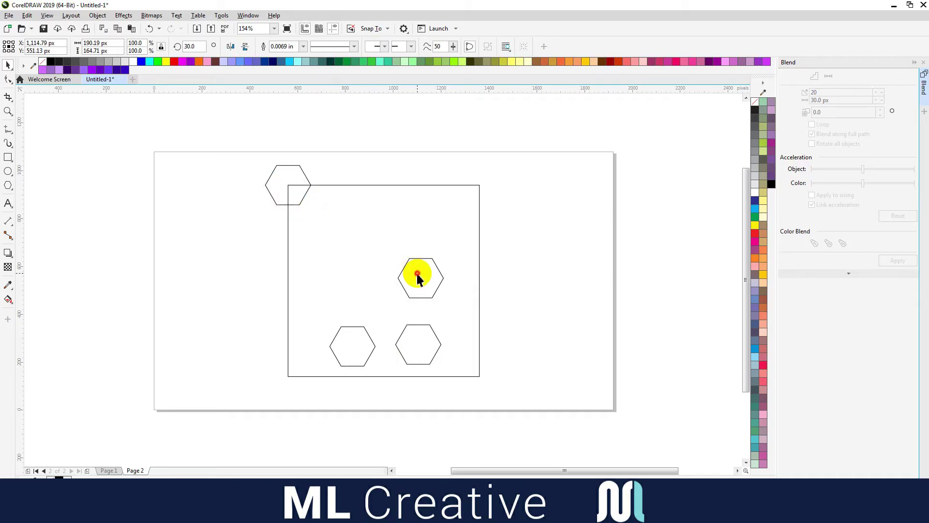
pyautogui.moveTo(421, 281); pyautogui.dragTo(479, 186)
# Step: Center the two lower hexagons on the square's lower-left and lower-right corners
pyautogui.click(351, 348)
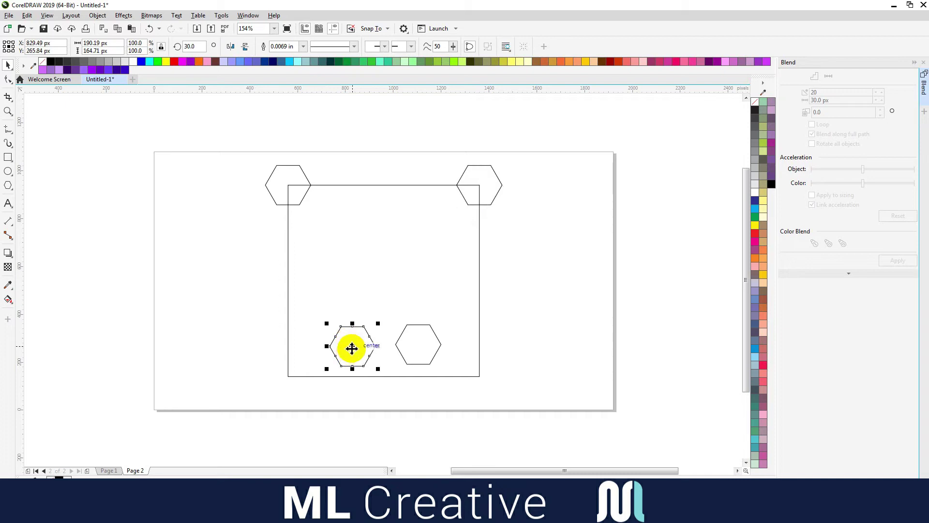
pyautogui.moveTo(289, 376); pyautogui.dragTo(290, 376)
pyautogui.click(417, 344)
pyautogui.moveTo(417, 345); pyautogui.dragTo(480, 376)
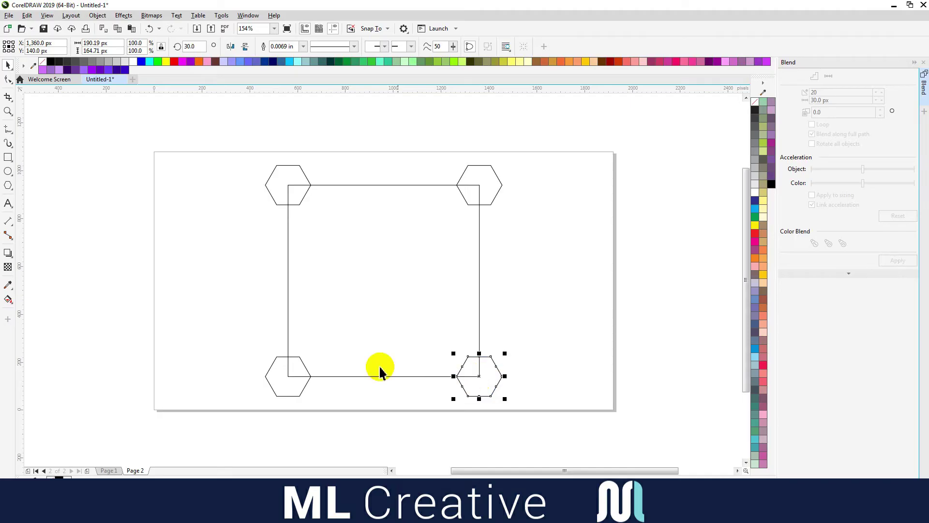
# Step: Resize the hexagons on the square's lower-left and lower-right corners to 50 px wide each, keeping their proportions
pyautogui.click(303, 363)
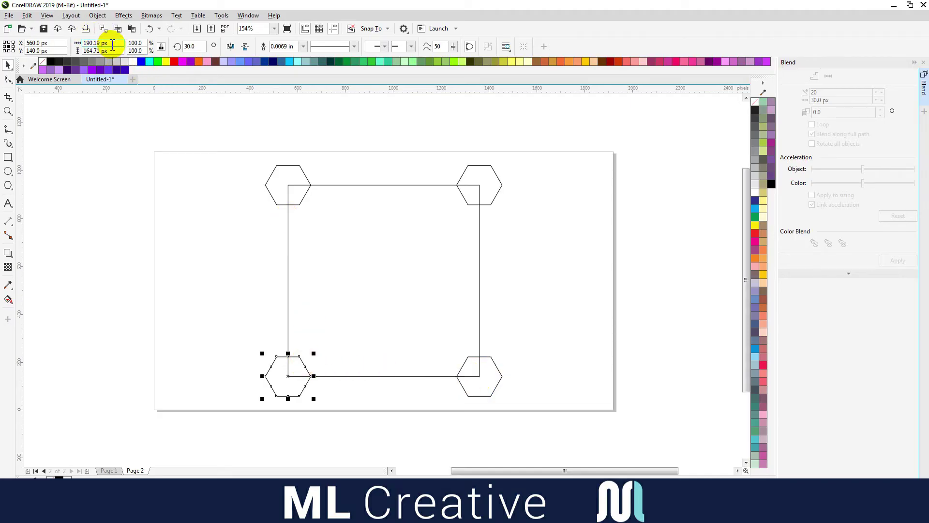
pyautogui.moveTo(112, 45); pyautogui.dragTo(78, 45)
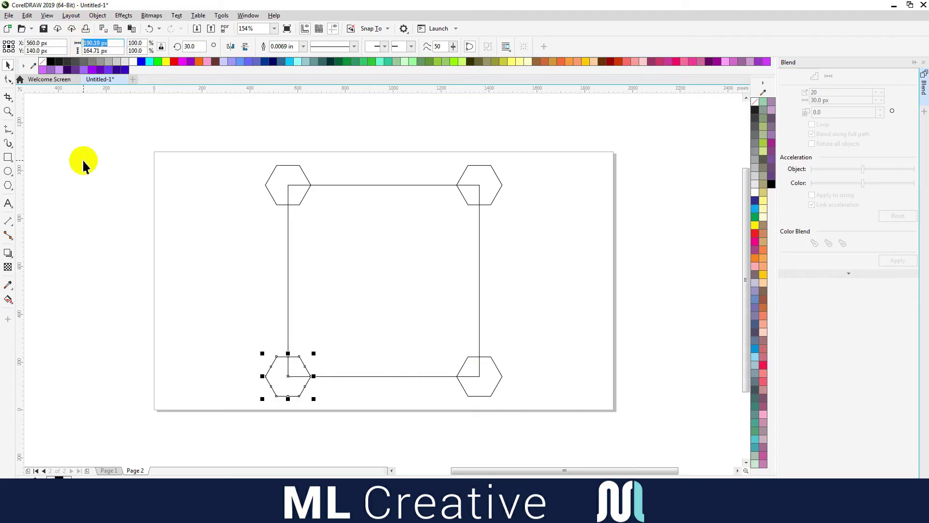
pyautogui.write('5')
pyautogui.press('Return')
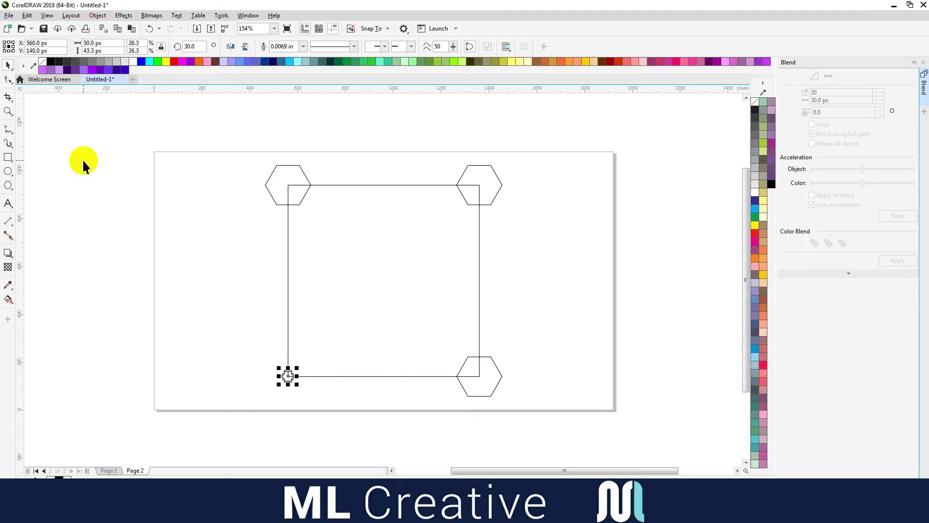
pyautogui.click(498, 371)
pyautogui.click(111, 43)
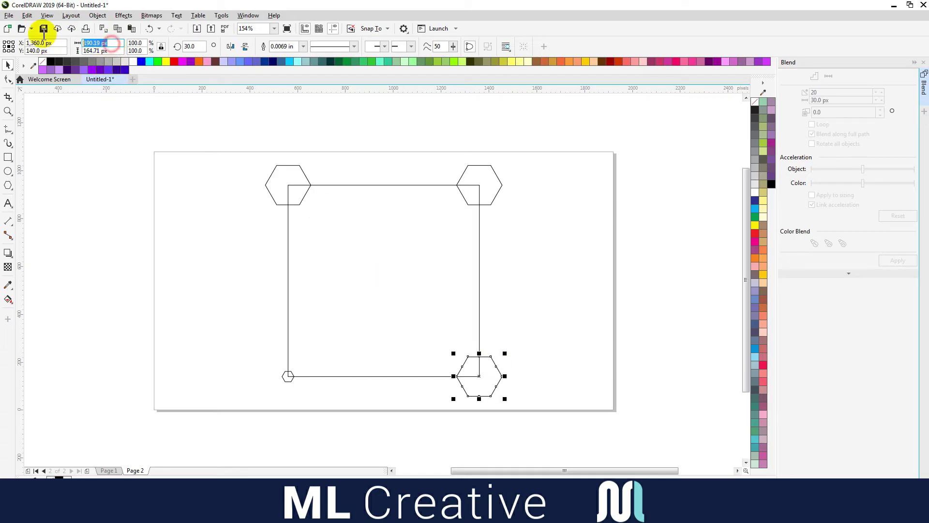
pyautogui.write('50')
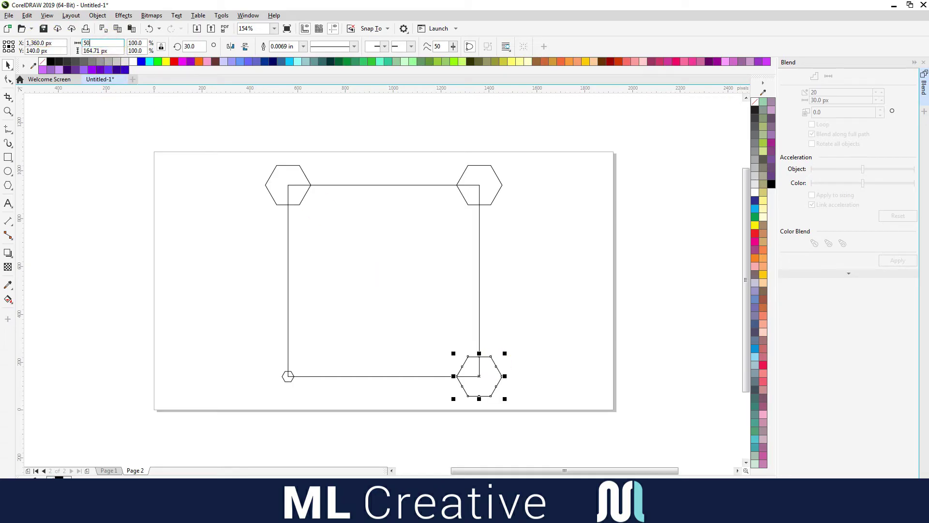
pyautogui.press('Return')
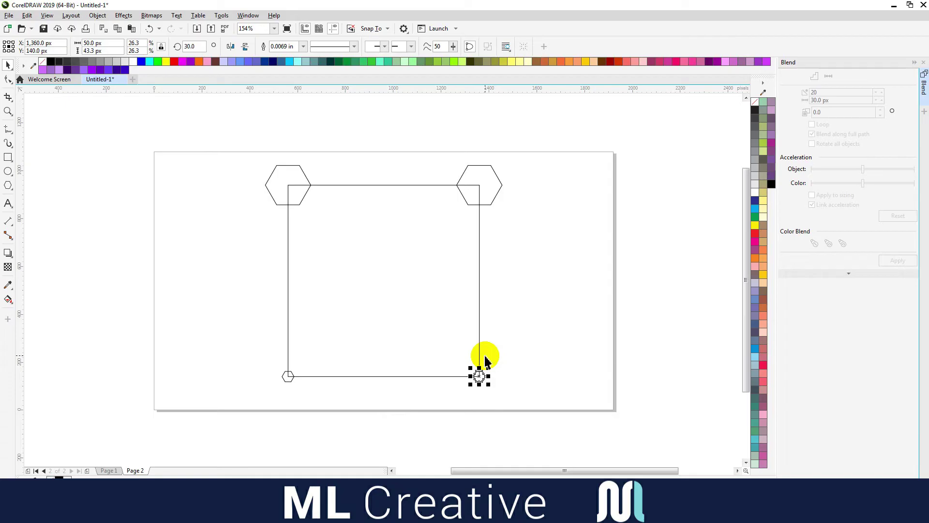
# Step: Resize the hexagons on the square's upper-left and upper-right corners to 10 px wide each, keeping their proportions
pyautogui.moveTo(228, 137); pyautogui.dragTo(320, 217)
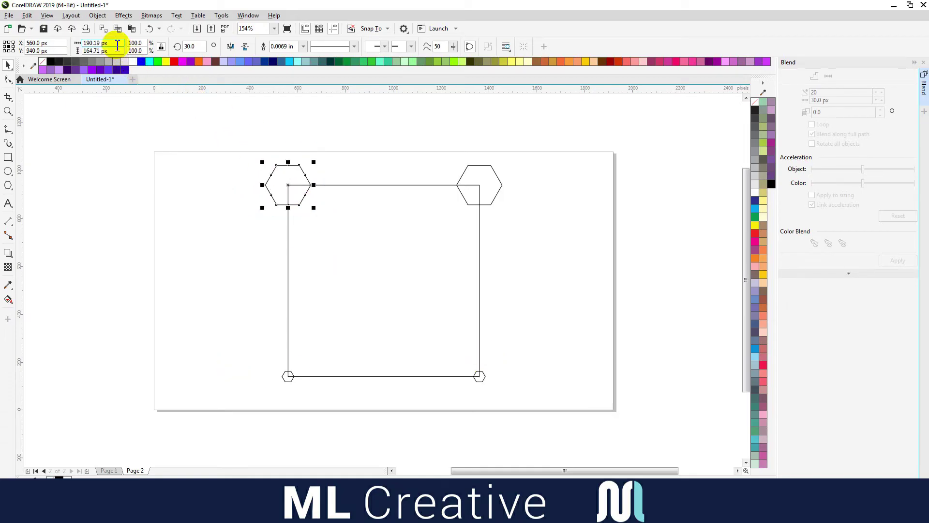
pyautogui.click(115, 44)
pyautogui.write('10')
pyautogui.press('Return')
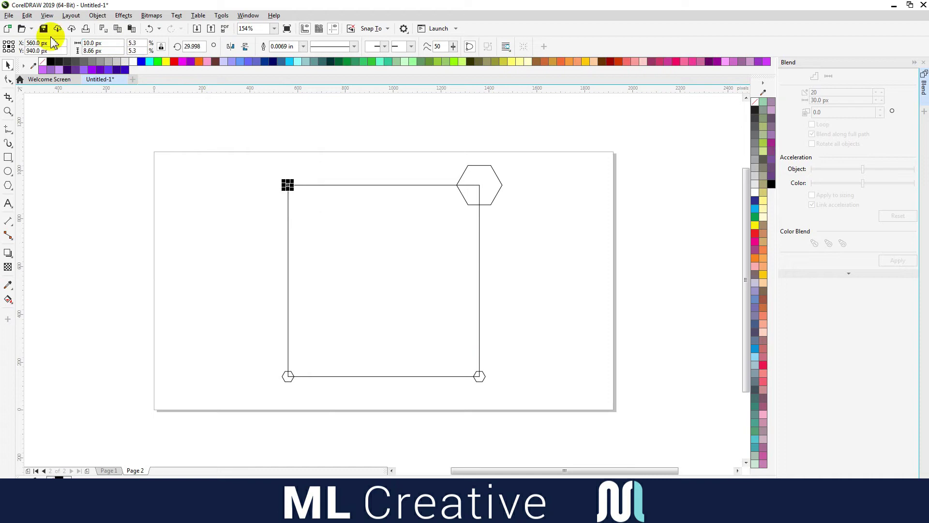
pyautogui.moveTo(536, 150); pyautogui.dragTo(424, 222)
pyautogui.click(108, 43)
pyautogui.write('10')
pyautogui.press('Return')
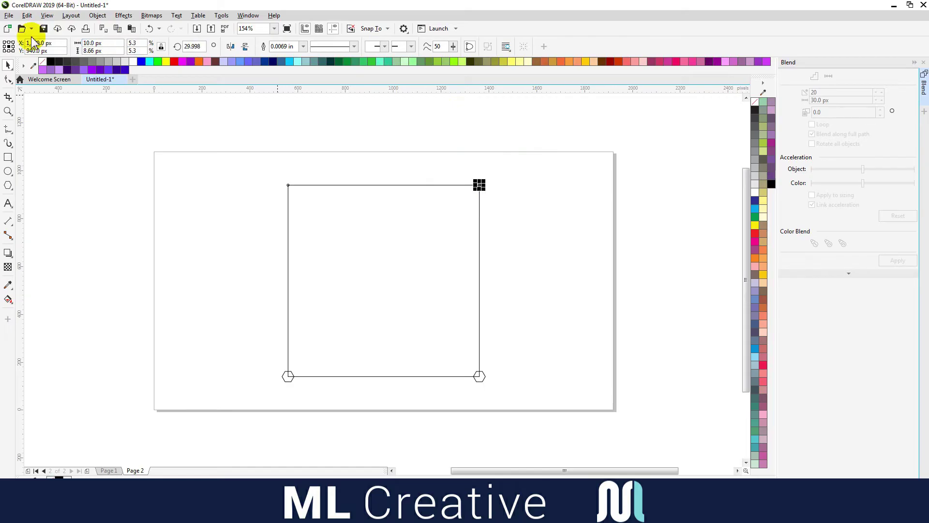
# Step: Blend the two lower corner hexagons with 9 steps to form a row along the square's lower edge
pyautogui.click(260, 394)
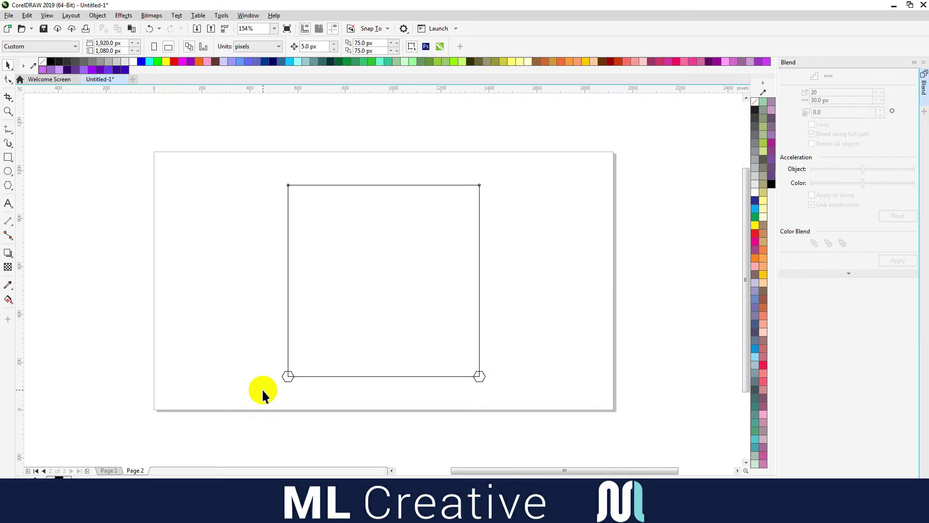
pyautogui.click(288, 376)
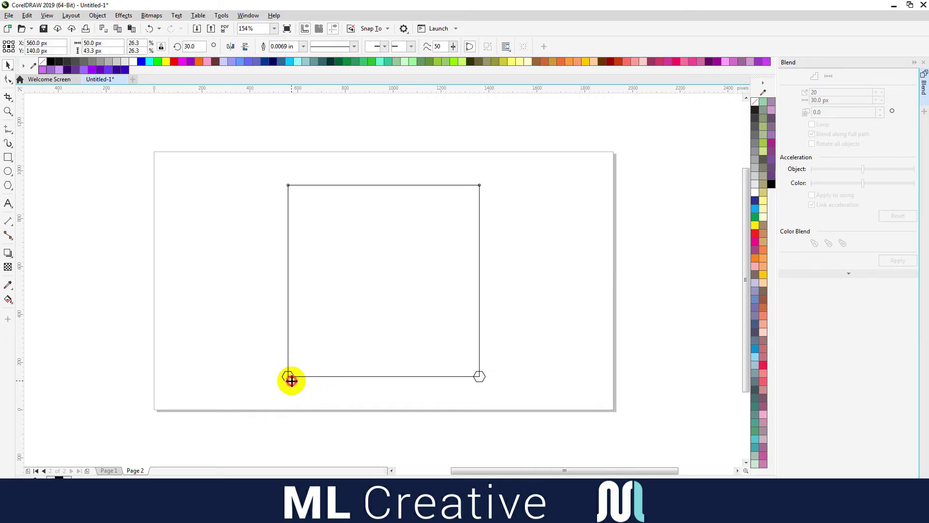
pyautogui.keyDown('shift'); pyautogui.click(484, 381); pyautogui.keyUp('shift')
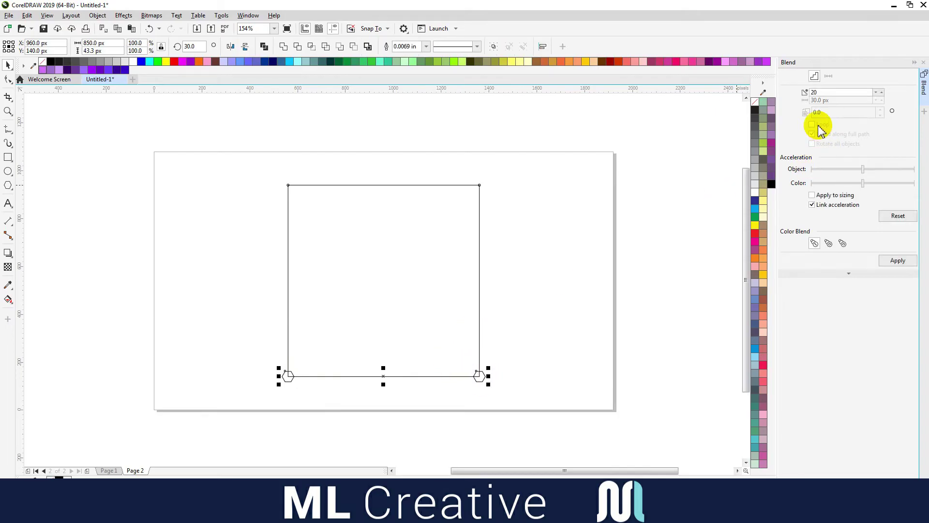
pyautogui.doubleClick(820, 93)
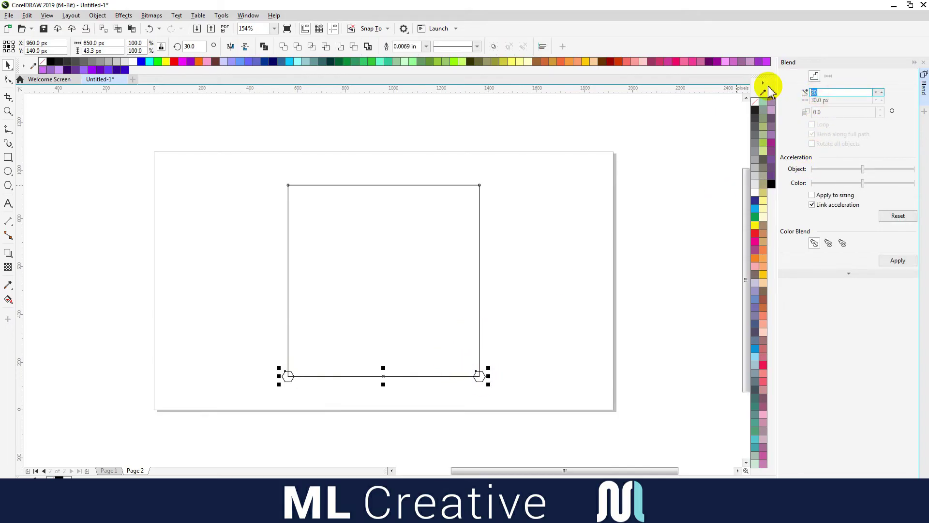
pyautogui.write('9')
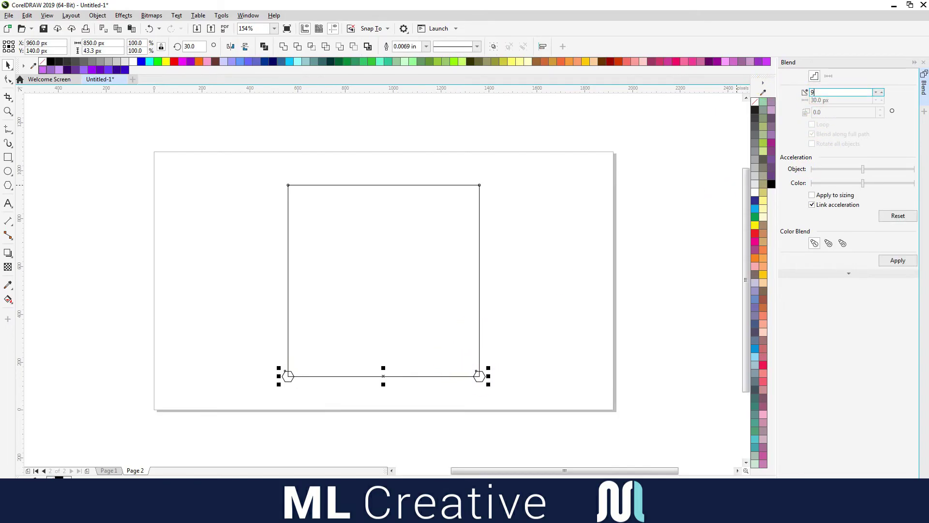
pyautogui.click(888, 266)
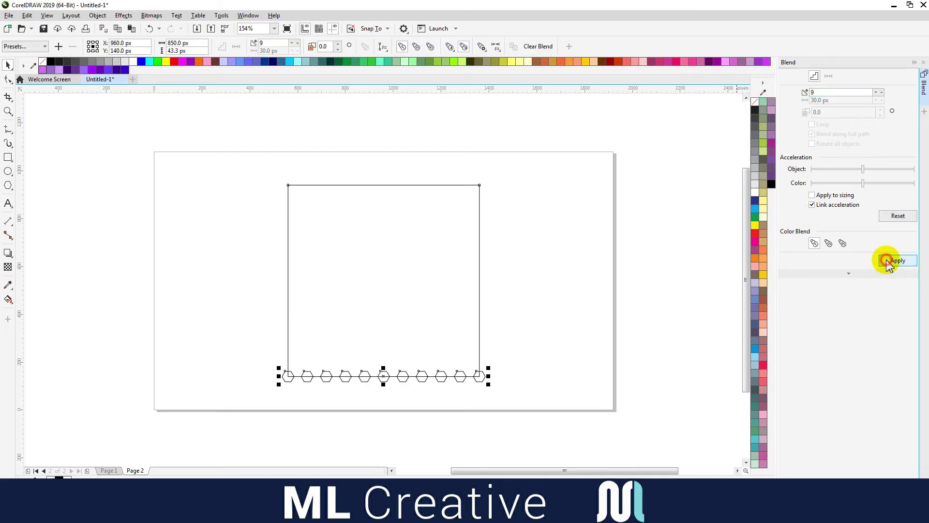
pyautogui.click(592, 285)
# Step: Break apart the blend along the square's lower edge and ungroup all of its hexagons
pyautogui.click(330, 376)
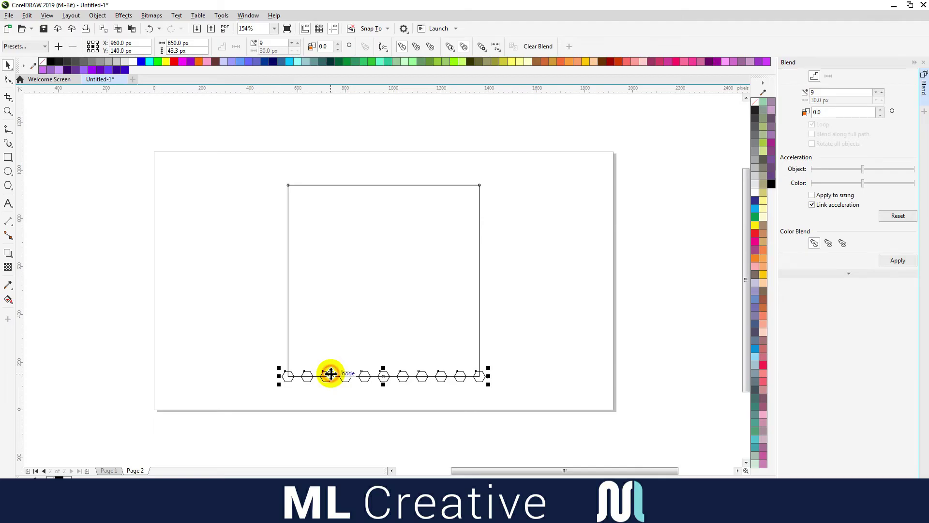
pyautogui.click(97, 15)
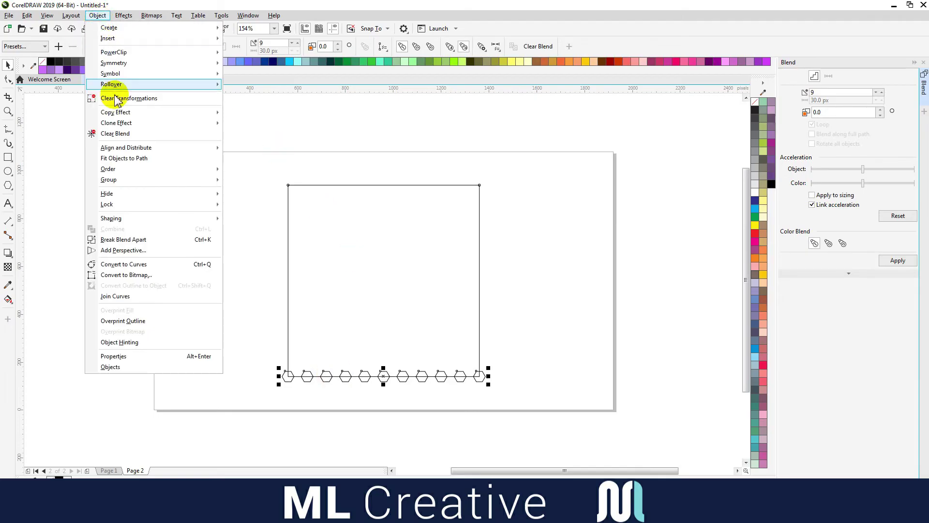
pyautogui.click(172, 239)
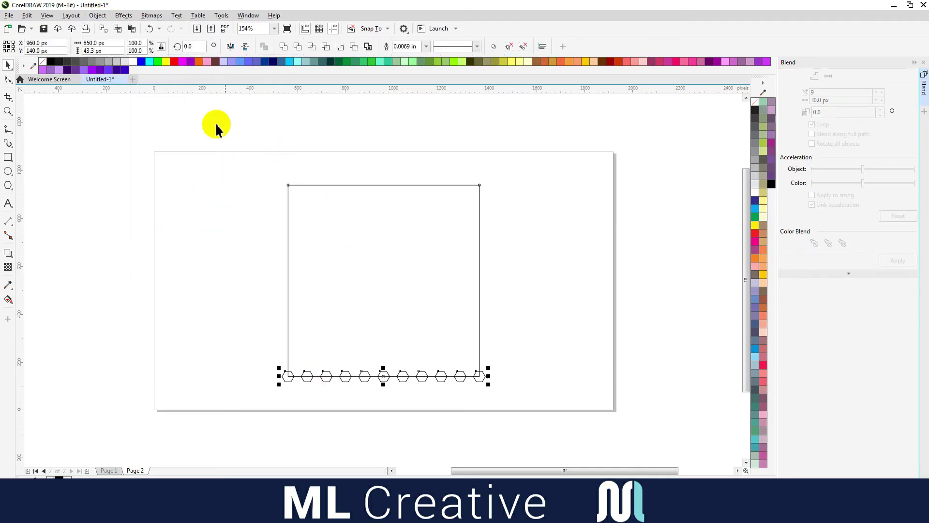
pyautogui.click(99, 18)
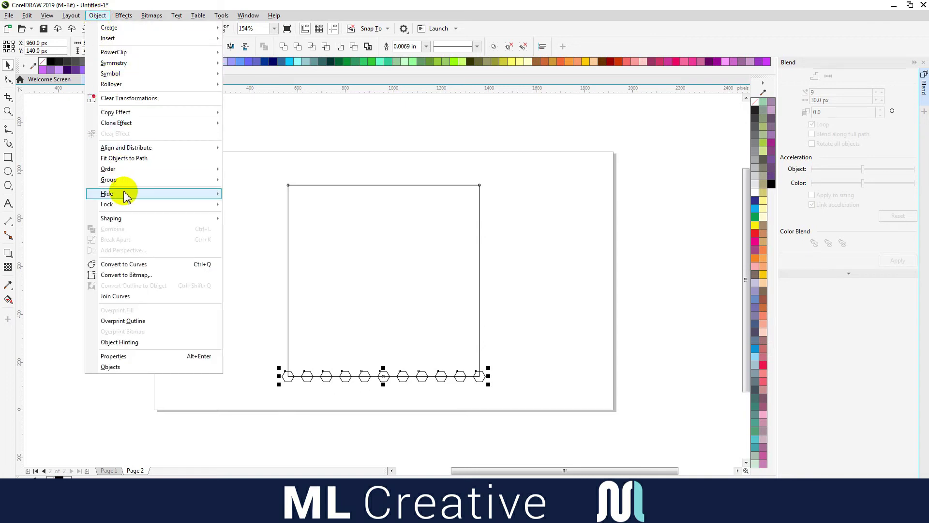
pyautogui.moveTo(134, 208)
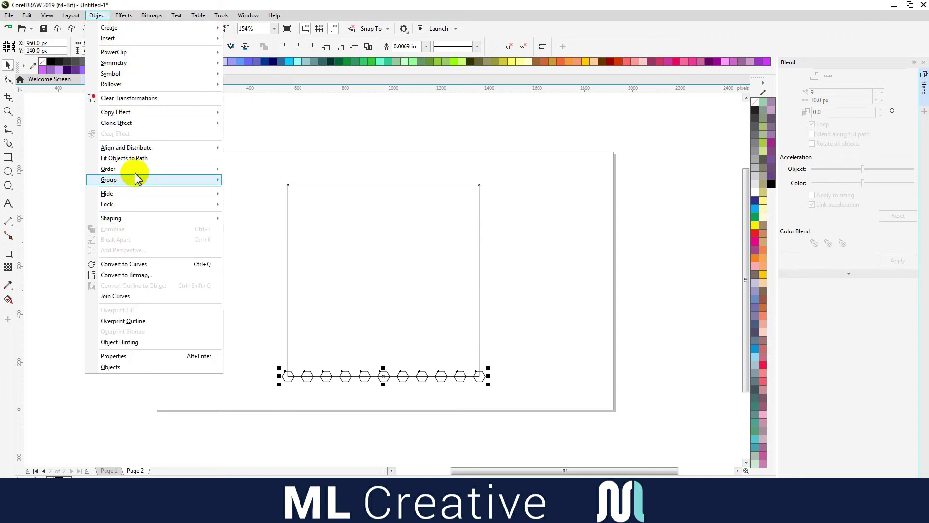
pyautogui.moveTo(136, 180)
pyautogui.click(240, 200)
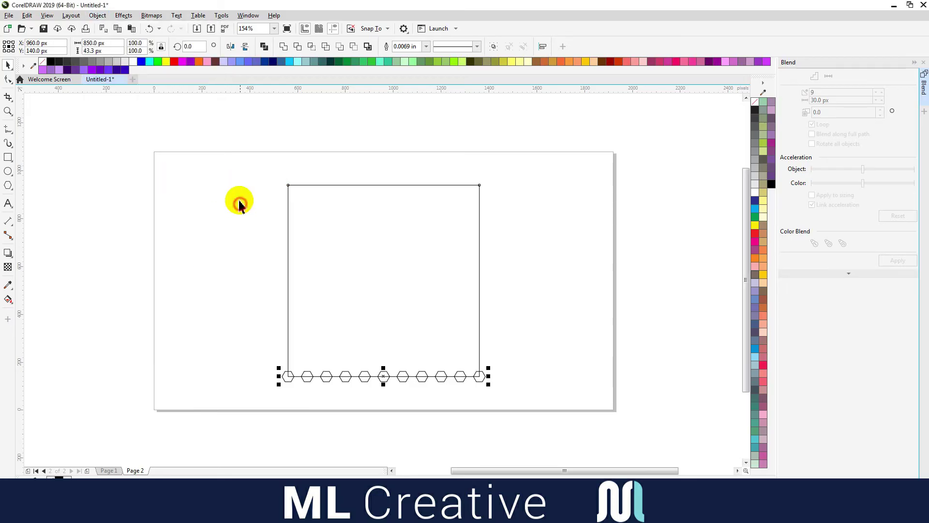
# Step: Group the separate hexagons of the lower row into a single group
pyautogui.click(98, 16)
pyautogui.moveTo(151, 180)
pyautogui.click(240, 181)
# Step: Blend the two small upper corner hexagons with 9 steps along the square's upper edge
pyautogui.click(289, 184)
pyautogui.keyDown('shift'); pyautogui.click(481, 186); pyautogui.keyUp('shift')
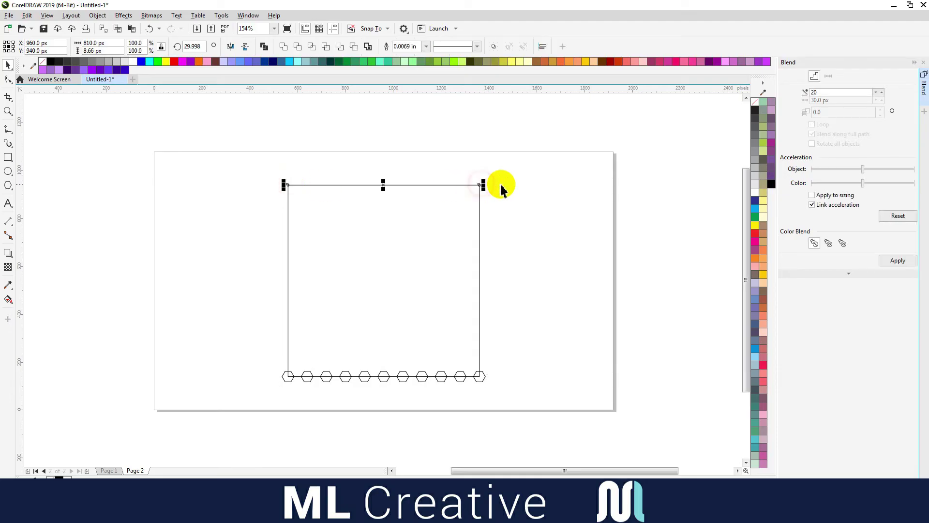
pyautogui.doubleClick(824, 92)
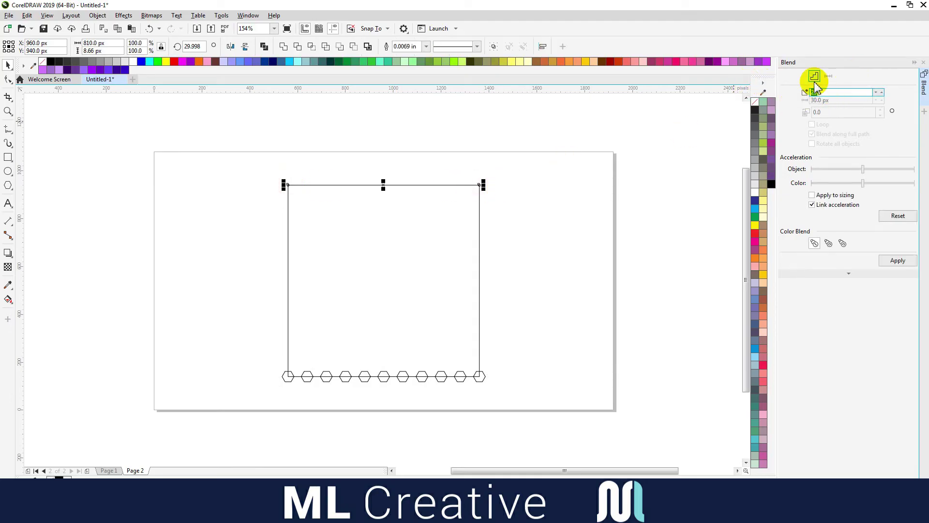
pyautogui.write('5')
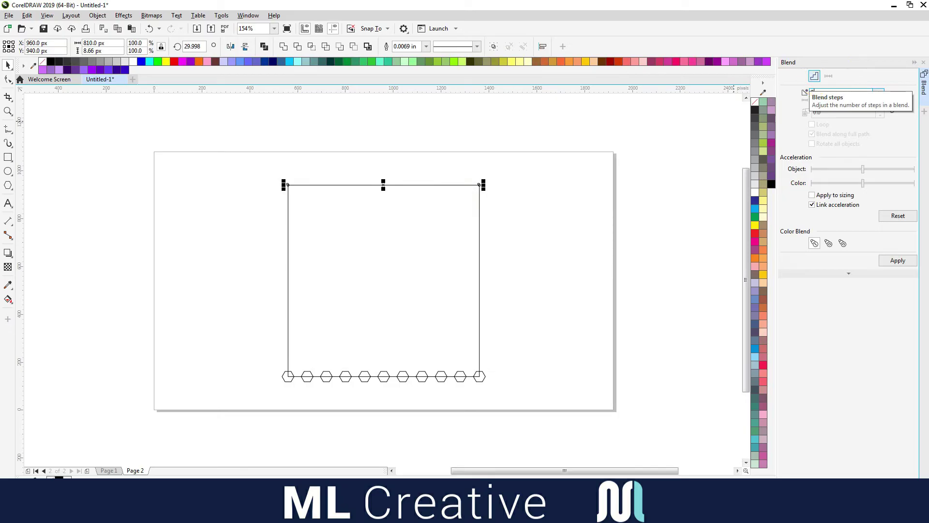
pyautogui.click(893, 261)
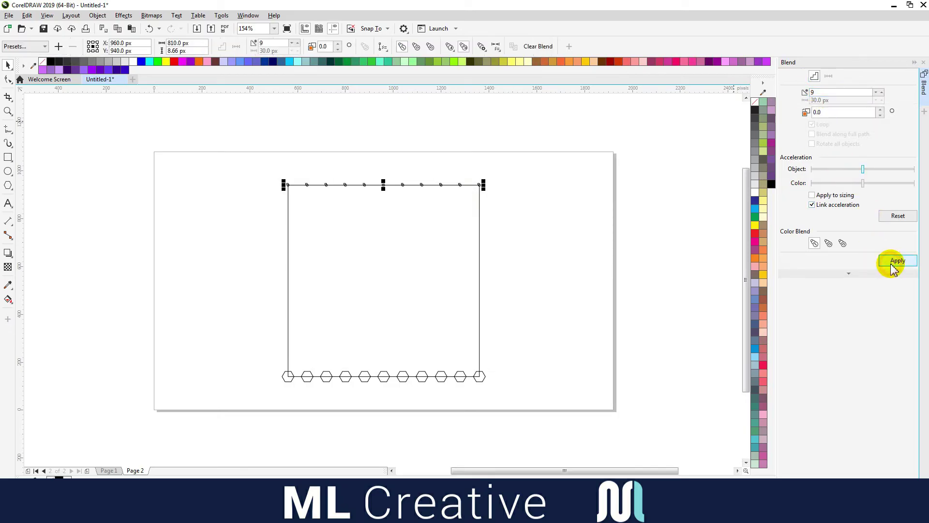
# Step: Break apart the blend along the square's upper edge and ungroup all of its small hexagons
pyautogui.click(103, 15)
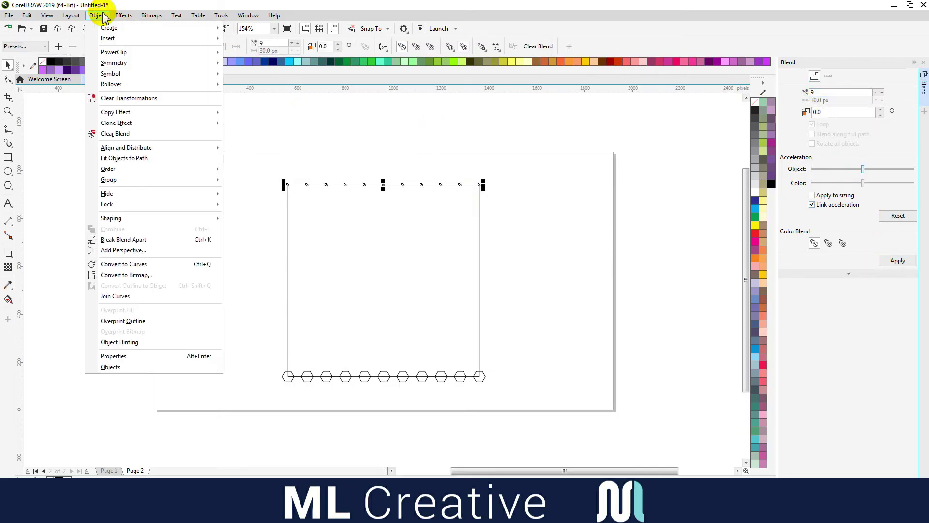
pyautogui.click(190, 239)
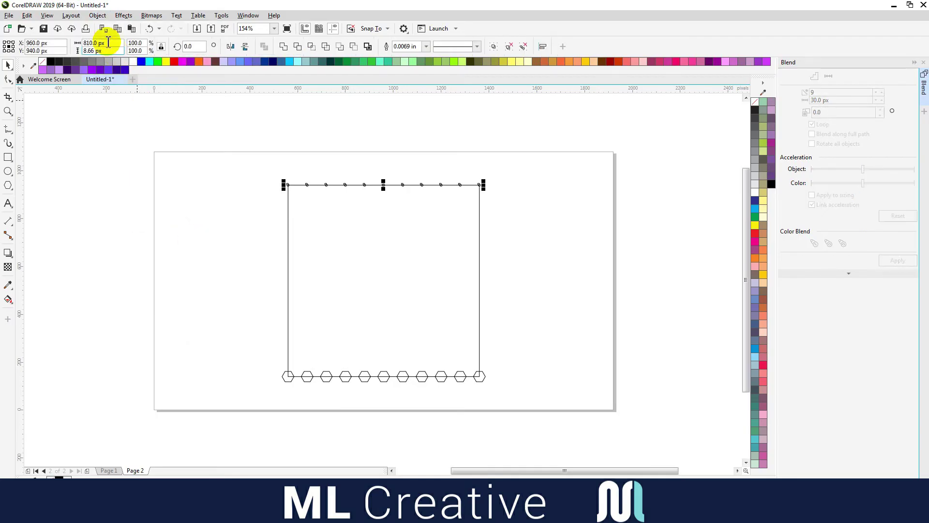
pyautogui.click(101, 16)
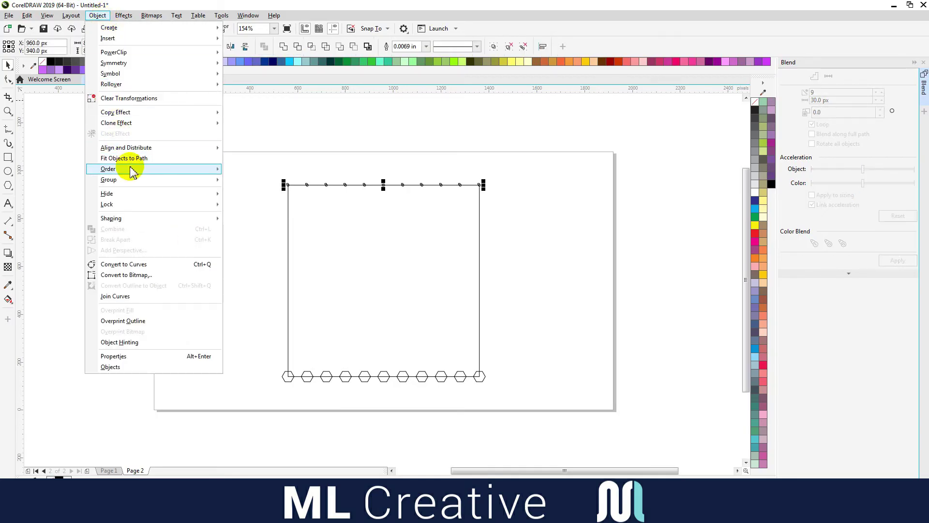
pyautogui.moveTo(216, 180)
pyautogui.click(243, 203)
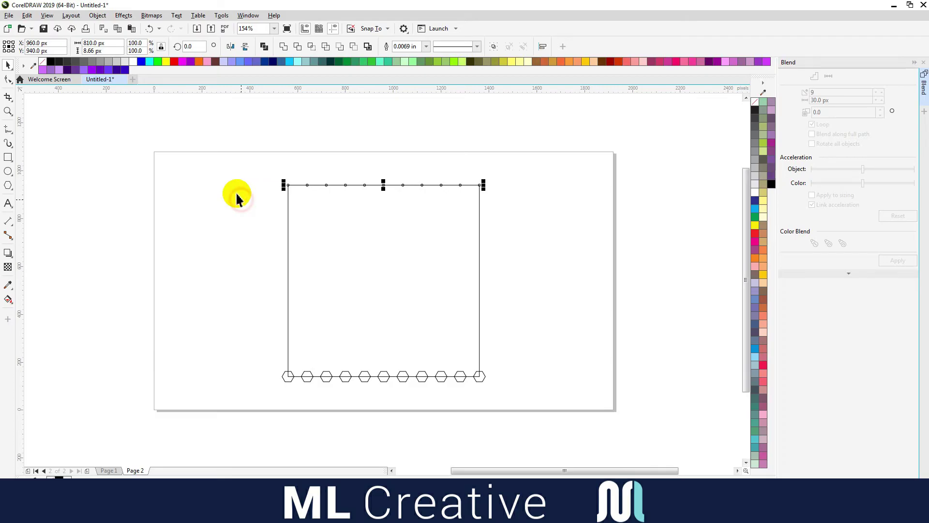
# Step: Group the separate small hexagons of the upper row into a single group
pyautogui.click(98, 16)
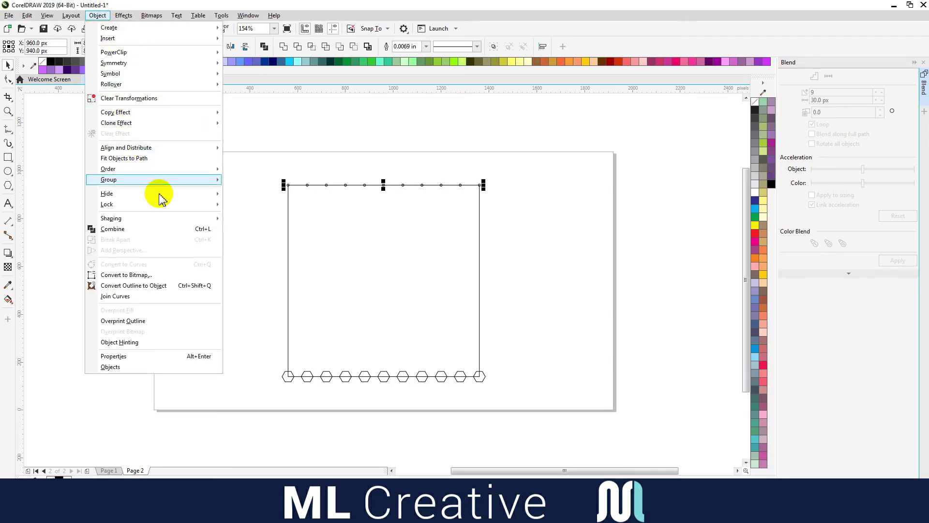
pyautogui.moveTo(178, 183)
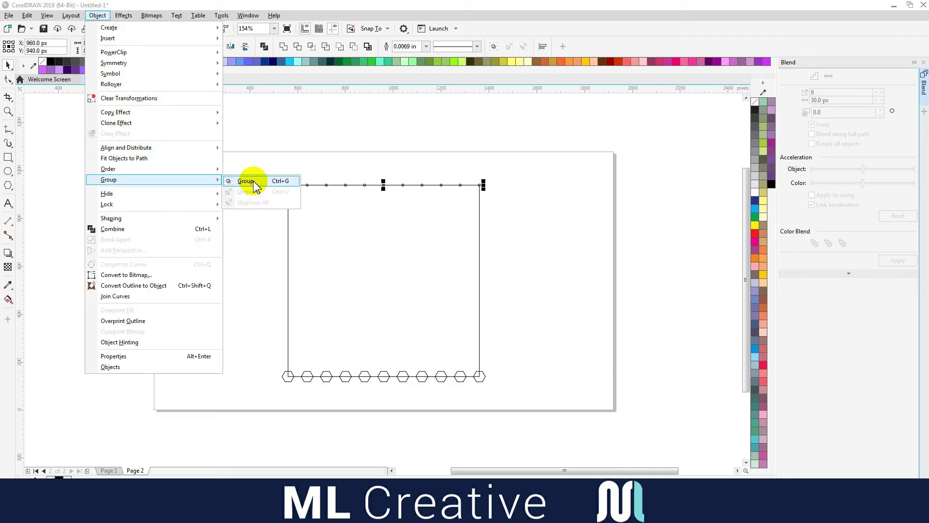
pyautogui.click(255, 184)
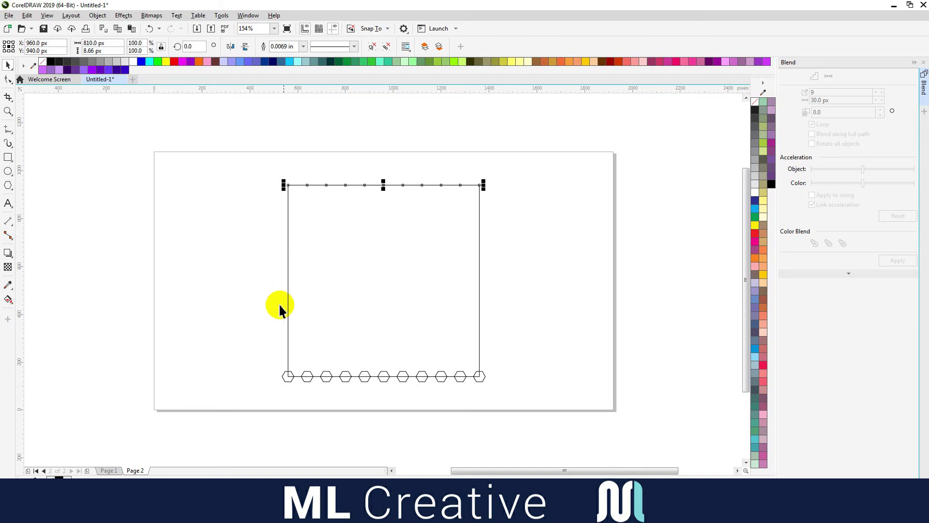
# Step: Blend the lower row of large hexagons with the upper row of small hexagons using 17 steps
pyautogui.click(288, 383)
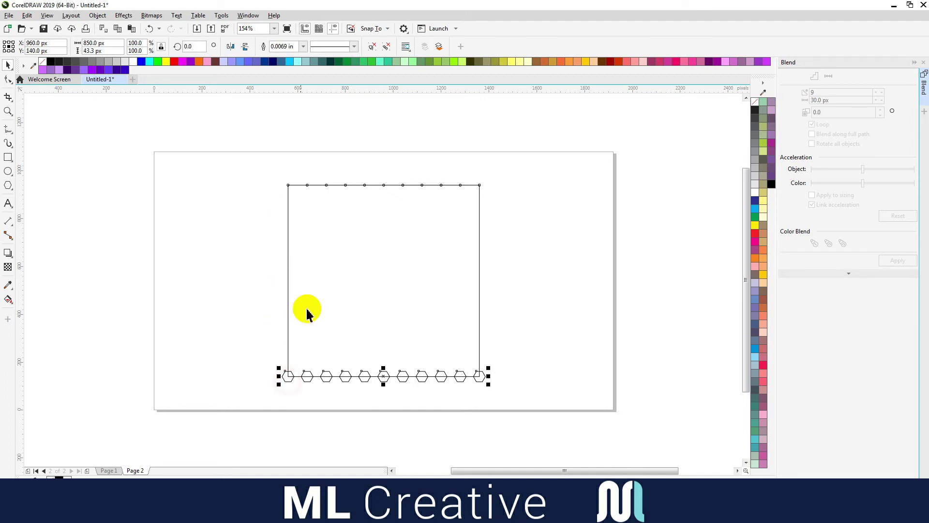
pyautogui.keyDown('shift'); pyautogui.click(288, 184); pyautogui.keyUp('shift')
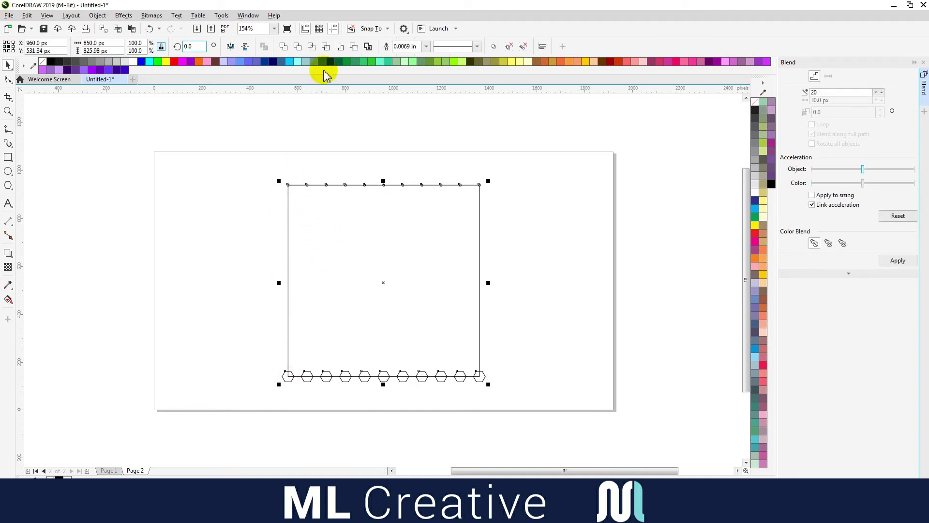
pyautogui.doubleClick(819, 92)
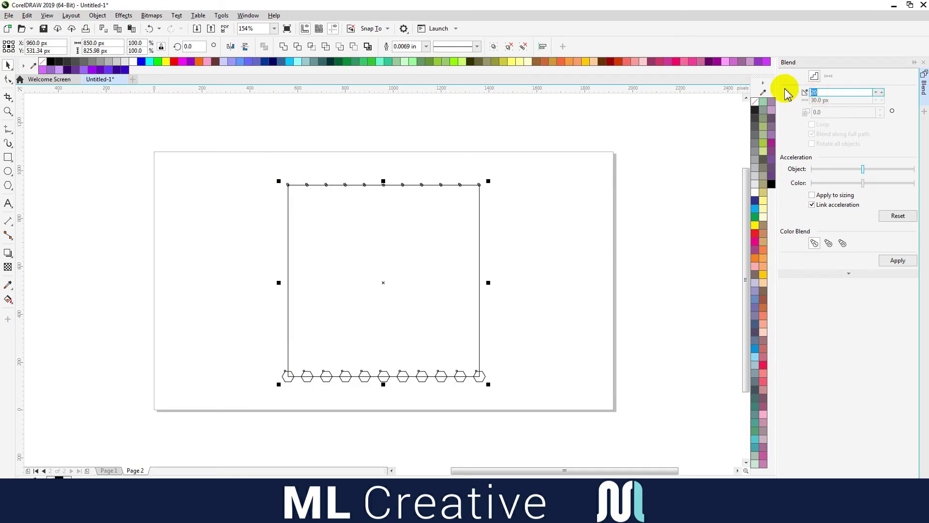
pyautogui.write('17')
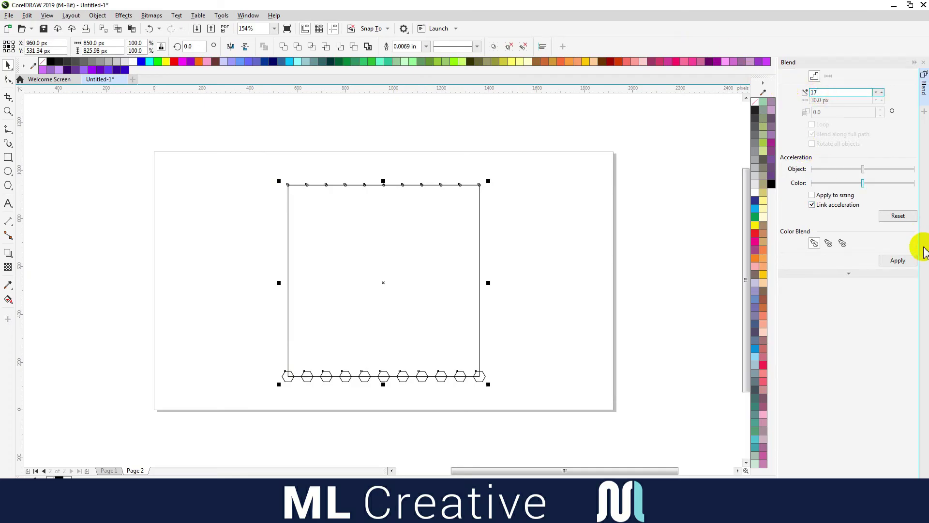
pyautogui.click(896, 262)
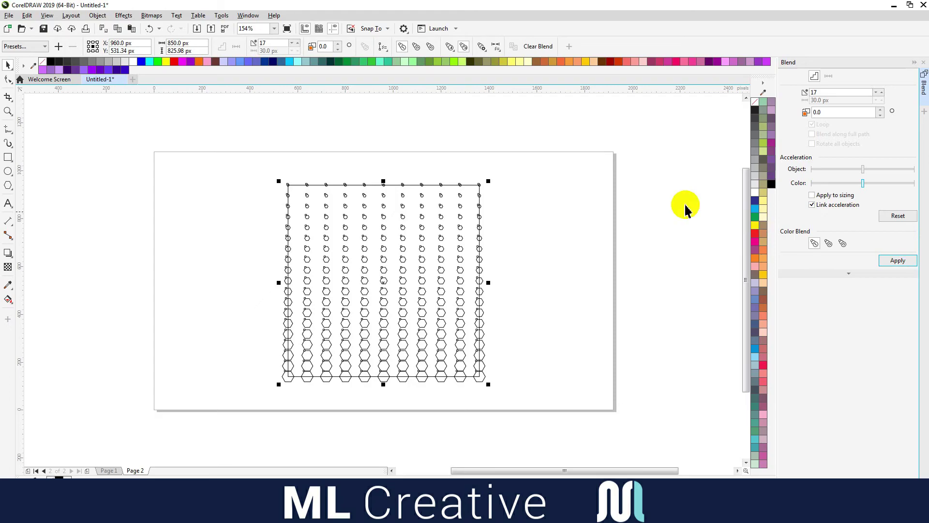
# Step: Break apart the blend between the two hexagon rows and ungroup all of its hexagons
pyautogui.click(98, 16)
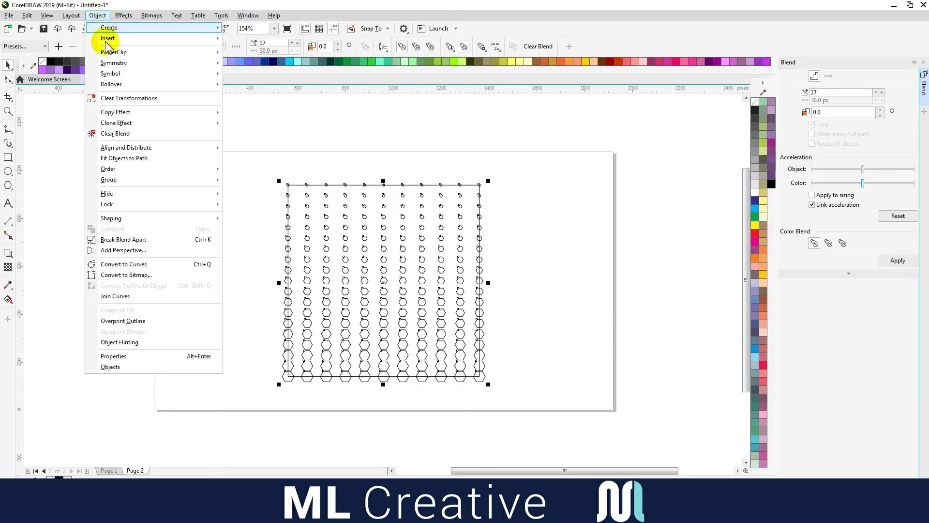
pyautogui.moveTo(152, 205)
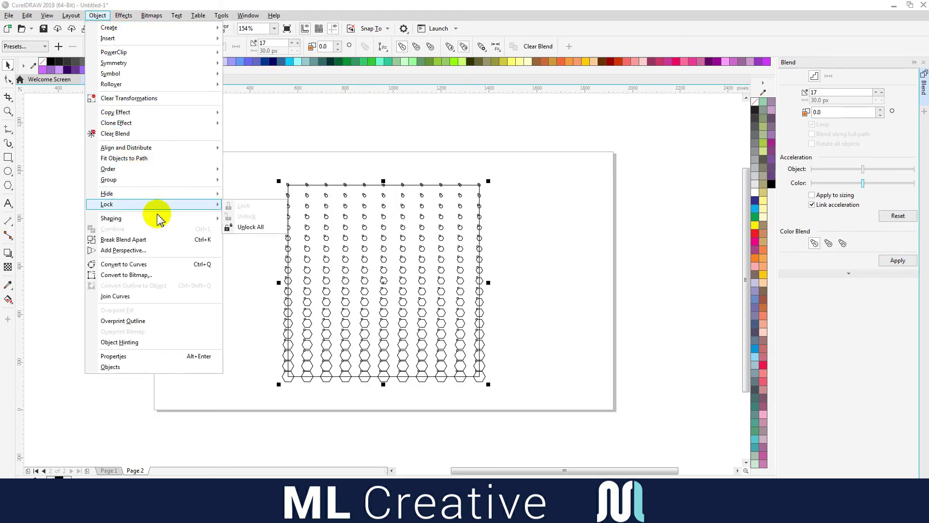
pyautogui.click(210, 240)
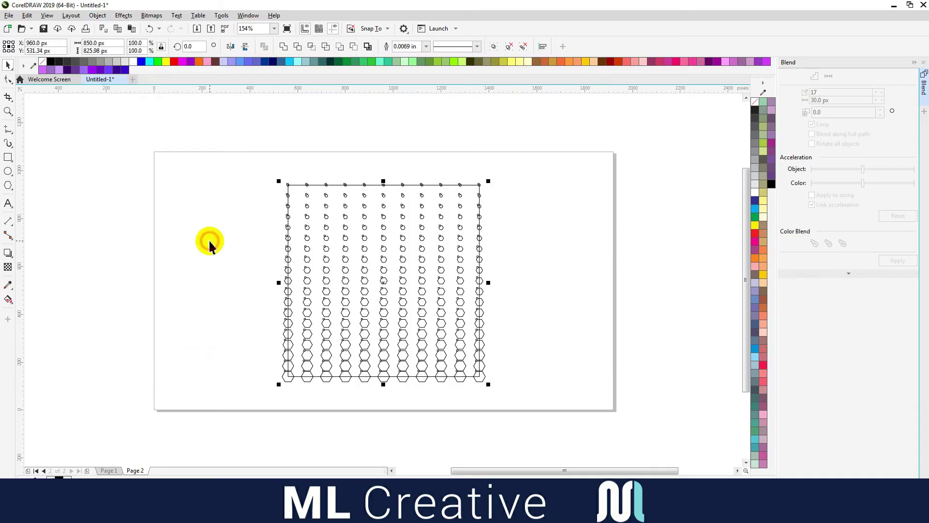
pyautogui.click(98, 15)
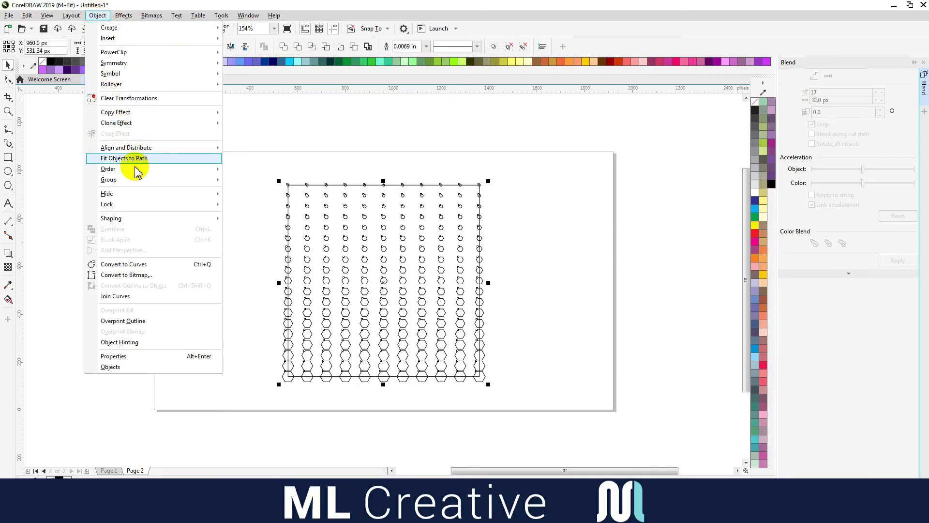
pyautogui.moveTo(149, 178)
pyautogui.click(268, 202)
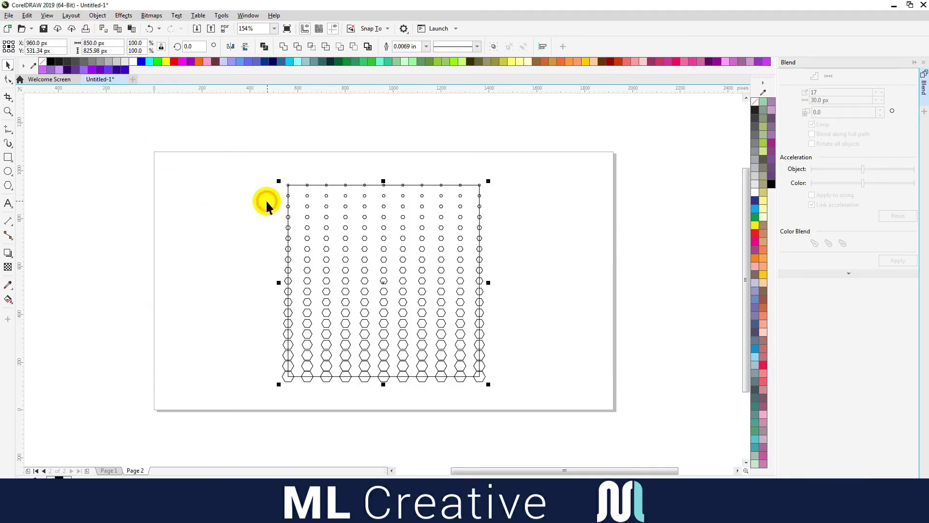
# Step: Group all the separate hexagons of the full pattern into a single group
pyautogui.click(97, 15)
pyautogui.moveTo(200, 181)
pyautogui.click(246, 182)
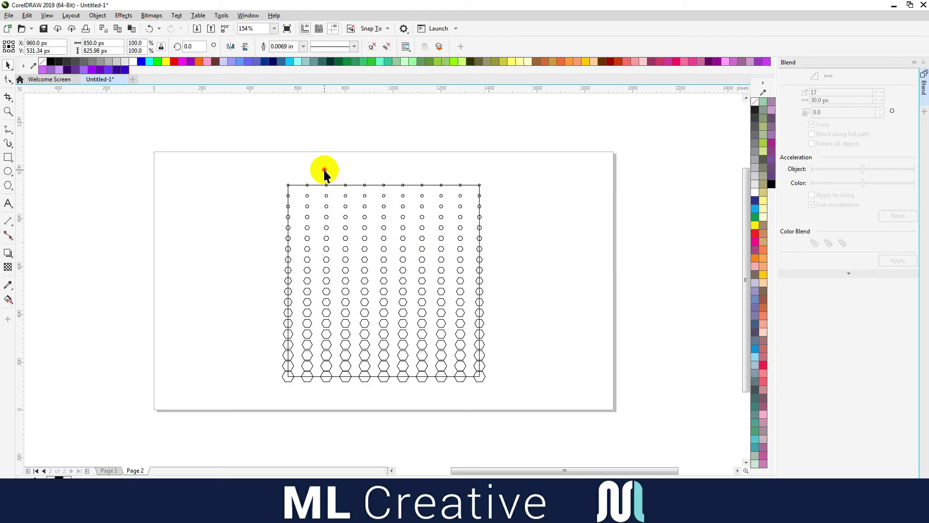
# Step: Fill the hexagon group with black and remove its outline
pyautogui.click(308, 196)
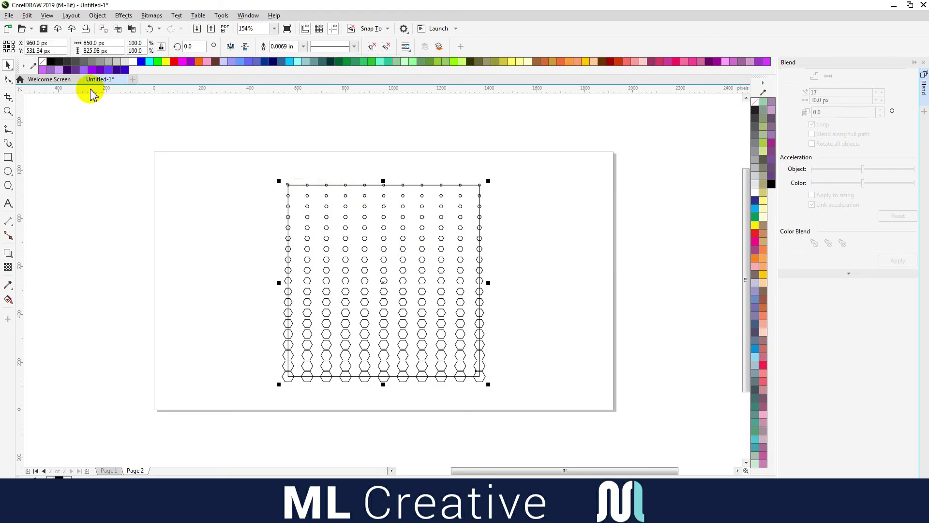
pyautogui.click(50, 62)
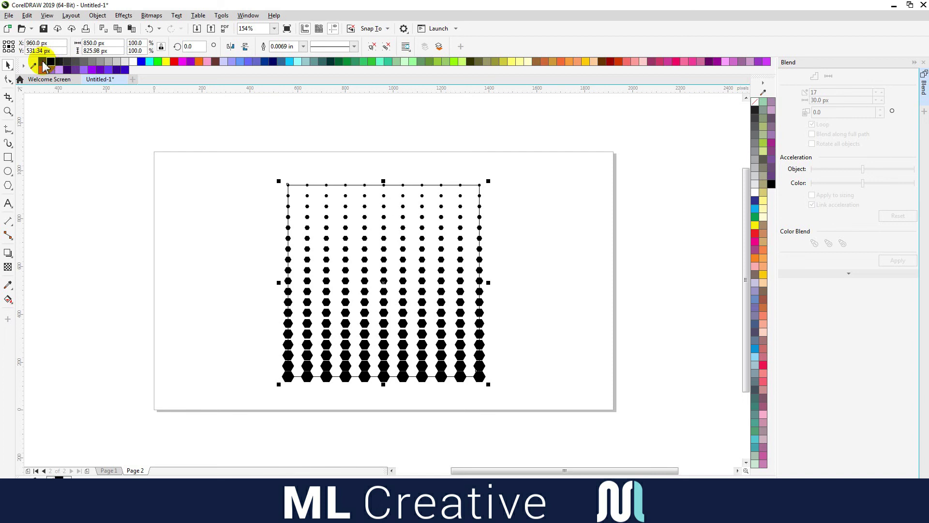
pyautogui.rightClick(42, 65)
# Step: Paste a copy of the black hexagon group in place and shift it right to X 1,000 px
pyautogui.click(29, 16)
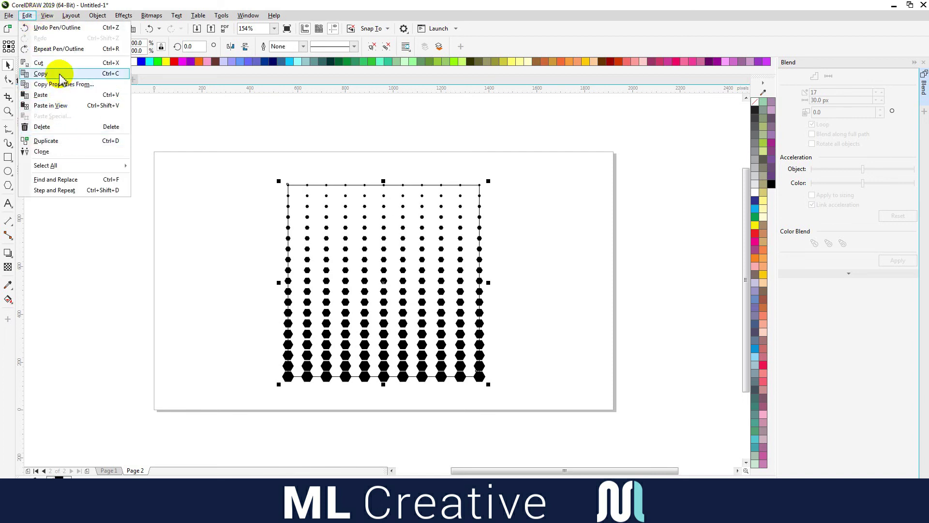
pyautogui.click(41, 74)
pyautogui.click(27, 16)
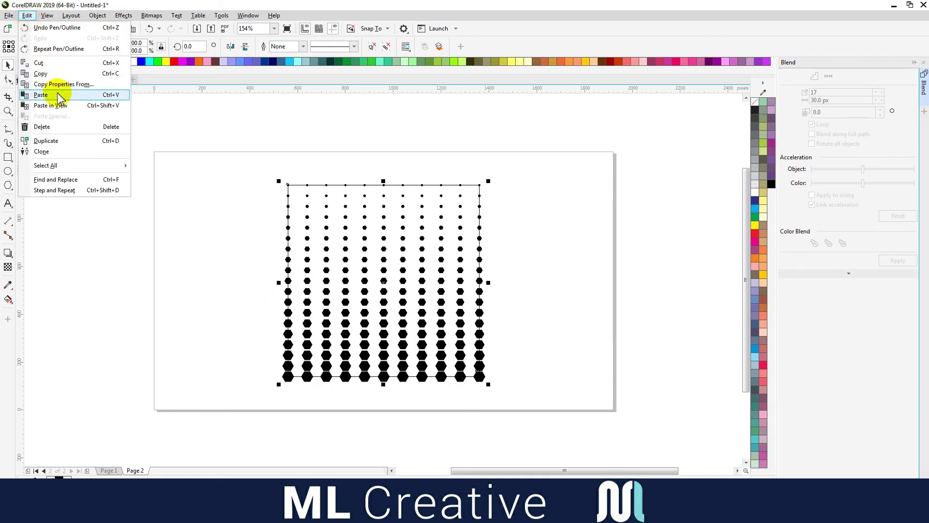
pyautogui.click(41, 94)
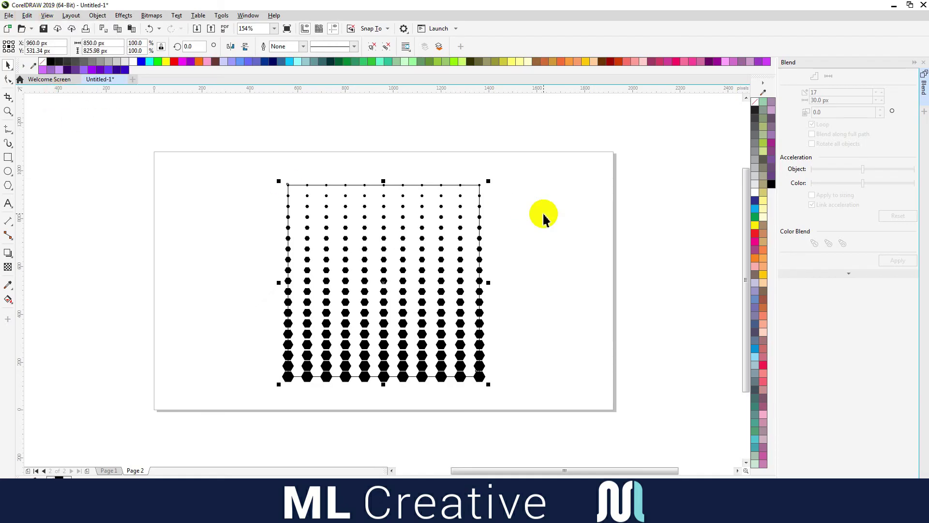
pyautogui.press('Right')
pyautogui.press('Right')
pyautogui.press('Right')
pyautogui.press('Right')
pyautogui.press('Right')
pyautogui.press('Right')
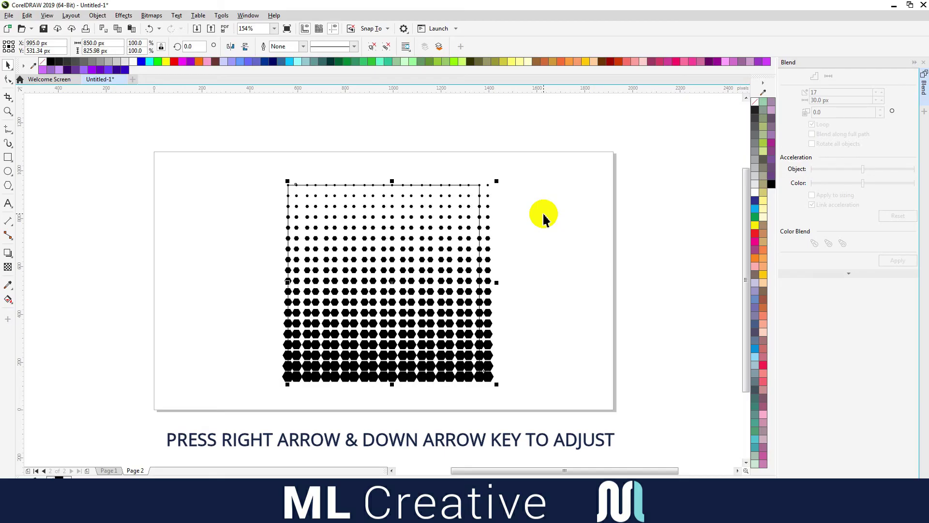
pyautogui.press('Right')
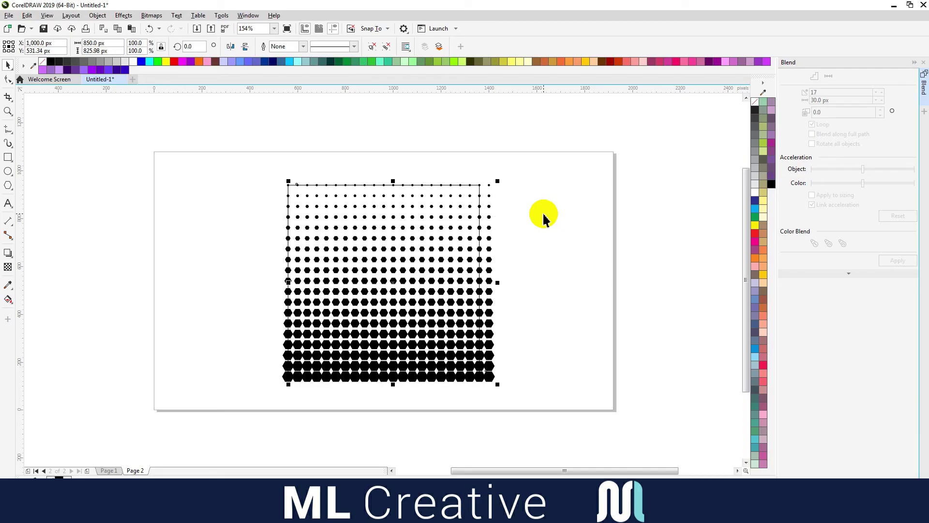
# Step: Move the copied hexagon group down to Y 511.34 px so its hexagons interlock with the original columns
pyautogui.press('Down')
pyautogui.press('Down')
pyautogui.press('Down')
pyautogui.press('Down')
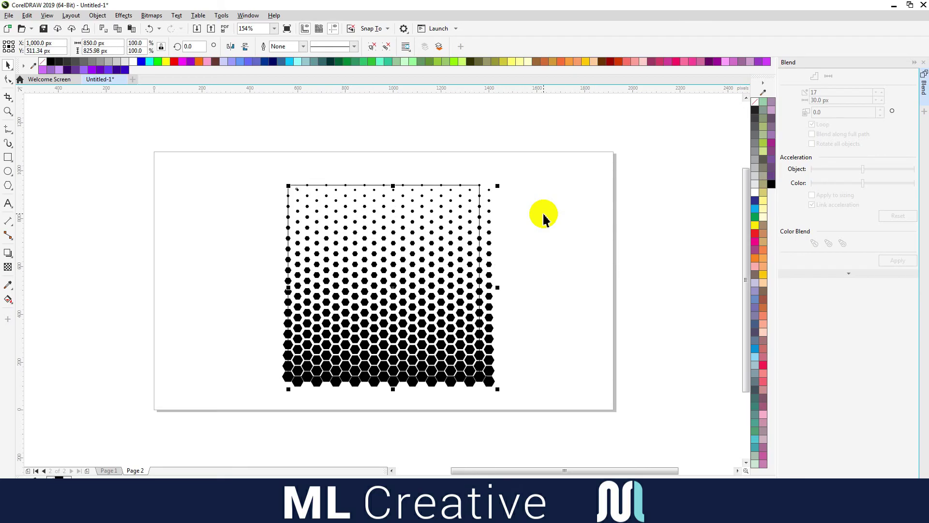
pyautogui.press('Down')
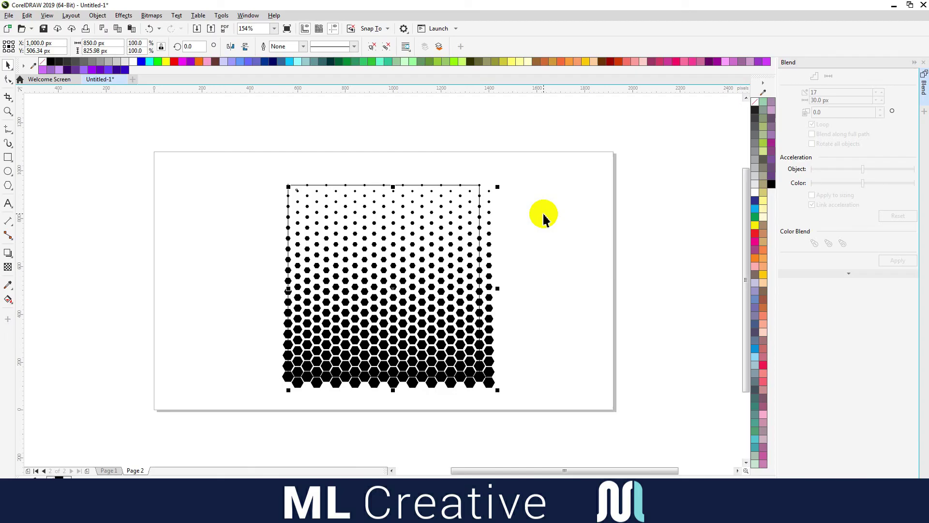
pyautogui.hotkey('ctrl', 'z')
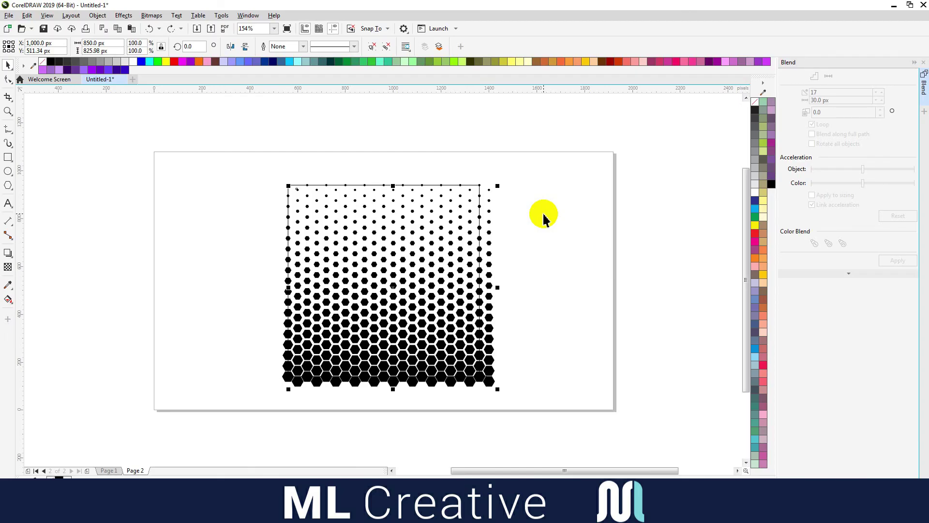
pyautogui.click(542, 217)
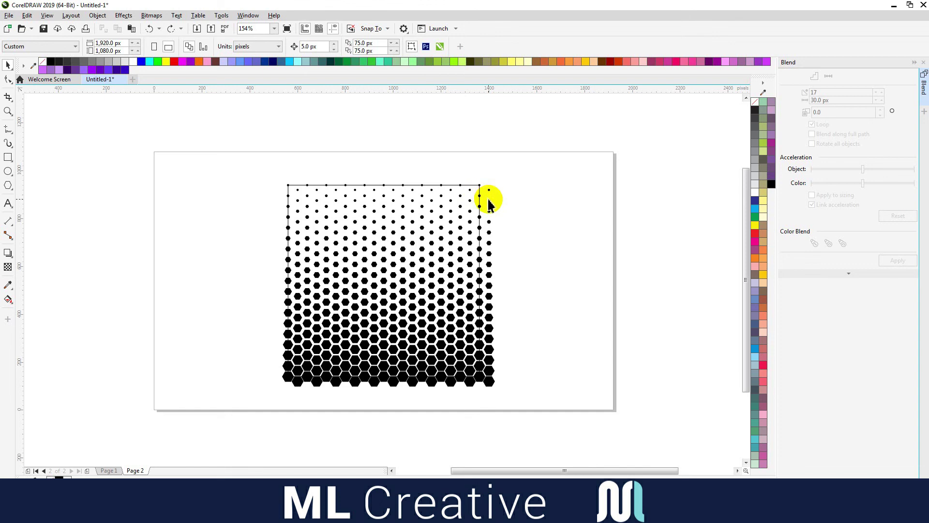
# Step: Group the original and the copied hexagon groups together
pyautogui.moveTo(258, 163); pyautogui.dragTo(552, 401)
pyautogui.click(97, 15)
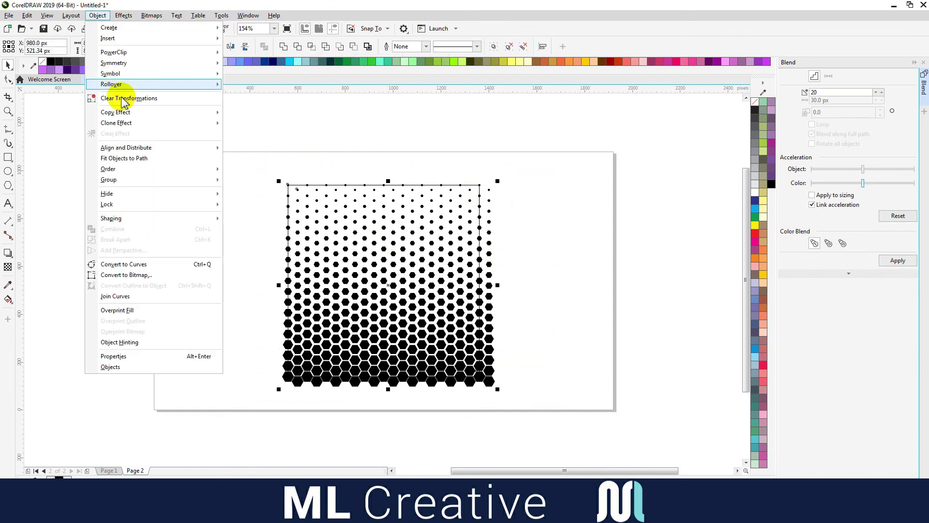
pyautogui.click(237, 180)
pyautogui.click(291, 176)
# Step: Unlock the 800 px square behind the hexagon pattern
pyautogui.click(297, 189)
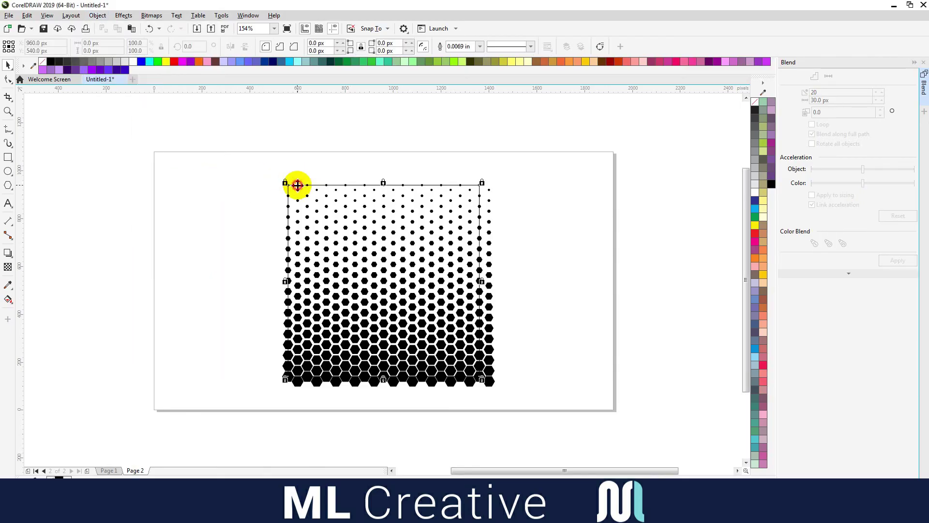
pyautogui.click(97, 15)
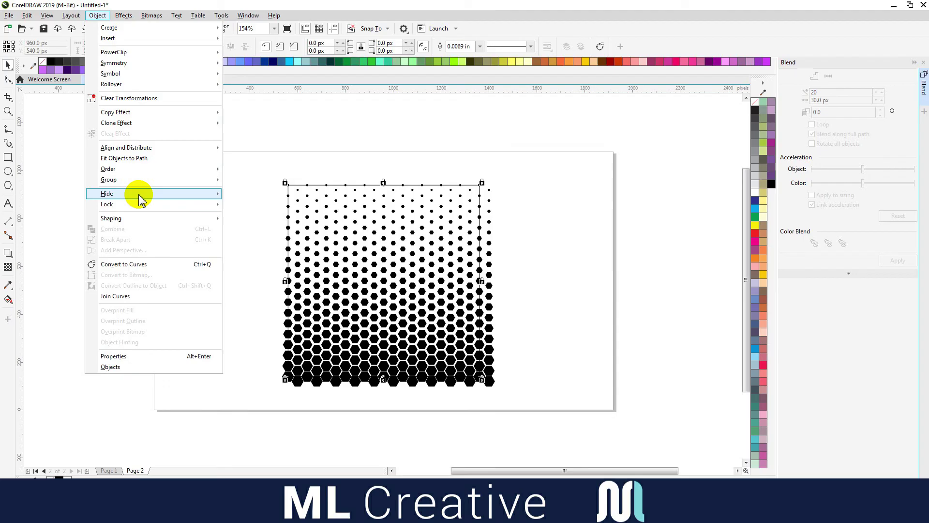
pyautogui.moveTo(218, 204)
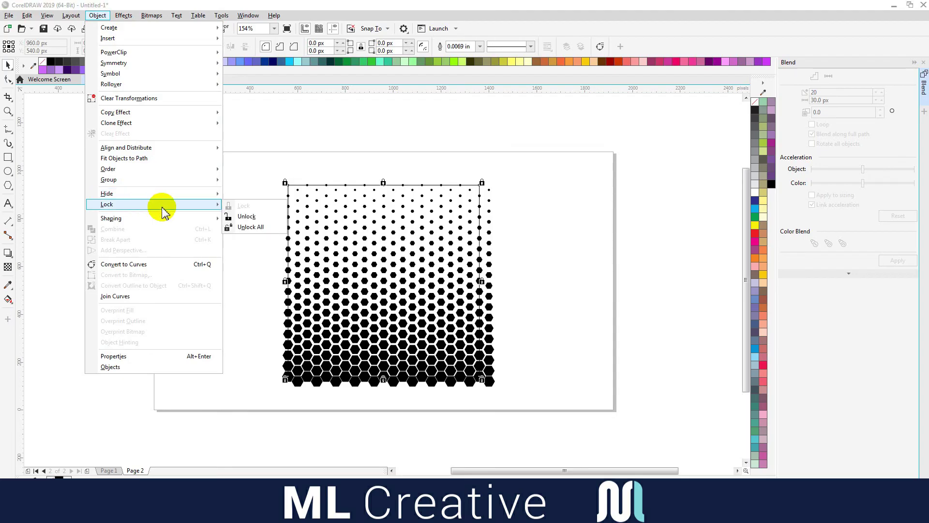
pyautogui.click(255, 218)
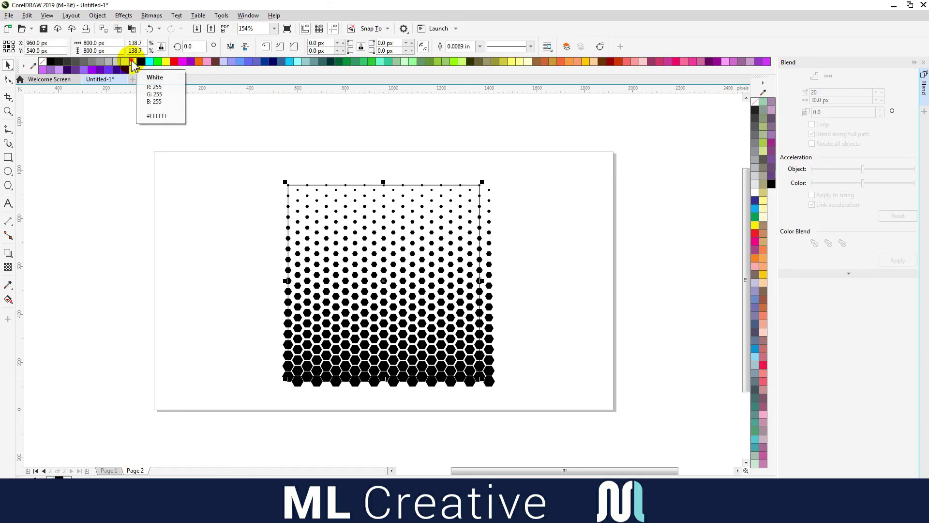
# Step: Fill the square with white and bring it in front of the hexagon pattern
pyautogui.click(97, 15)
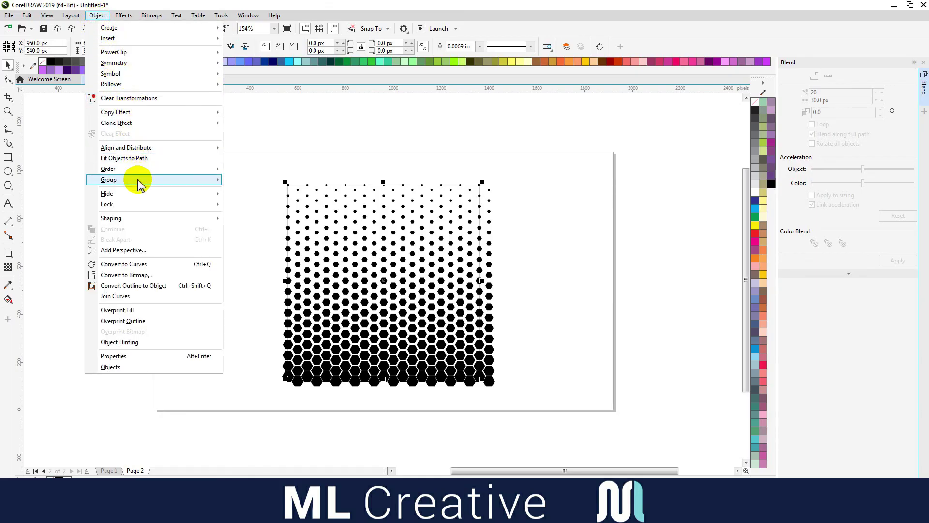
pyautogui.moveTo(213, 167)
pyautogui.click(255, 172)
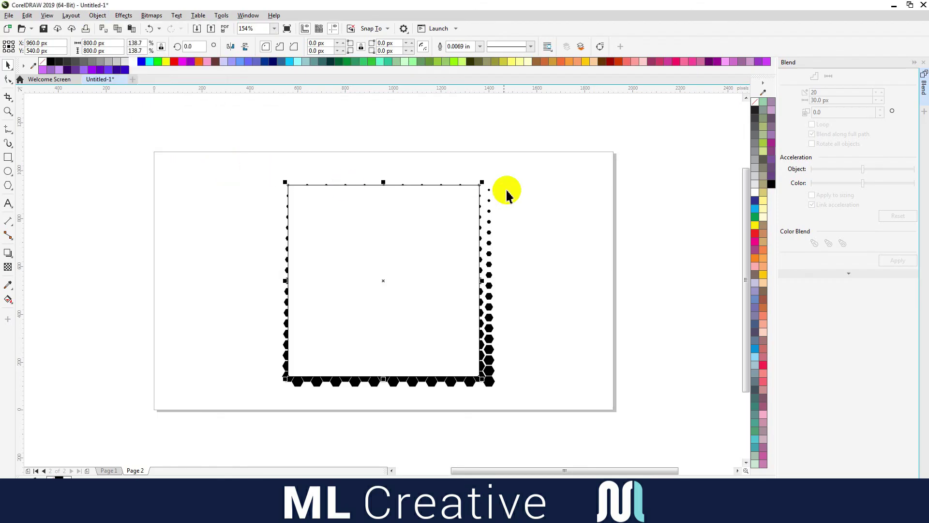
pyautogui.click(506, 195)
# Step: PowerClip the combined hexagon group inside the white square
pyautogui.click(489, 191)
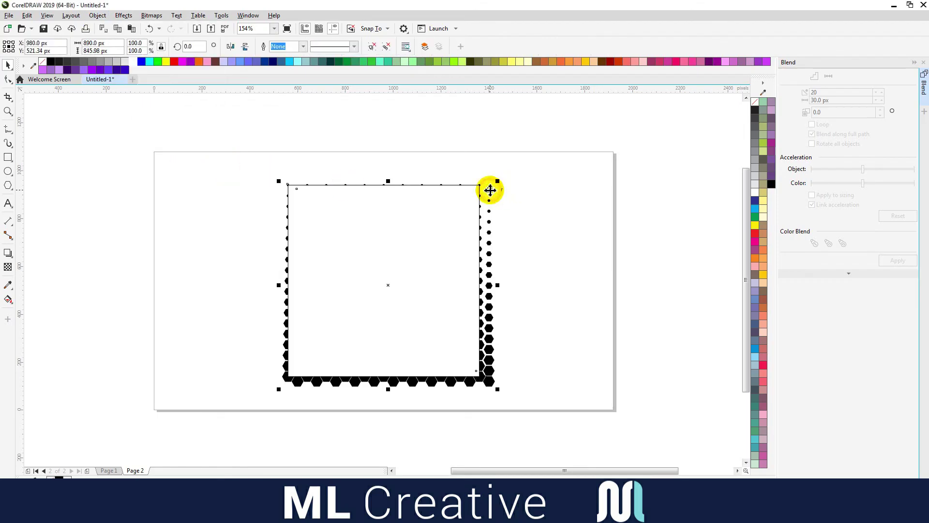
pyautogui.click(98, 16)
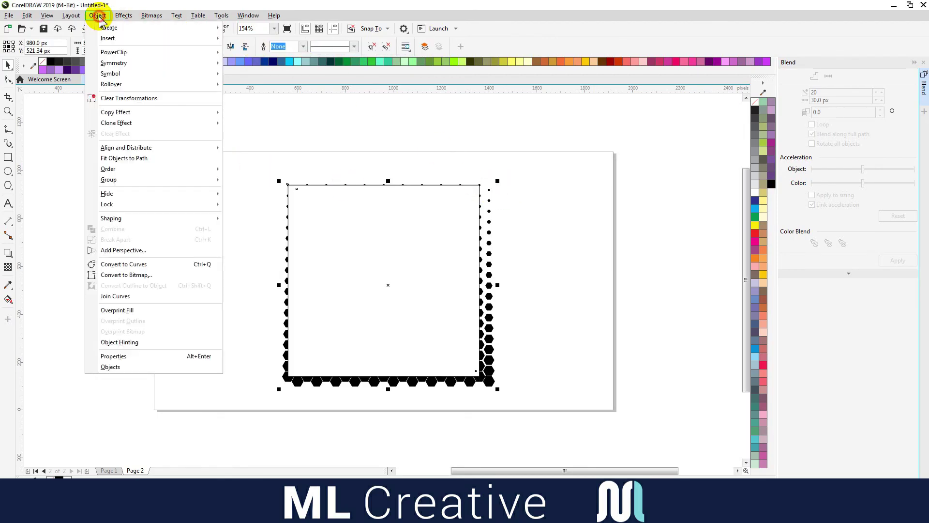
pyautogui.moveTo(120, 52)
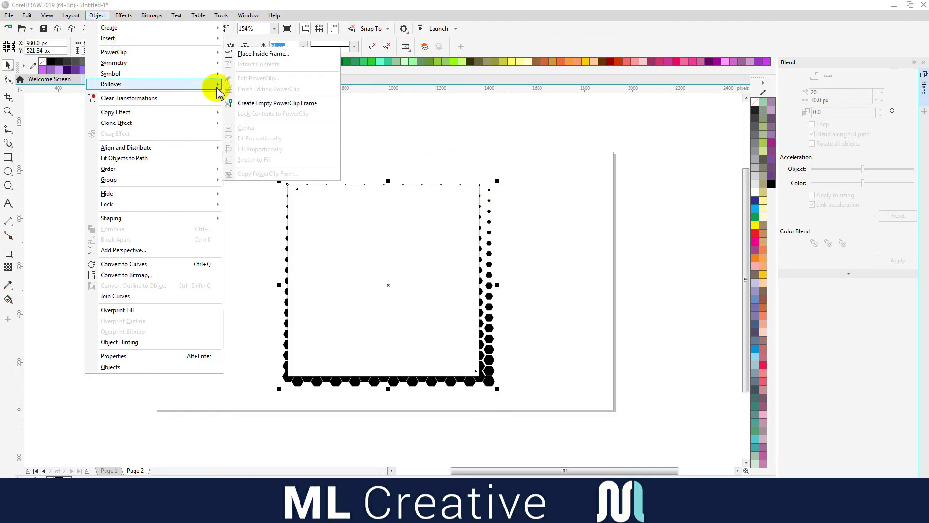
pyautogui.click(281, 55)
pyautogui.click(344, 213)
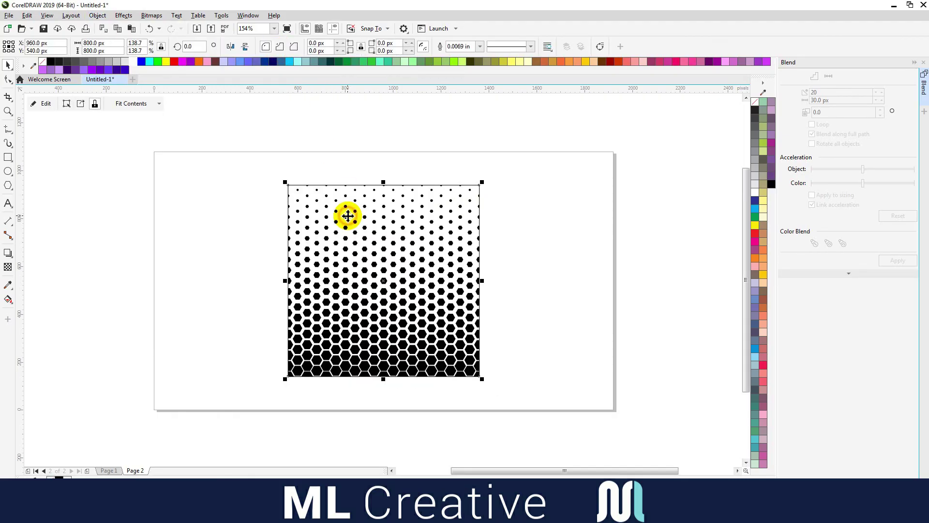
# Step: Remove the outline of the square that frames the hexagon halftone
pyautogui.rightClick(43, 62)
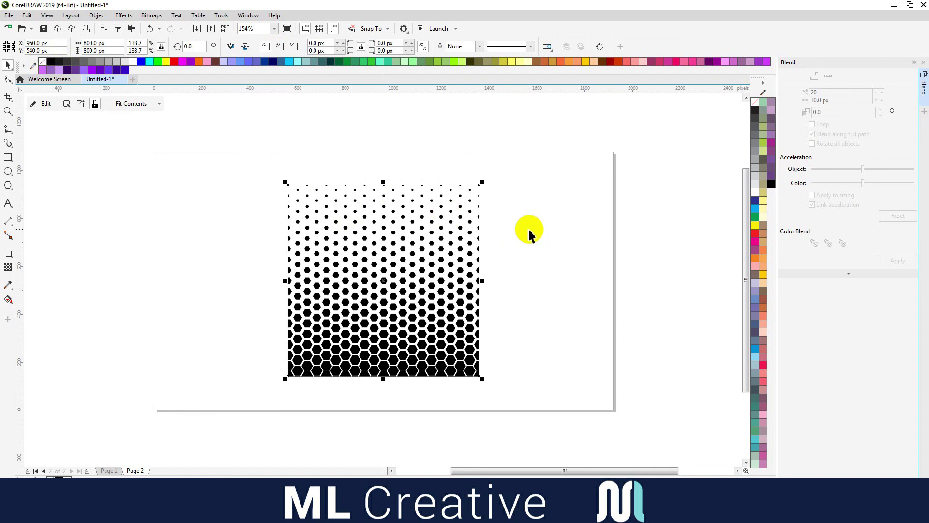
pyautogui.hotkey('shift', 'F2')
pyautogui.click(576, 231)
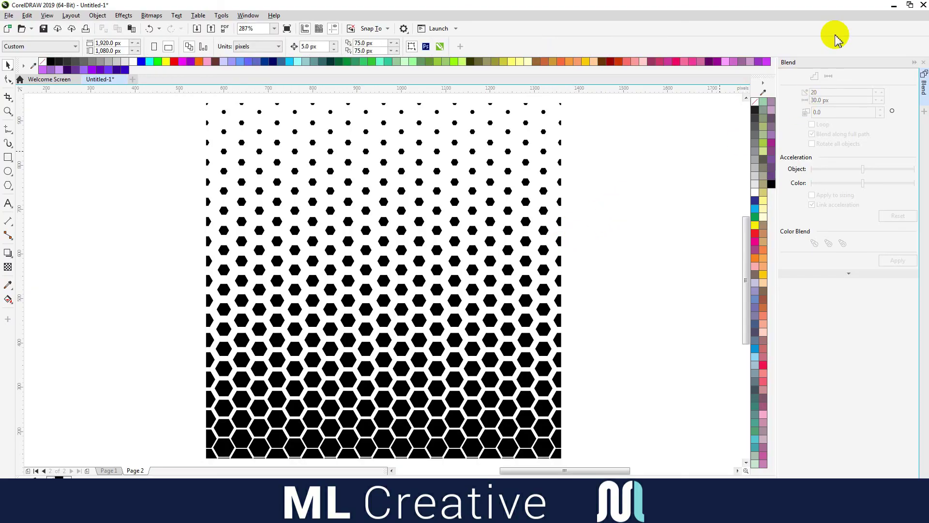
# Step: Close the Blend docker and review the diamond pattern on page 1 and the hexagon halftone on page 2
pyautogui.click(923, 64)
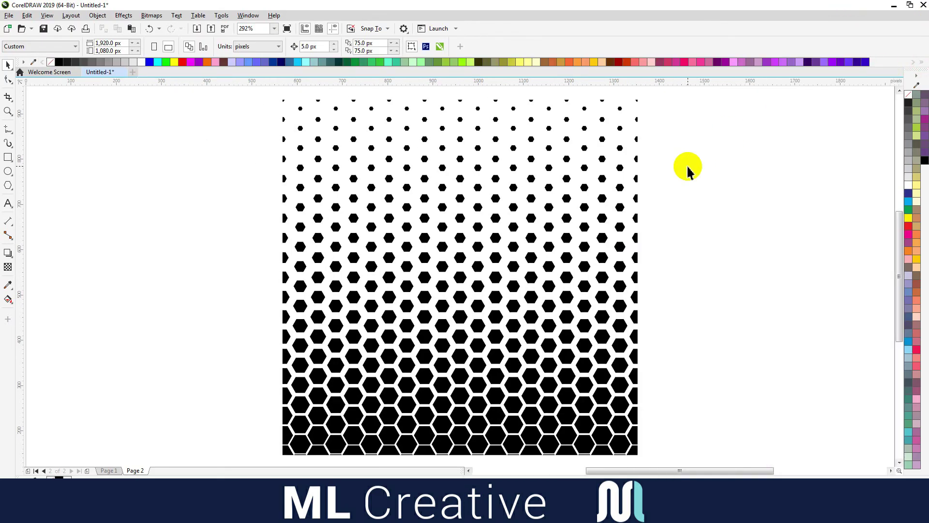
pyautogui.press('pageup')
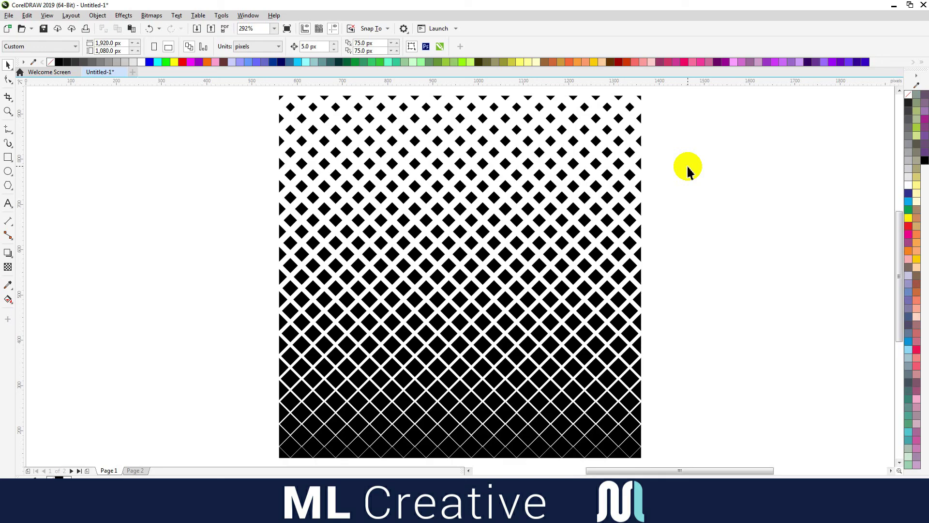
pyautogui.press('pagedown')
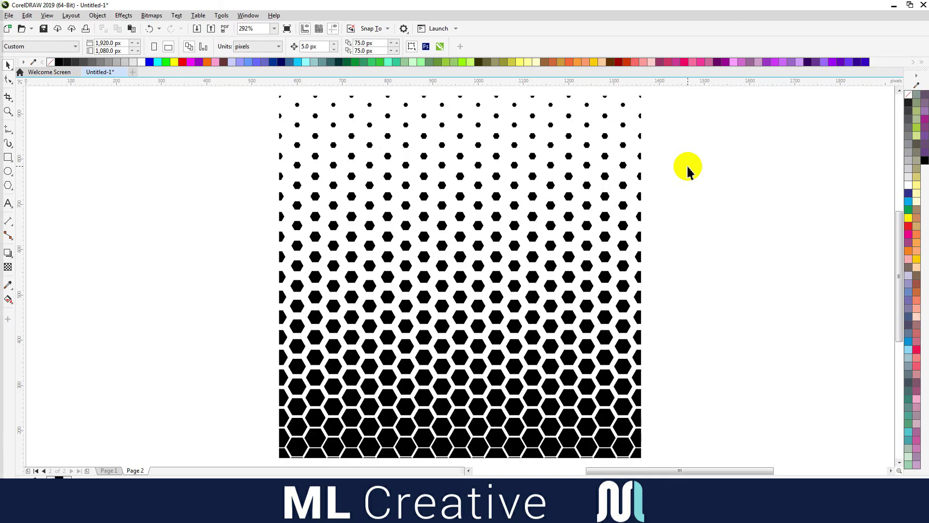